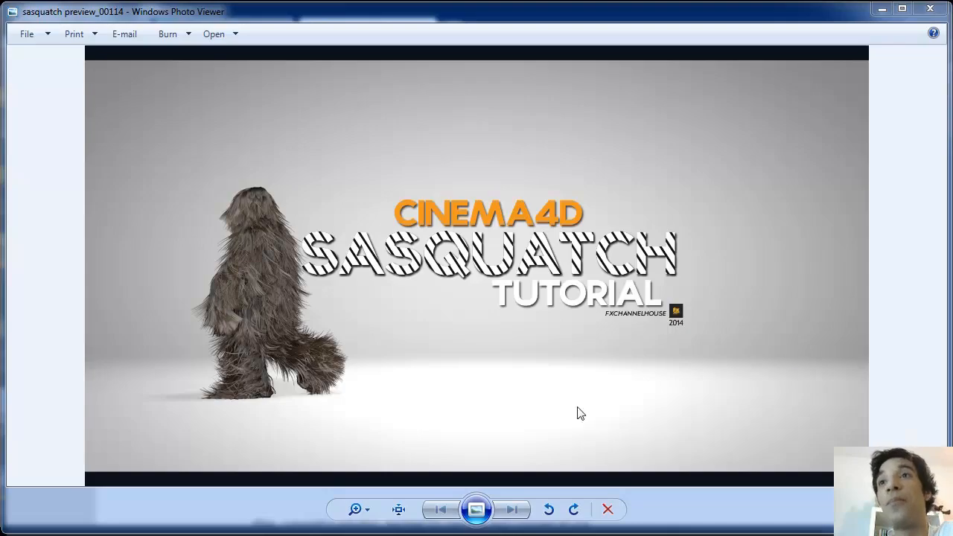
# Leave the Sasquatch preview image and switch to the tcastudios xfiles page in the browser
pyautogui.hotkey('alt', 'Tab')
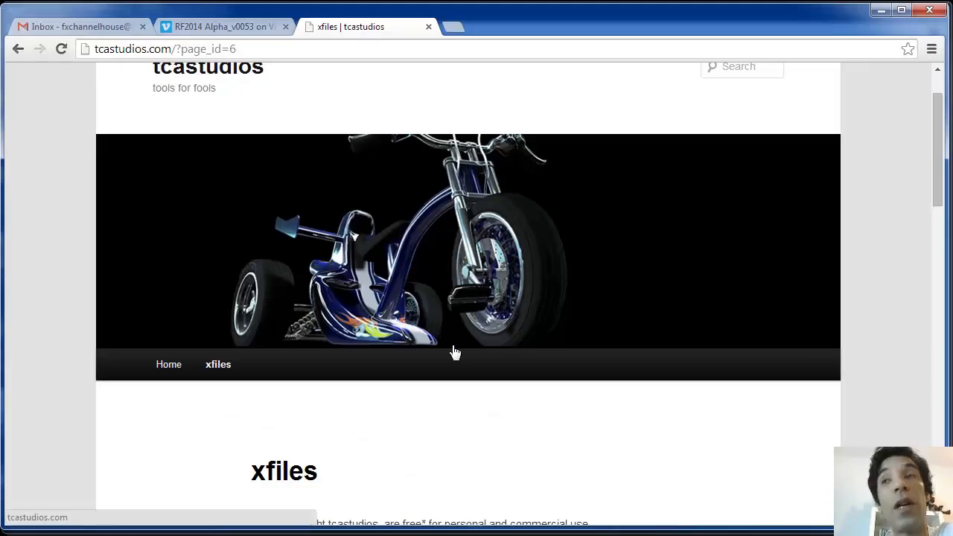
pyautogui.scroll(-1, 456, 357)
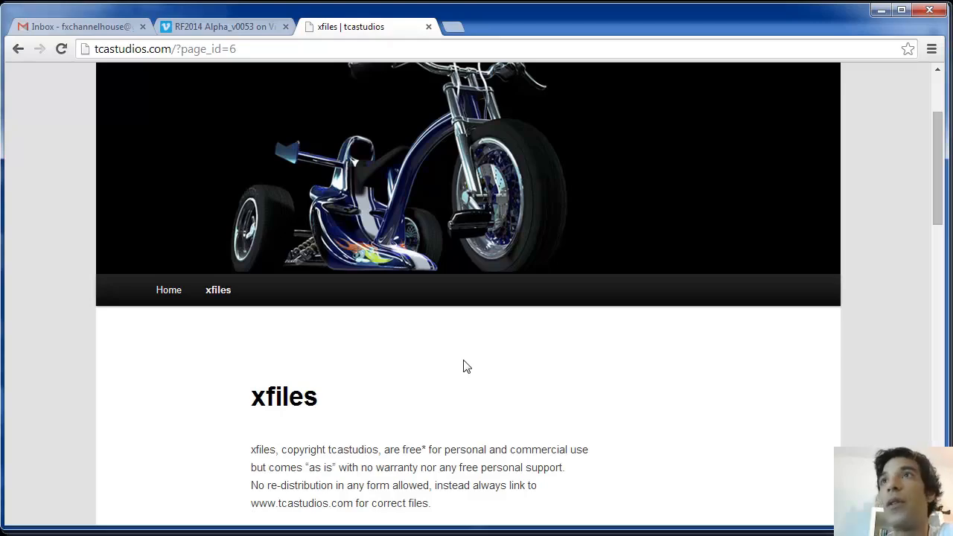
pyautogui.scroll(-6, 414, 363)
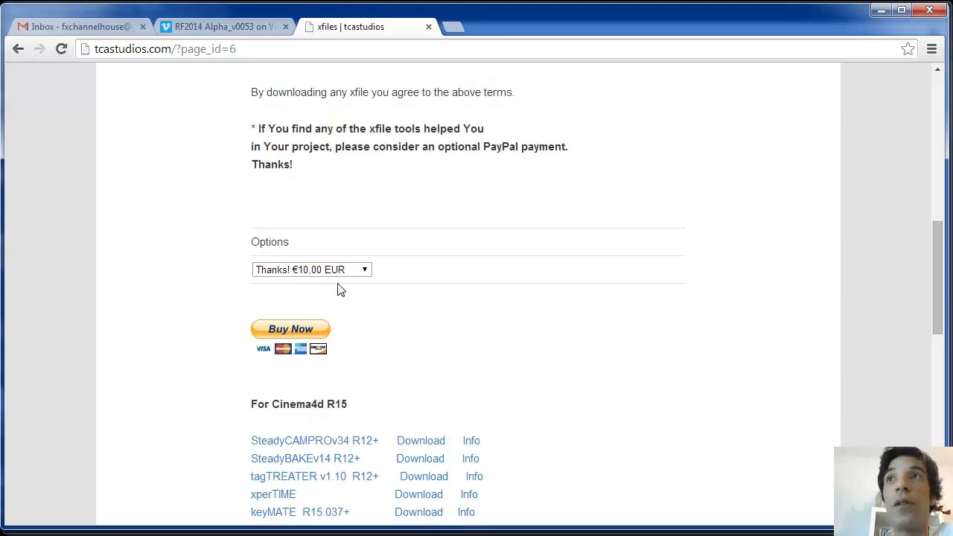
pyautogui.scroll(-3, 499, 294)
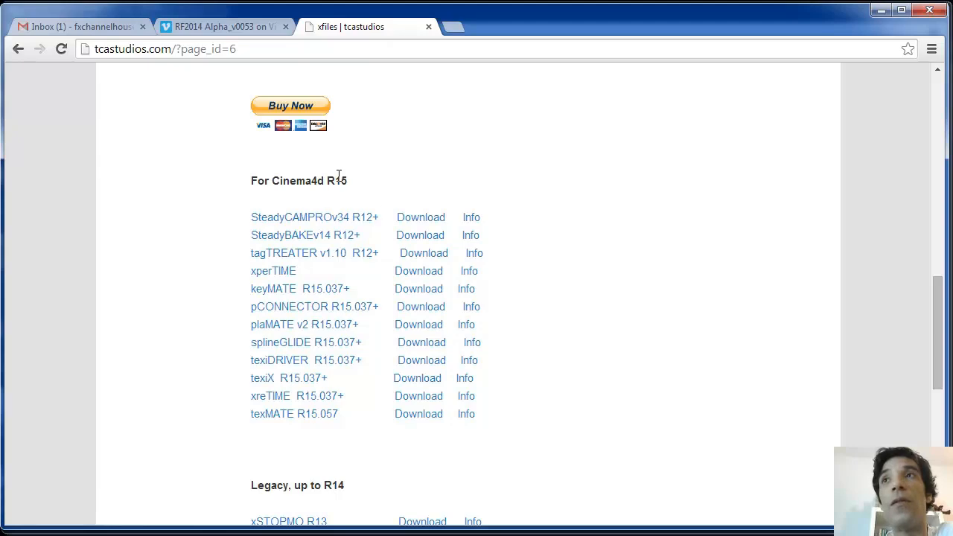
pyautogui.scroll(-3, 502, 394)
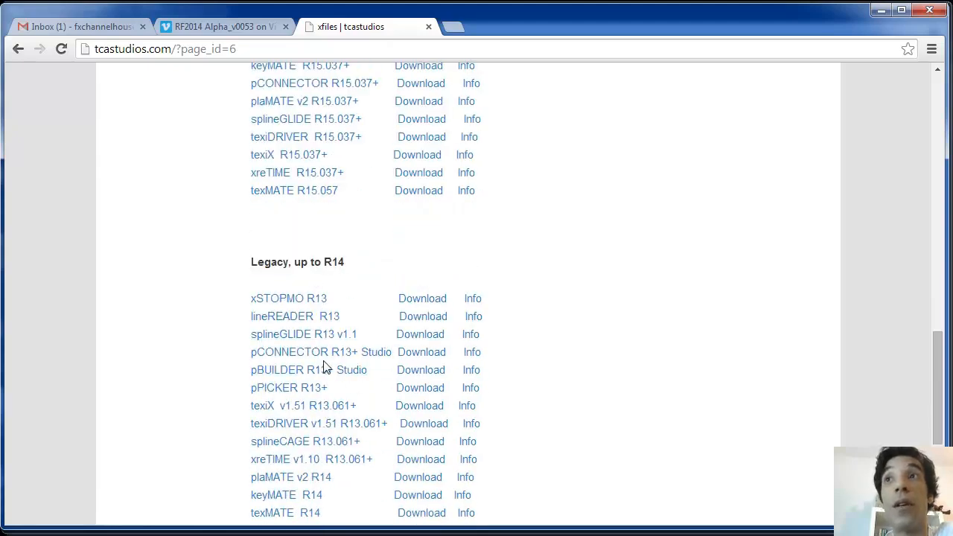
pyautogui.scroll(7, 603, 381)
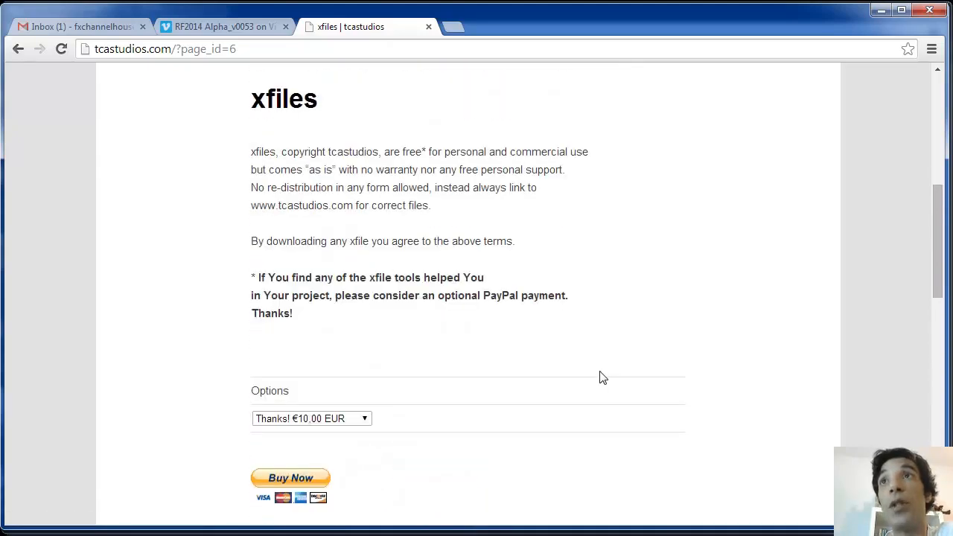
pyautogui.click(260, 535)
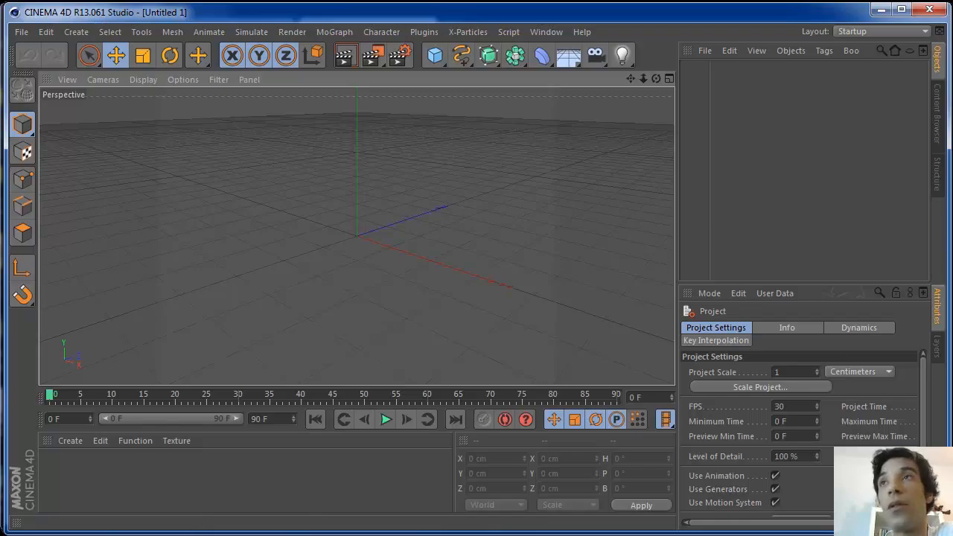
pyautogui.click(261, 535)
pyautogui.scroll(6, 451, 291)
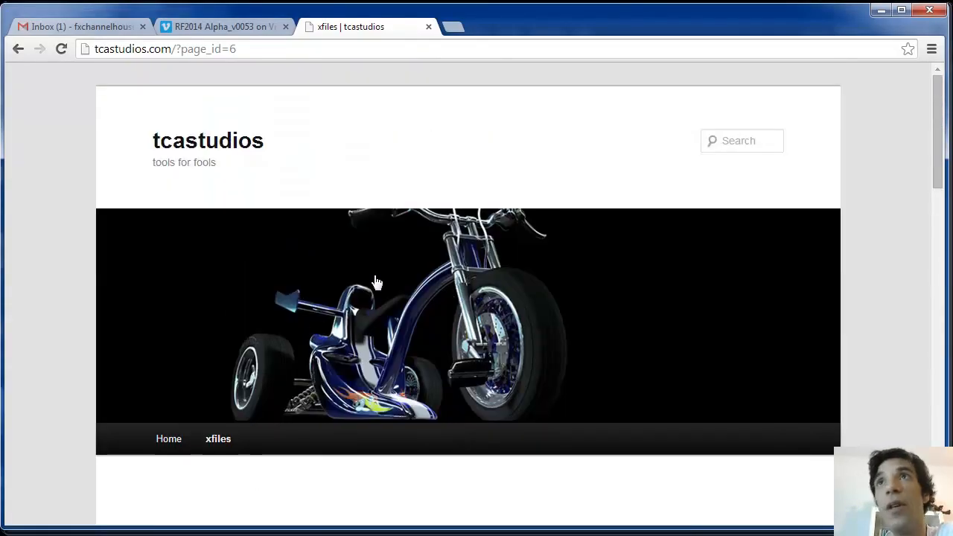
pyautogui.click(285, 521)
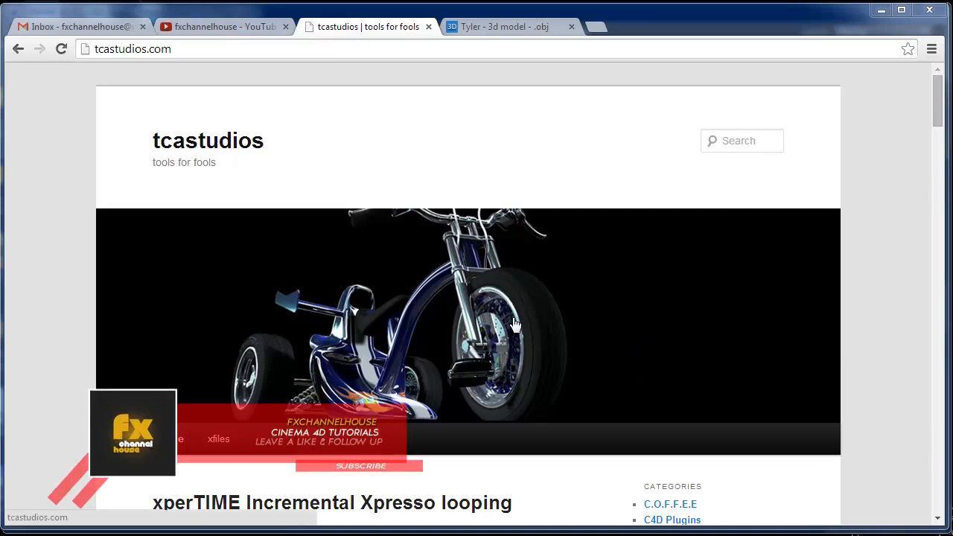
# Follow the xfiles link on tcastudios.com and scroll to the For Cinema4d R15 plugin downloads
pyautogui.moveTo(937, 98); pyautogui.dragTo(937, 210)
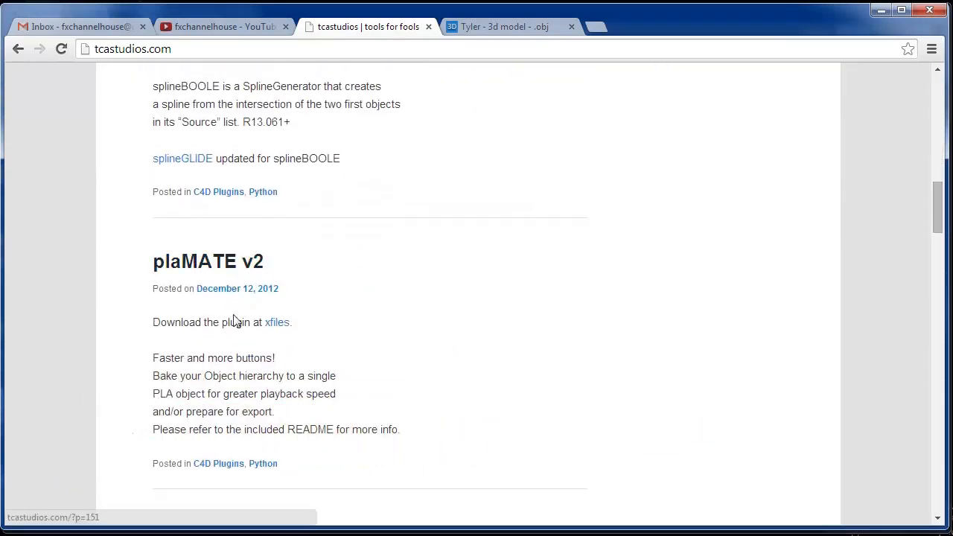
pyautogui.click(269, 326)
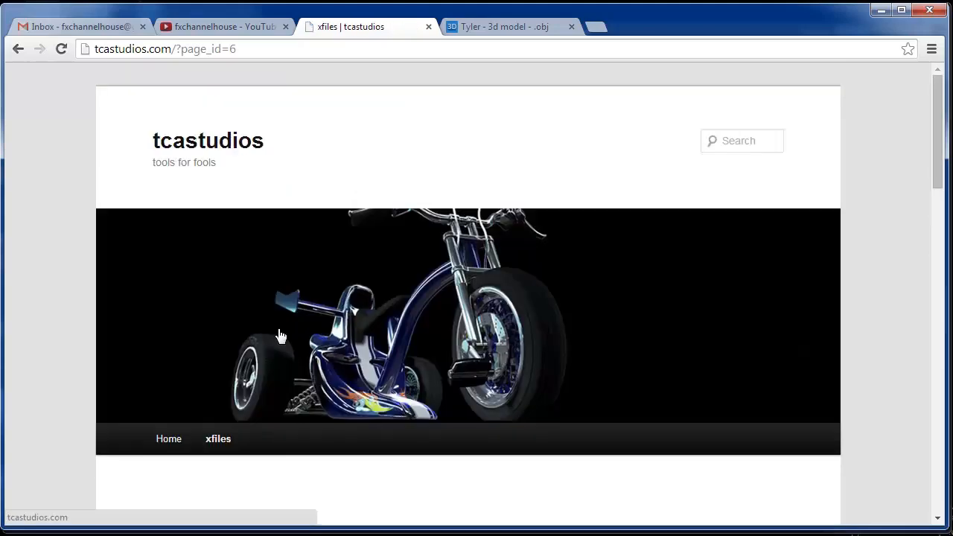
pyautogui.moveTo(937, 151); pyautogui.dragTo(923, 312)
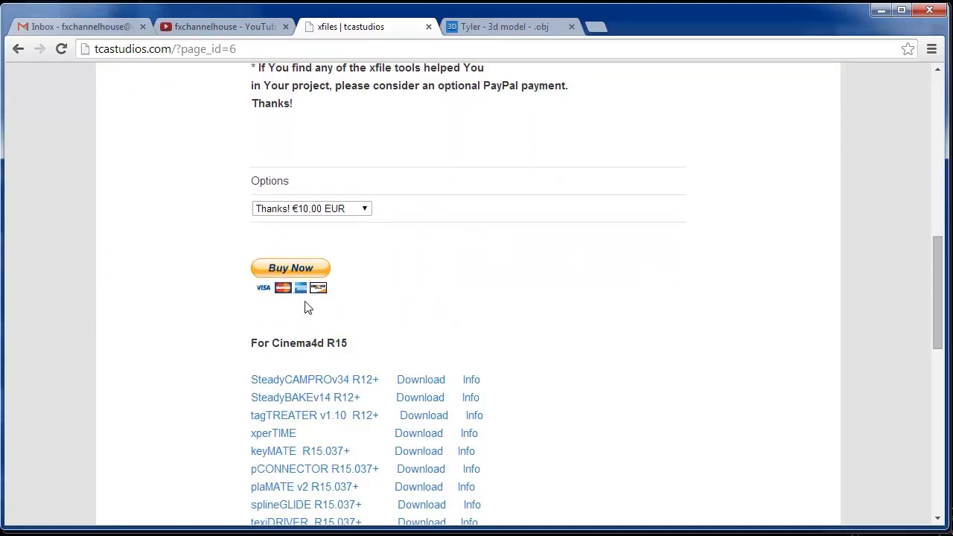
pyautogui.moveTo(929, 288); pyautogui.dragTo(928, 344)
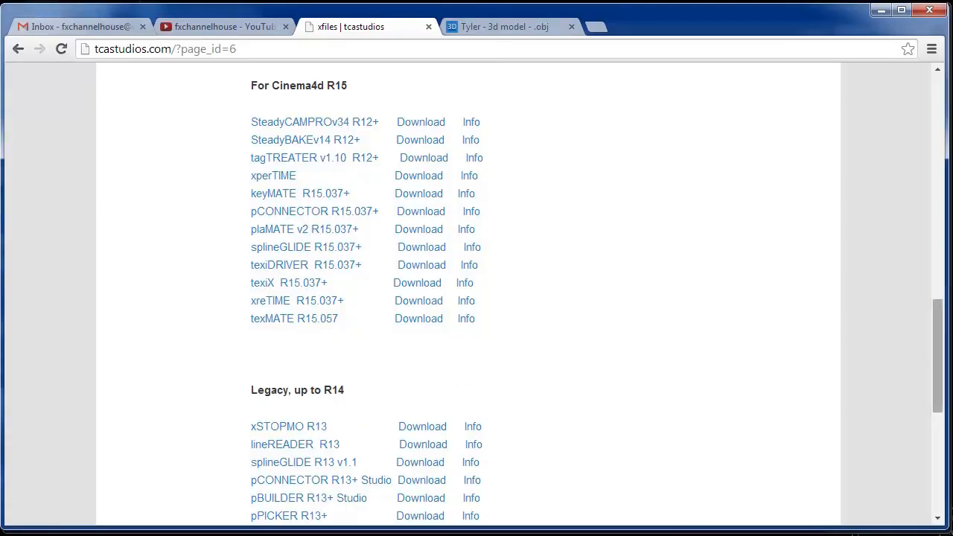
pyautogui.moveTo(937, 365); pyautogui.dragTo(936, 164)
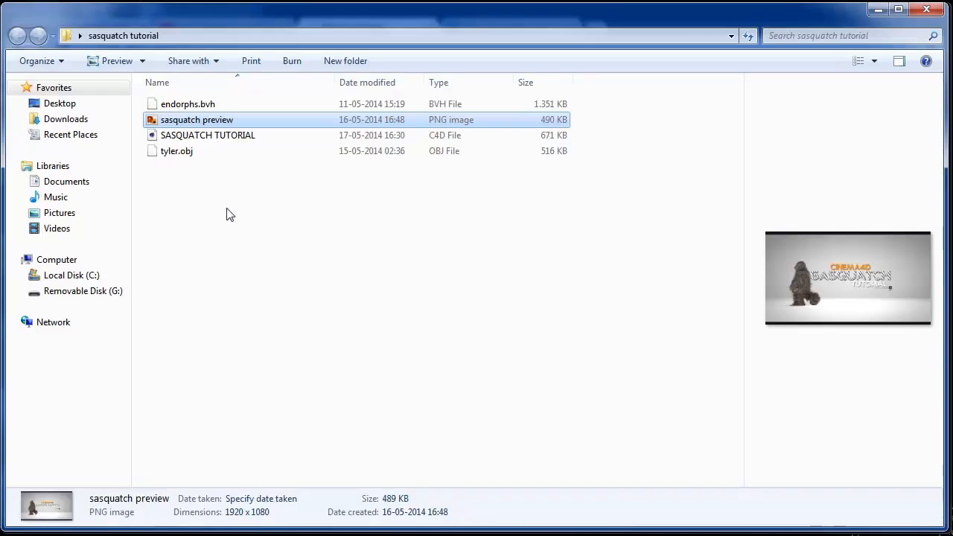
# Select tyler.obj in the sasquatch tutorial folder, then show its 'Tyler - 3d model' page in Chrome
pyautogui.click(185, 152)
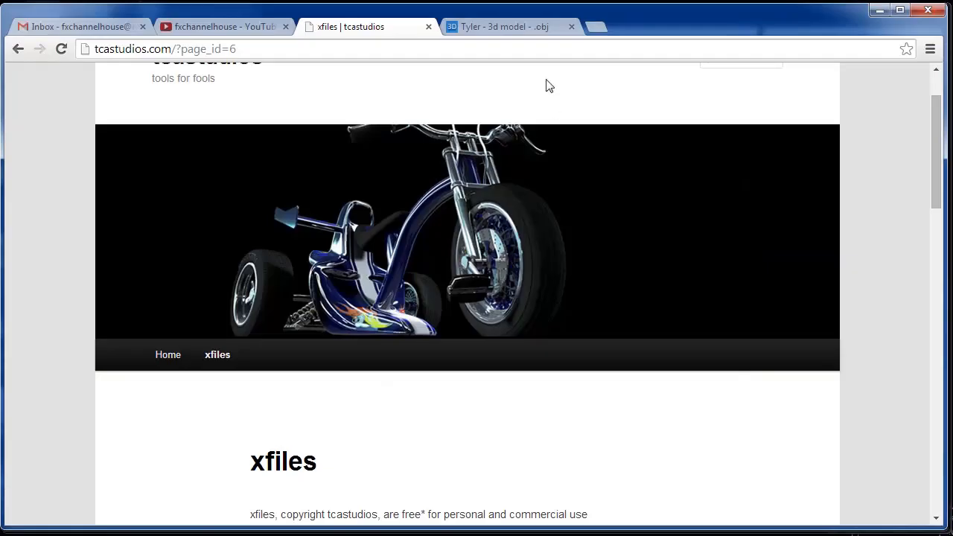
pyautogui.click(516, 31)
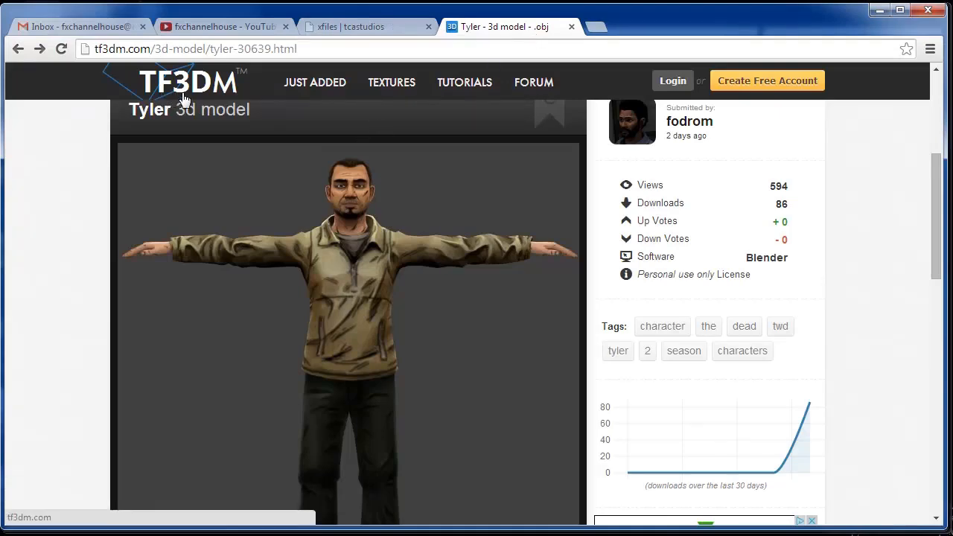
# Scroll through the TF3DM Tyler 3d model page
pyautogui.moveTo(935, 201)
pyautogui.mouseDown()
pyautogui.moveTo(934, 250)
pyautogui.moveTo(922, 206)
pyautogui.mouseUp()
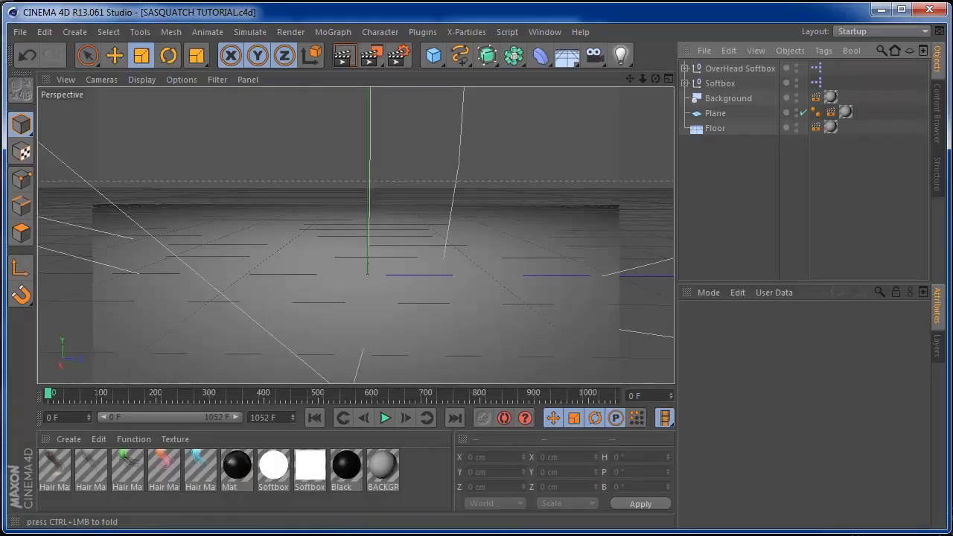
# Merge endorphs.bvh into the scene as a Skeleton through the BVH Import dialog
pyautogui.click(20, 32)
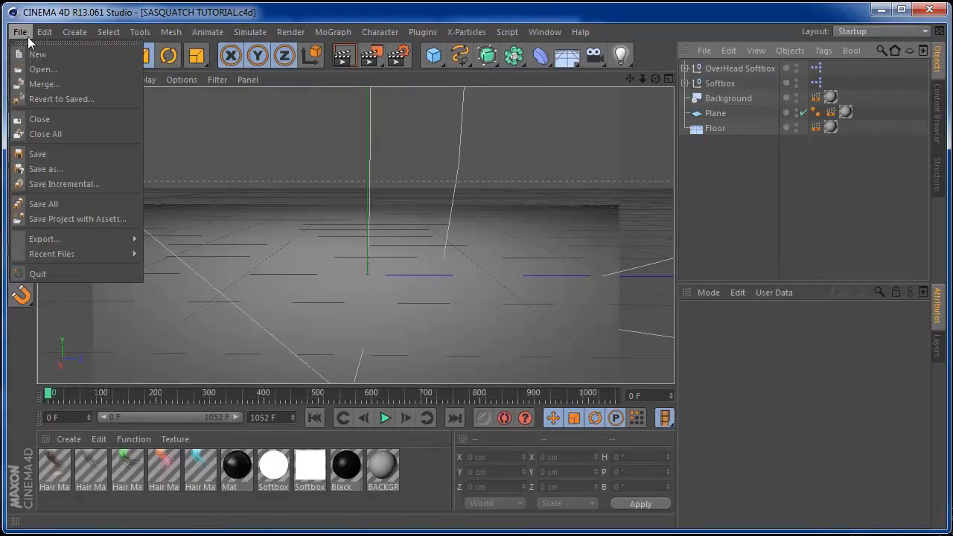
pyautogui.click(44, 84)
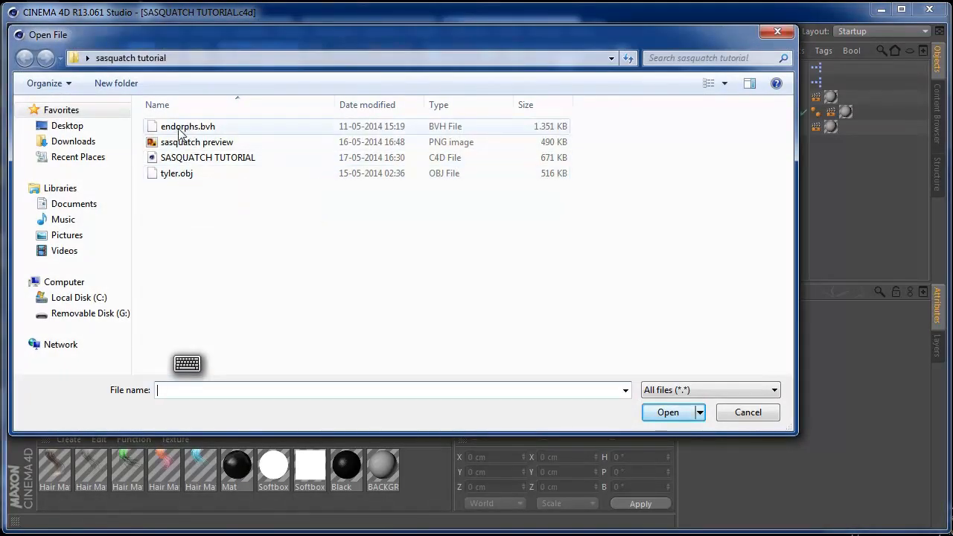
pyautogui.click(148, 129)
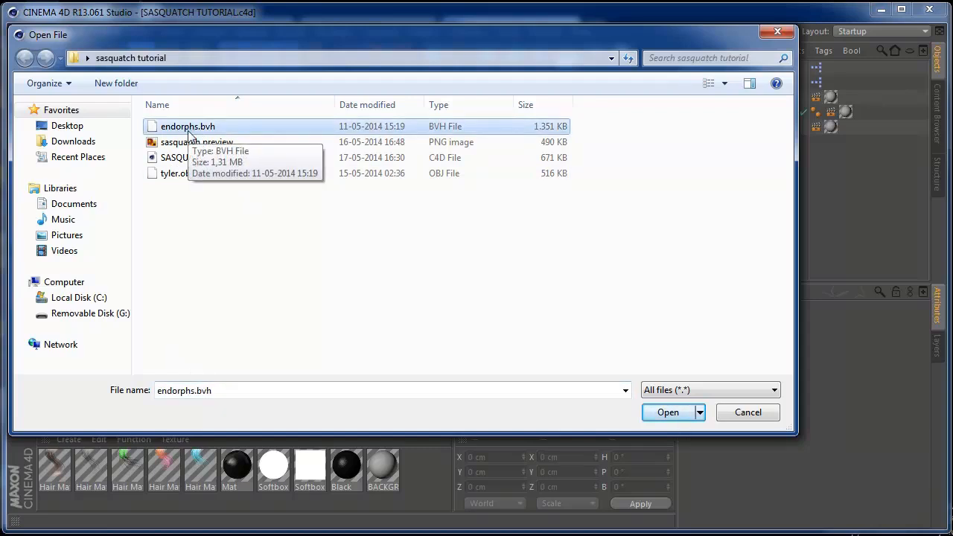
pyautogui.click(650, 414)
pyautogui.click(614, 519)
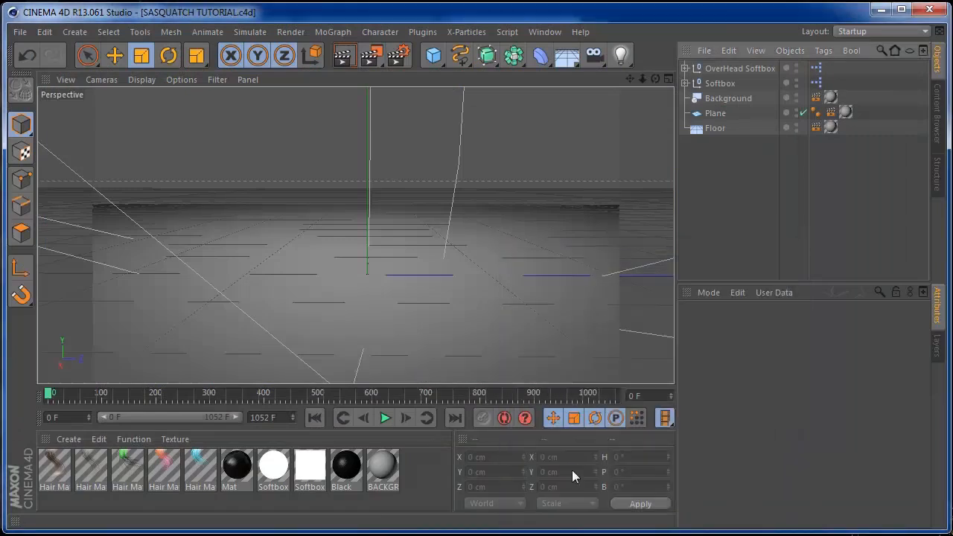
# Orbit around the Skeleton, play and stop its walk, and scrub the timeline back
pyautogui.moveTo(654, 78); pyautogui.dragTo(707, 72)
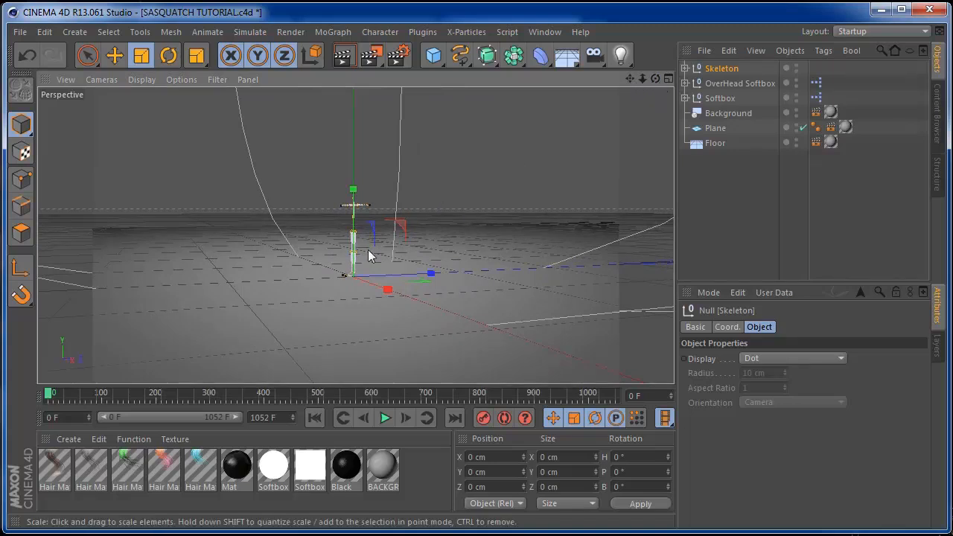
pyautogui.click(384, 417)
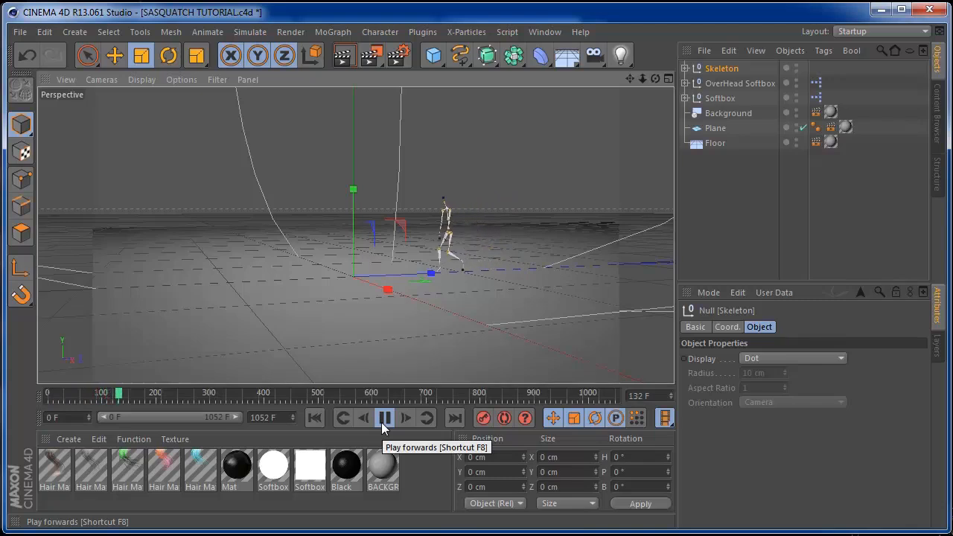
pyautogui.click(384, 418)
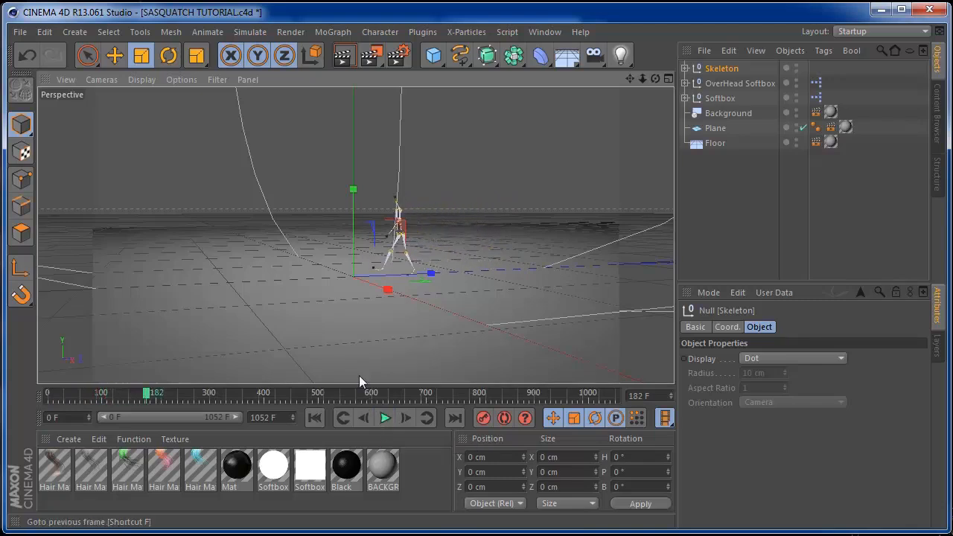
pyautogui.moveTo(149, 393); pyautogui.dragTo(47, 400)
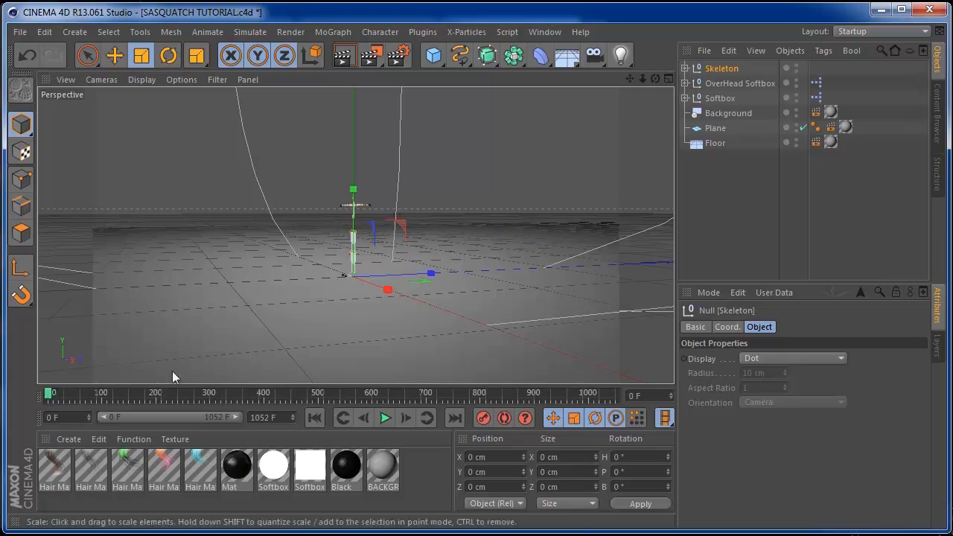
pyautogui.click(23, 32)
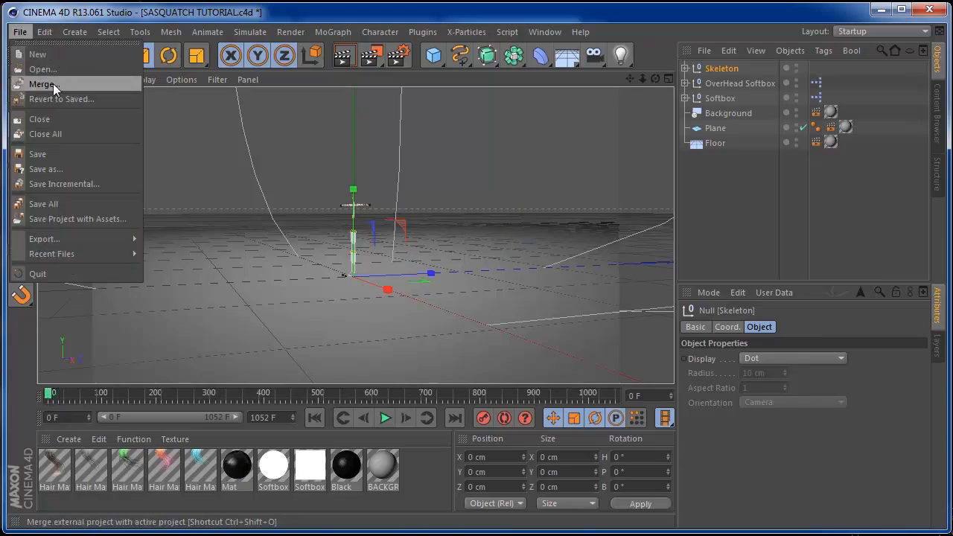
# Merge tyler.obj at 20 Centimeters scale, then zoom in and marquee-select its five tyler objects
pyautogui.click(54, 85)
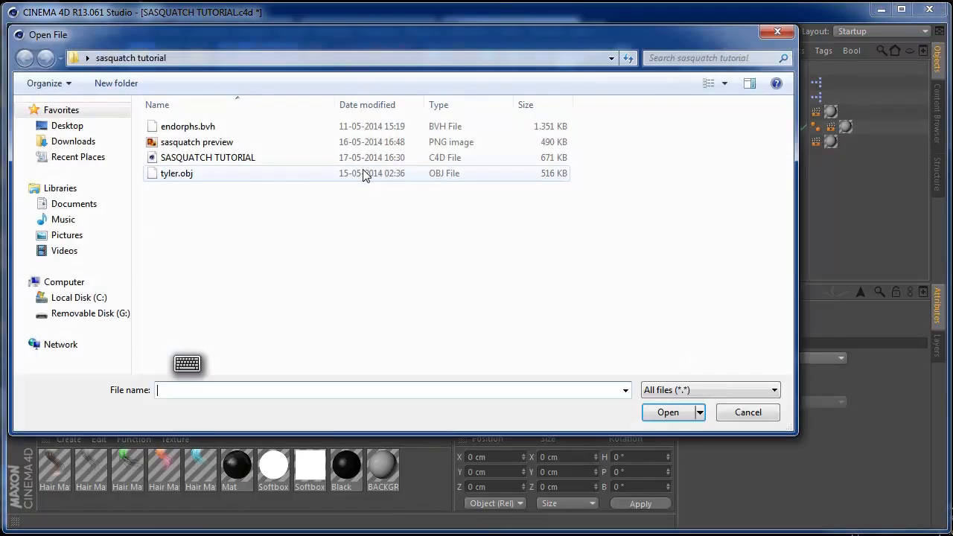
pyautogui.click(200, 175)
pyautogui.click(666, 413)
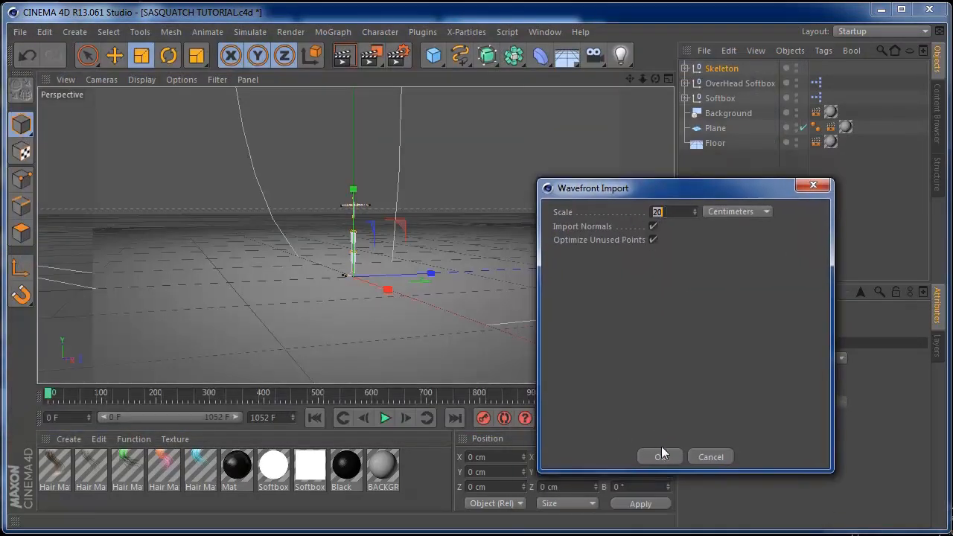
pyautogui.click(662, 455)
pyautogui.moveTo(647, 80); pyautogui.dragTo(775, 93)
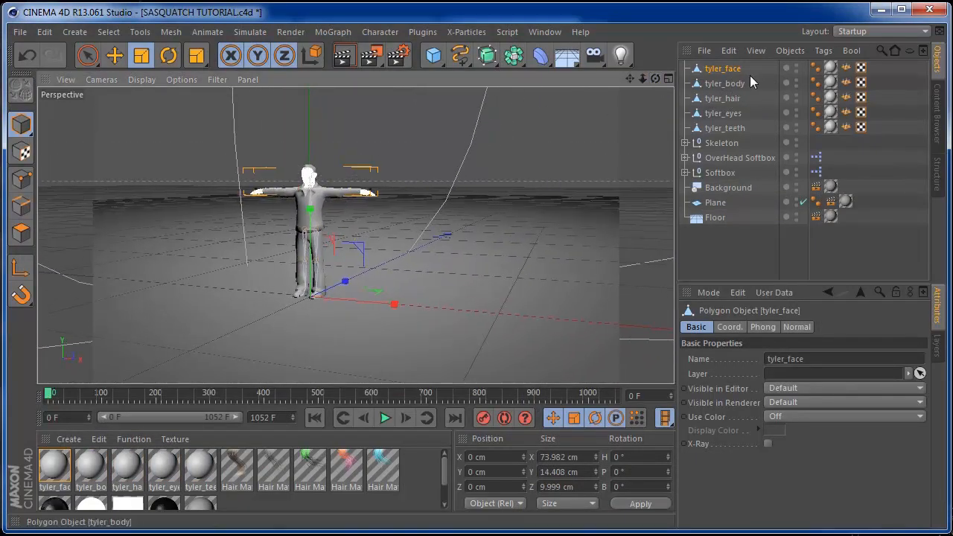
pyautogui.moveTo(755, 68); pyautogui.dragTo(714, 121)
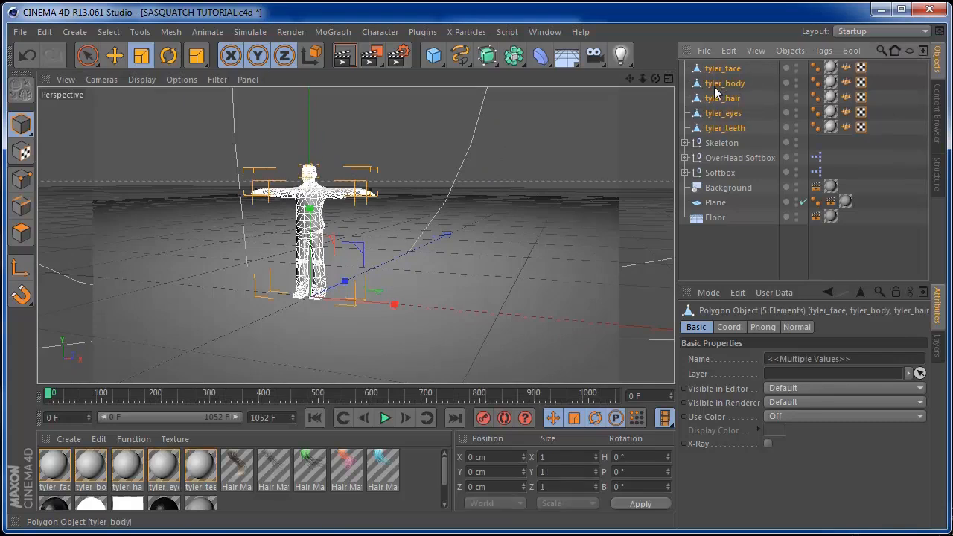
pyautogui.rightClick(714, 86)
# Join the tyler parts into tyler_face.1 and optimize all its points at 0.01 cm tolerance
pyautogui.click(752, 380)
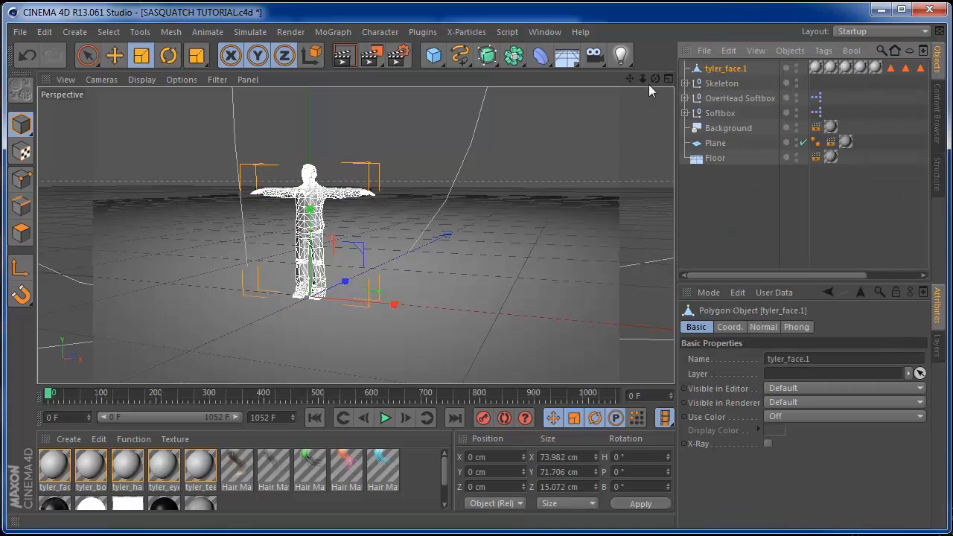
pyautogui.click(24, 180)
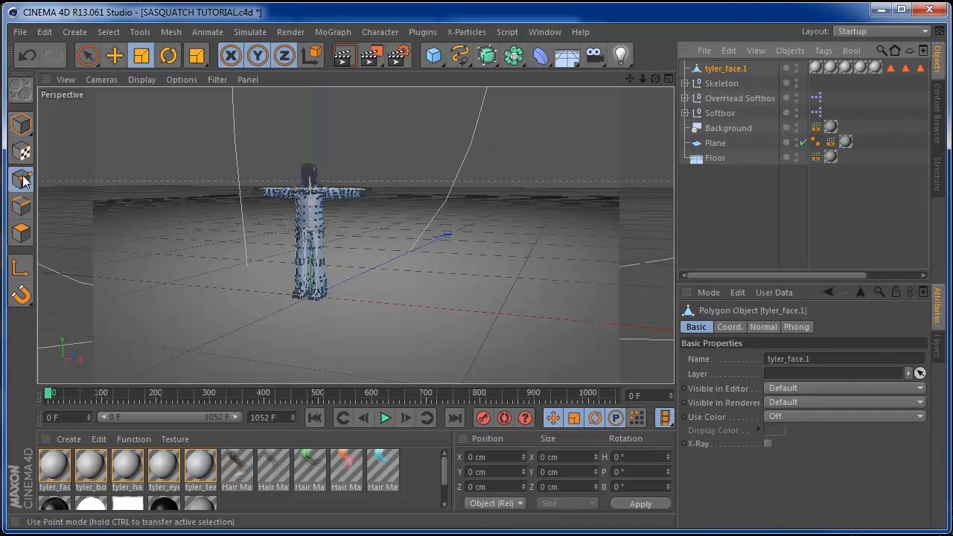
pyautogui.click(108, 32)
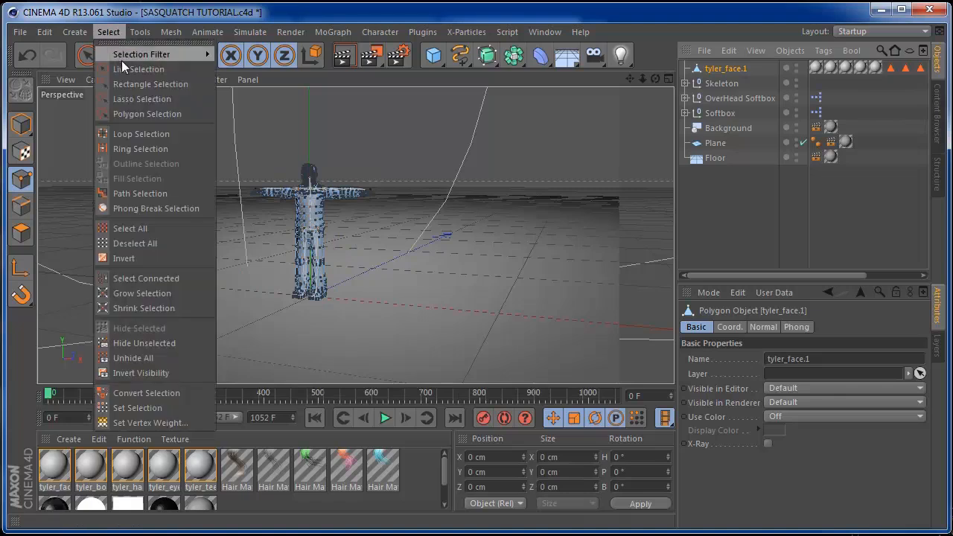
pyautogui.click(138, 227)
pyautogui.click(172, 31)
pyautogui.moveTo(179, 72)
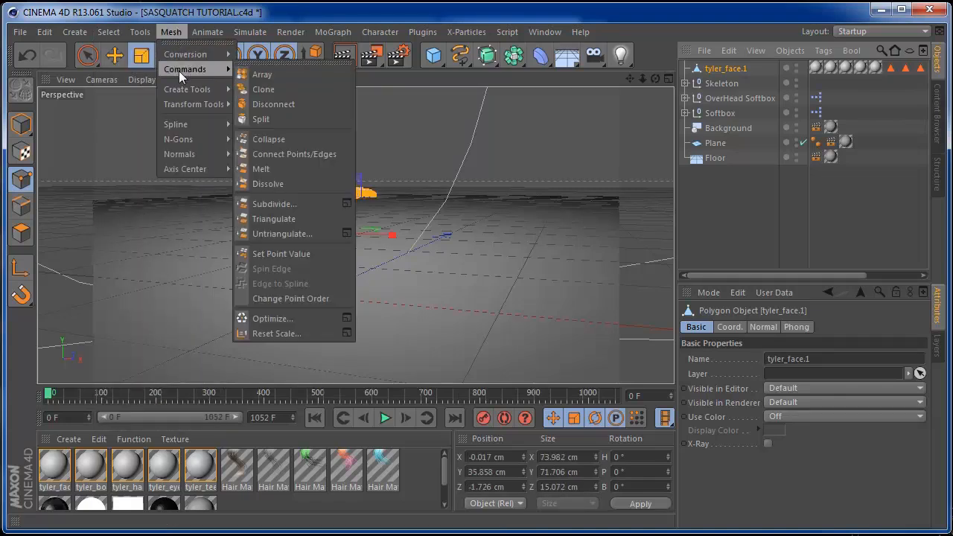
pyautogui.click(346, 319)
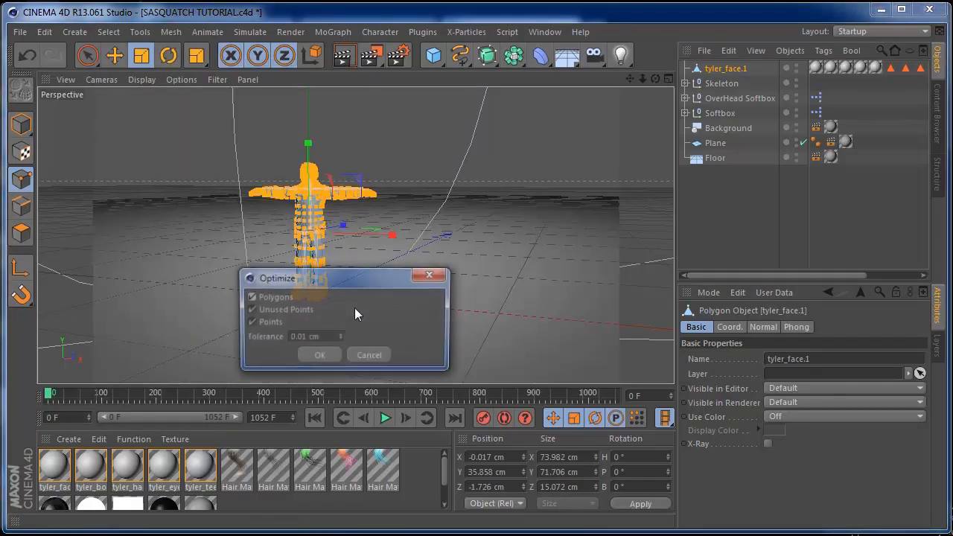
pyautogui.click(318, 356)
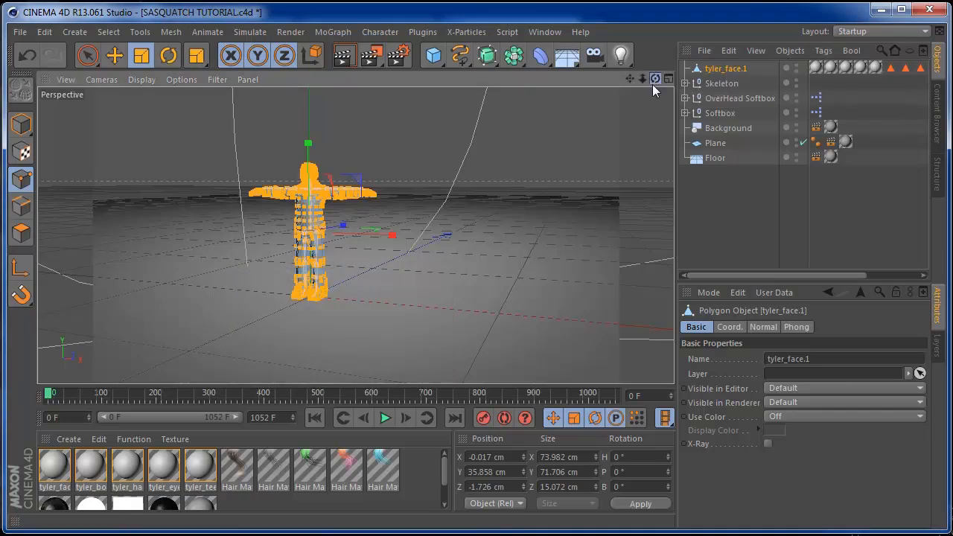
pyautogui.moveTo(654, 79); pyautogui.dragTo(627, 102)
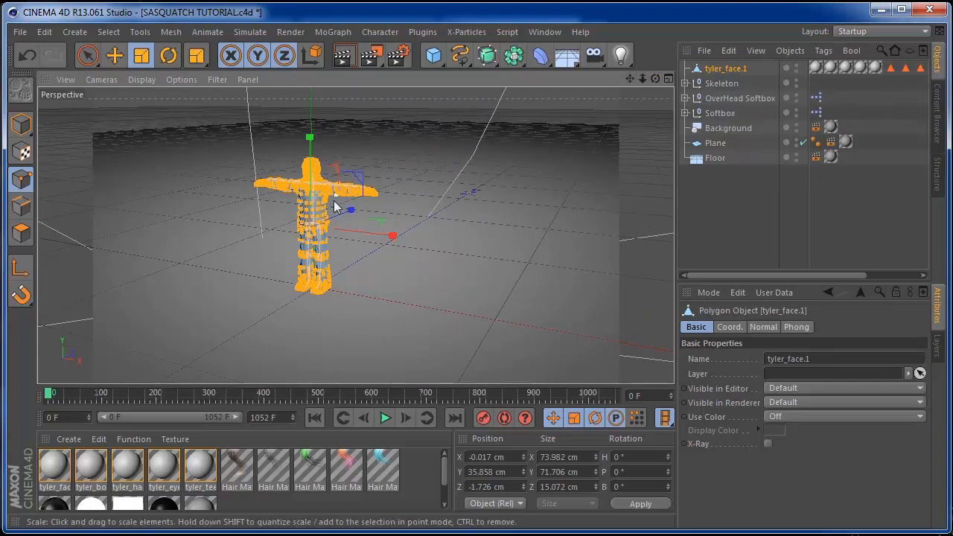
# In Model mode, enlarge tyler_face.1 to about 103%, comparing it against the Skeleton
pyautogui.click(724, 231)
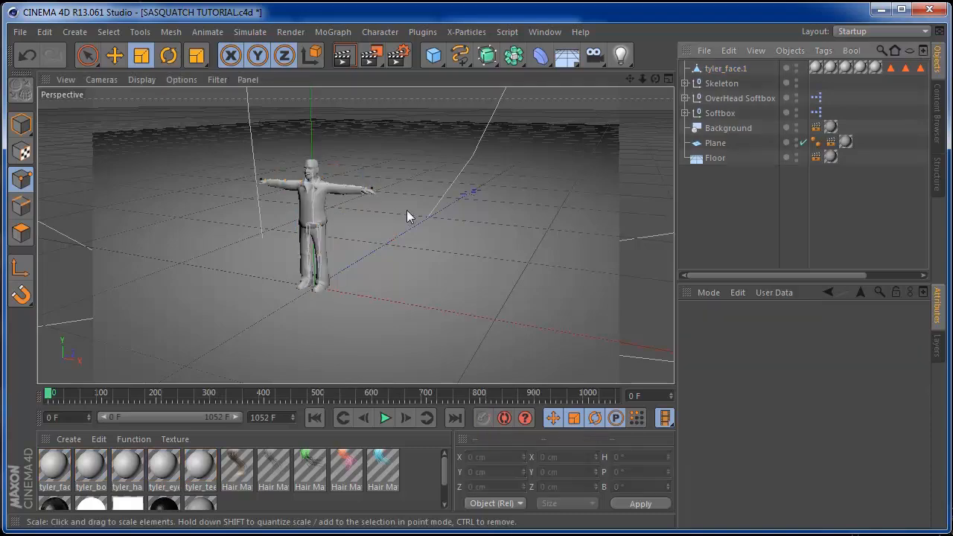
pyautogui.moveTo(643, 79); pyautogui.dragTo(675, 71)
pyautogui.click(721, 70)
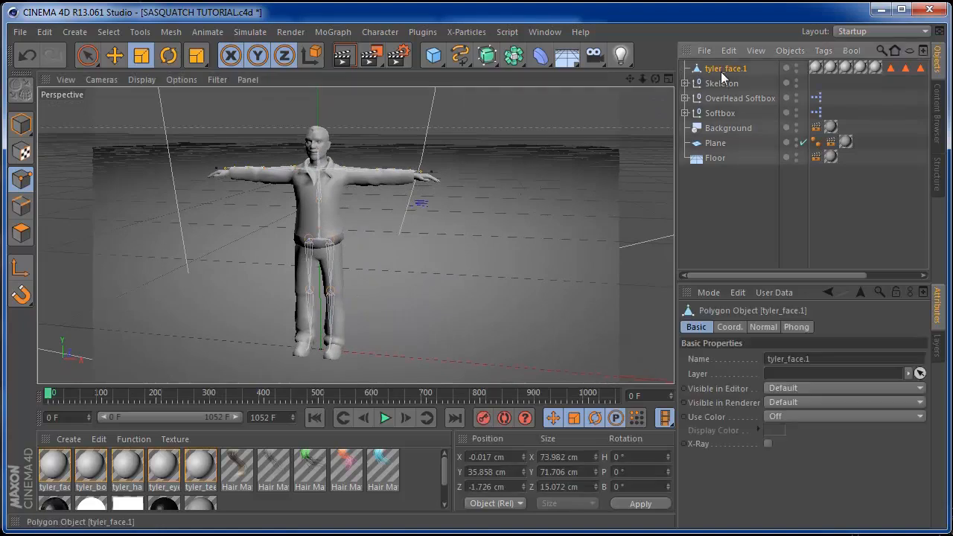
pyautogui.click(21, 124)
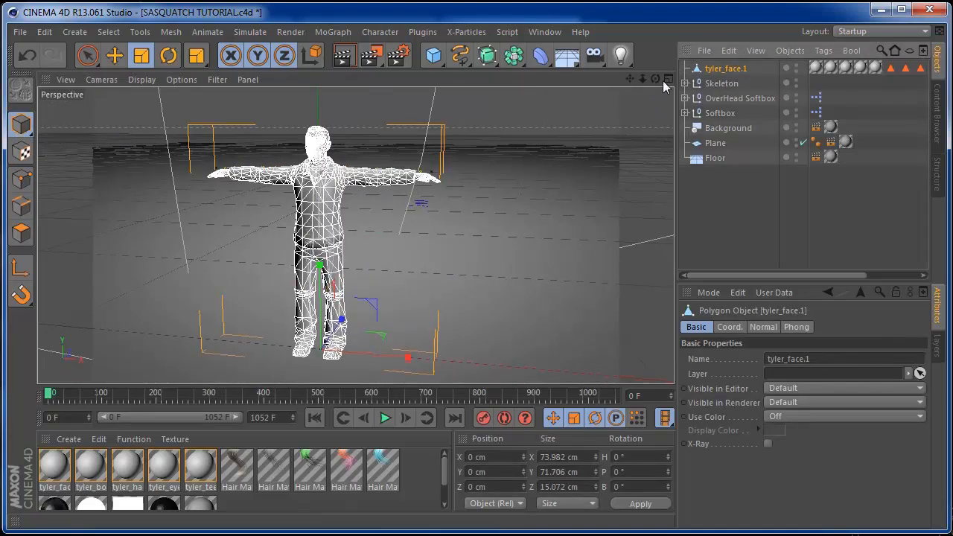
pyautogui.click(706, 82)
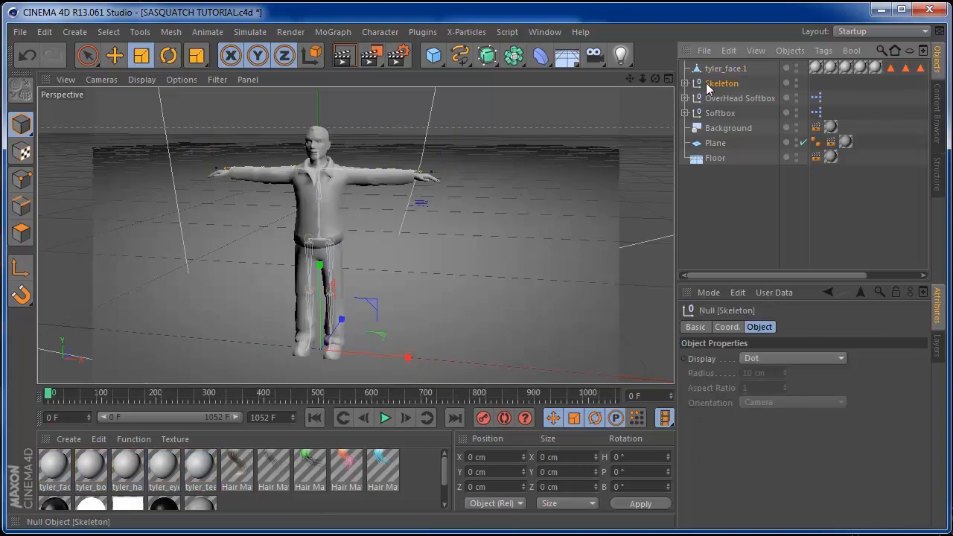
pyautogui.click(708, 67)
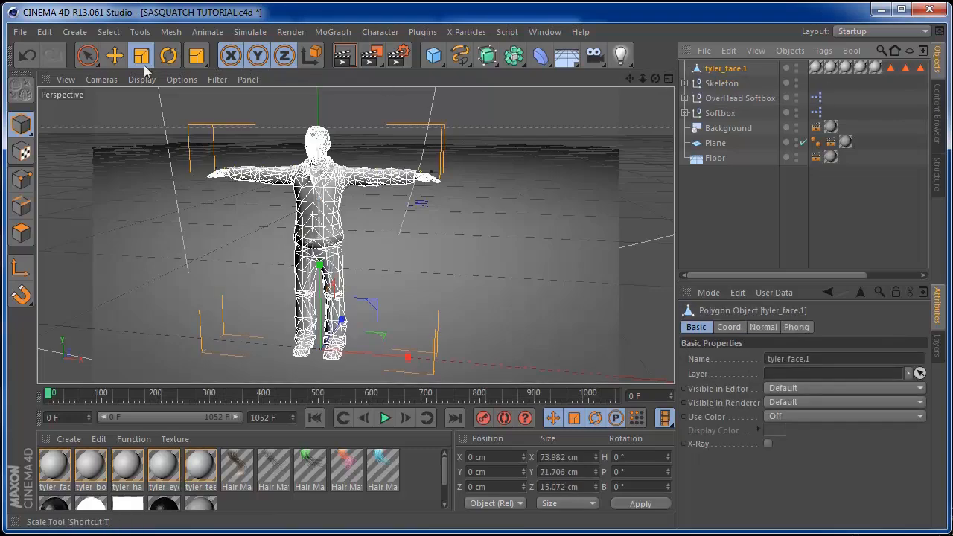
pyautogui.moveTo(400, 278); pyautogui.dragTo(415, 269)
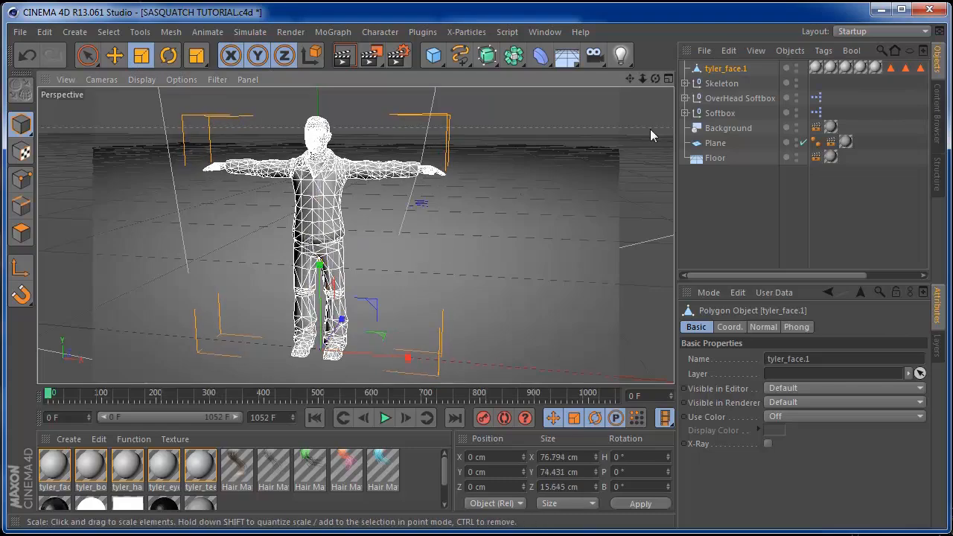
pyautogui.click(720, 84)
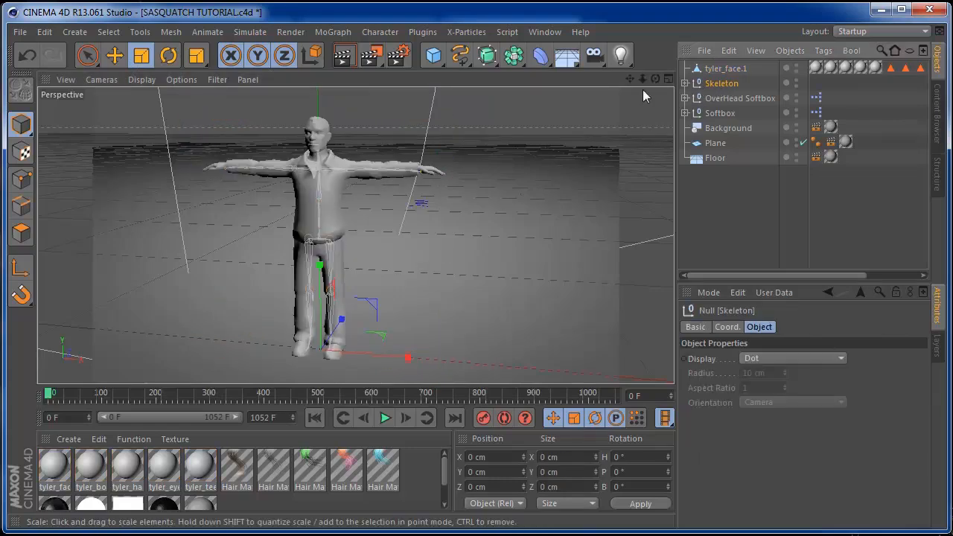
# Scale tyler_face.1 to 98.5% and scrub the Skeleton's animation to check the fit
pyautogui.moveTo(642, 79); pyautogui.dragTo(682, 76)
pyautogui.click(721, 68)
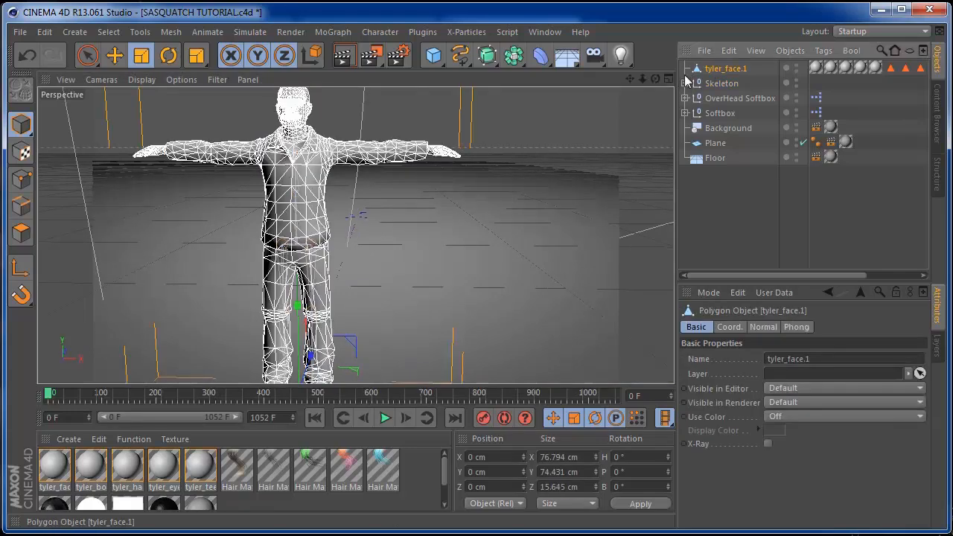
pyautogui.click(142, 56)
pyautogui.moveTo(380, 220); pyautogui.dragTo(378, 222)
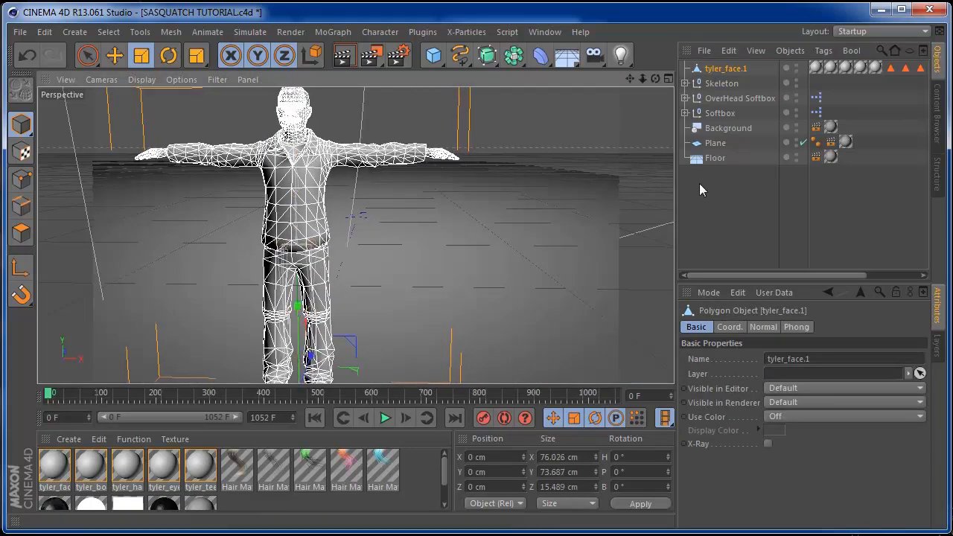
pyautogui.click(699, 183)
pyautogui.moveTo(646, 87); pyautogui.dragTo(627, 87)
pyautogui.click(724, 83)
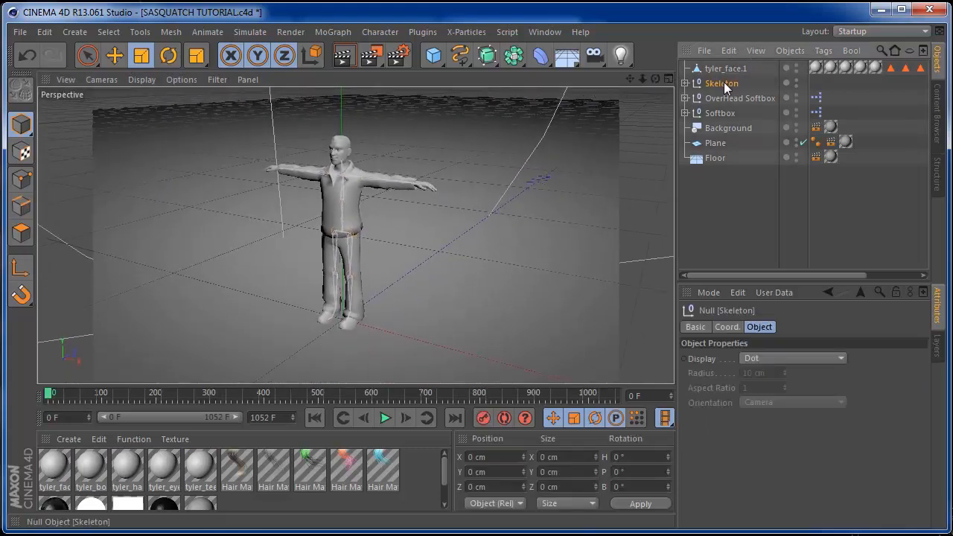
pyautogui.moveTo(52, 394)
pyautogui.mouseDown()
pyautogui.moveTo(148, 395)
pyautogui.moveTo(48, 389)
pyautogui.mouseUp()
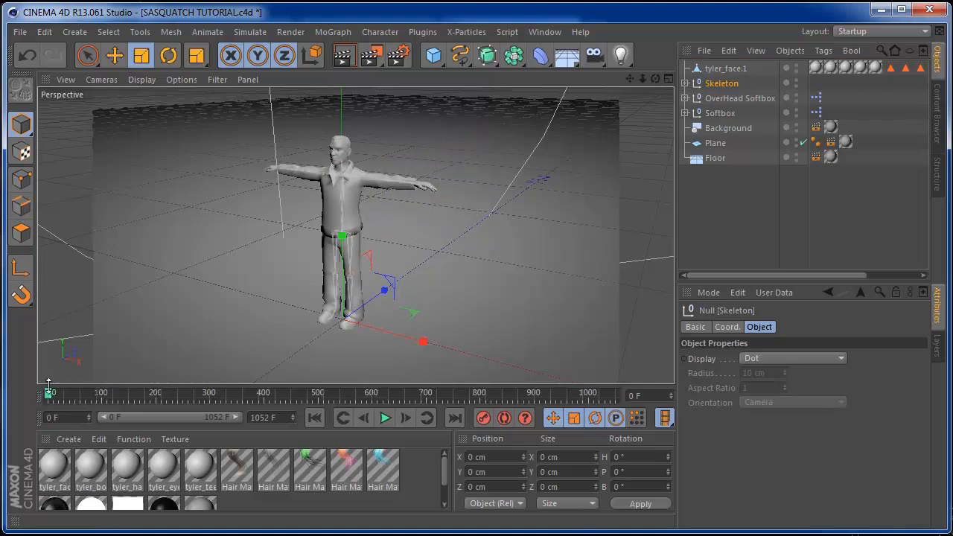
# Add a Skin deformer and parent it under tyler_face.1
pyautogui.click(721, 68)
pyautogui.click(383, 35)
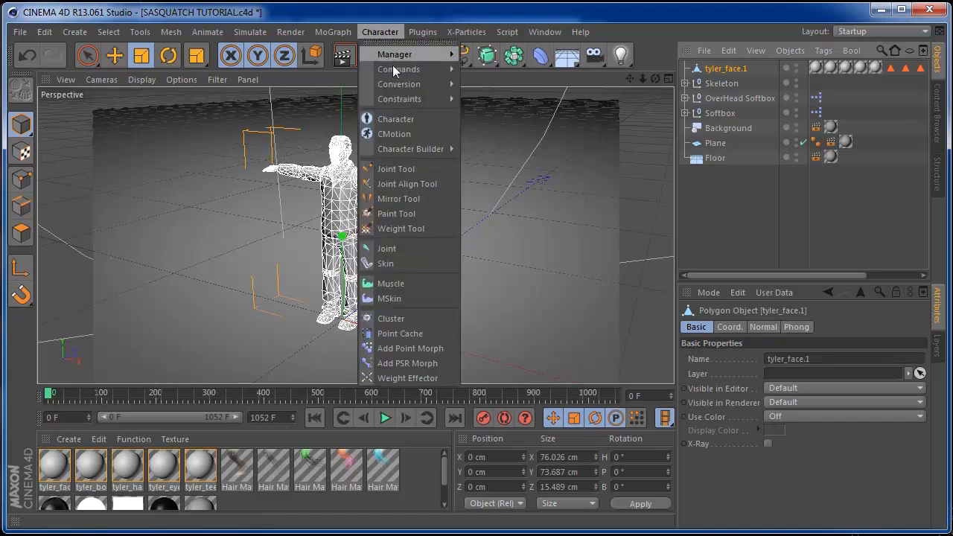
pyautogui.click(397, 245)
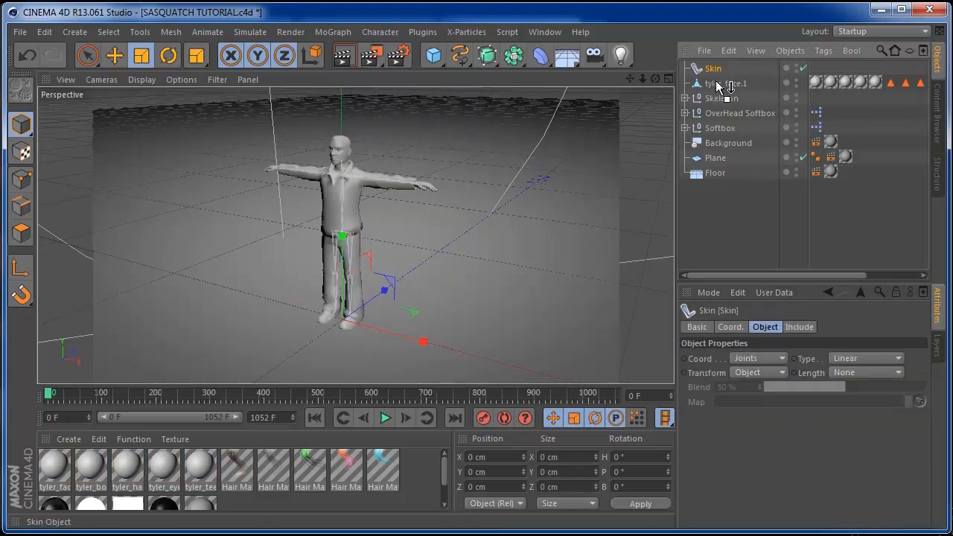
pyautogui.moveTo(718, 87); pyautogui.dragTo(718, 87)
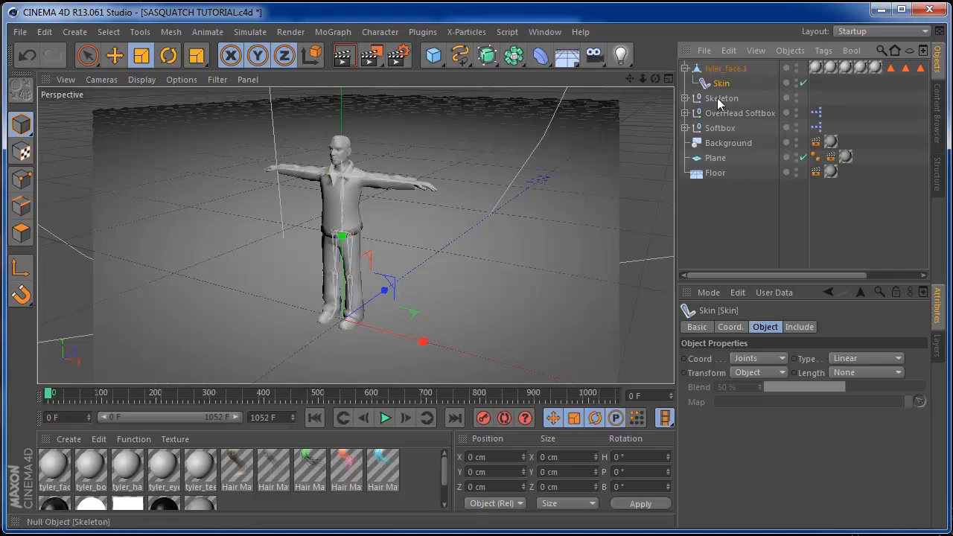
# Select the Skeleton with its joints plus Skin and tyler_face.1, then Bind them
pyautogui.click(712, 101)
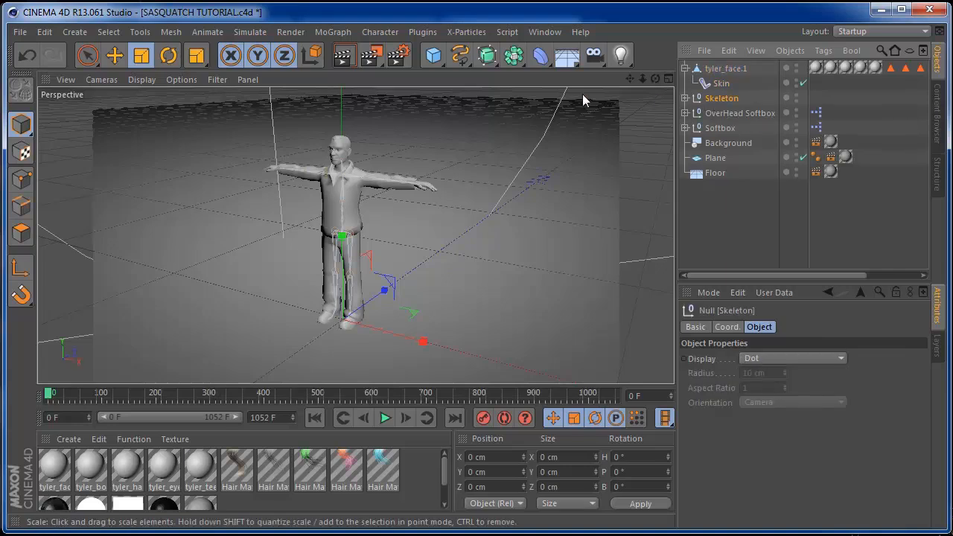
pyautogui.rightClick(719, 103)
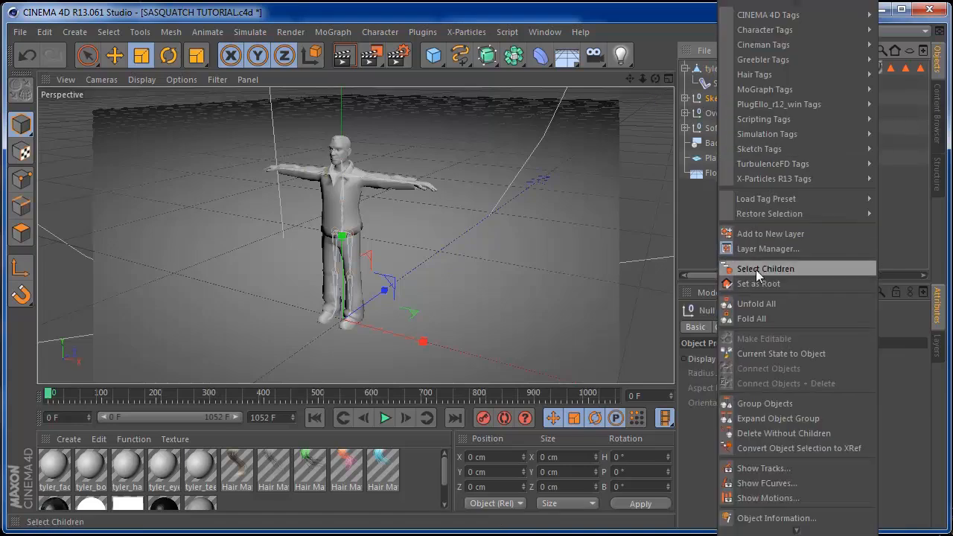
pyautogui.click(756, 270)
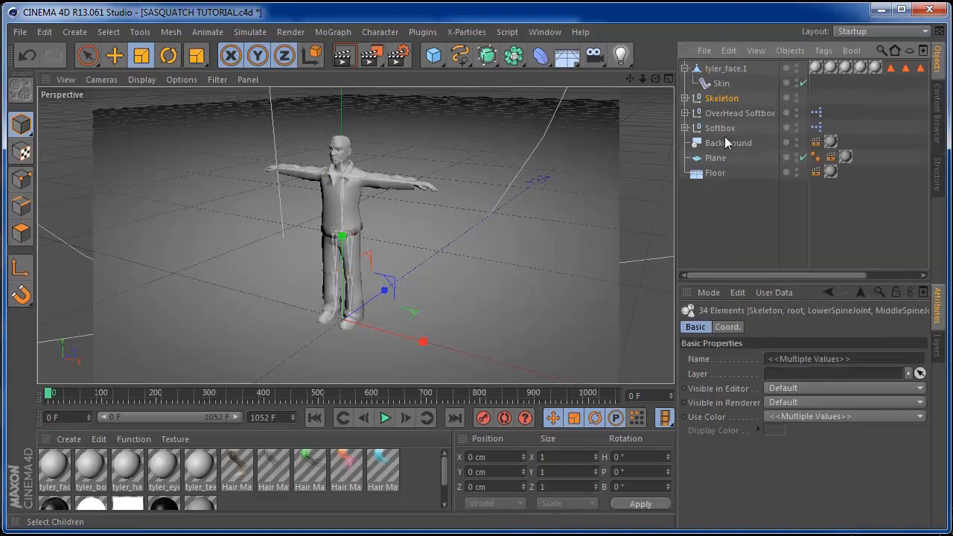
pyautogui.keyDown('ctrl'); pyautogui.click(719, 84); pyautogui.keyUp('ctrl')
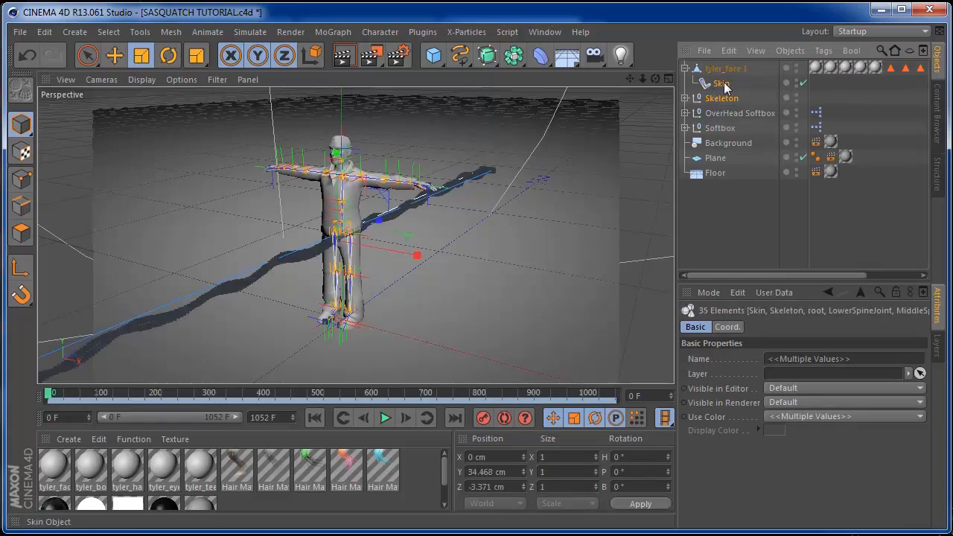
pyautogui.keyDown('ctrl'); pyautogui.click(726, 68); pyautogui.keyUp('ctrl')
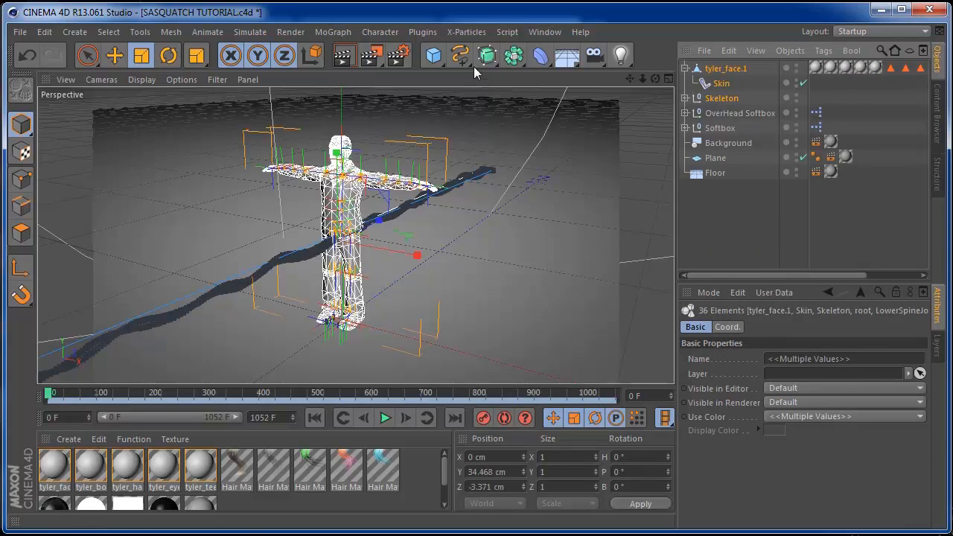
pyautogui.click(386, 32)
pyautogui.moveTo(407, 66)
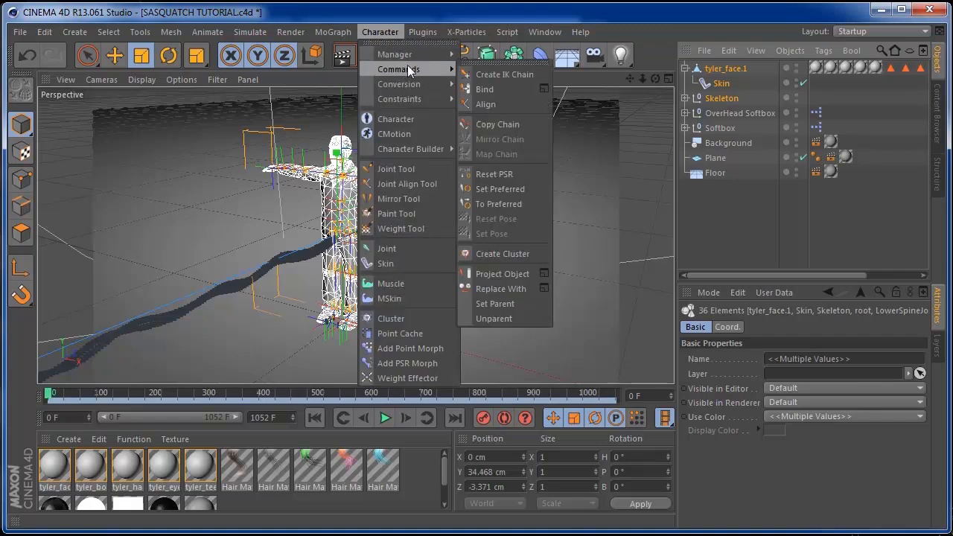
pyautogui.click(486, 90)
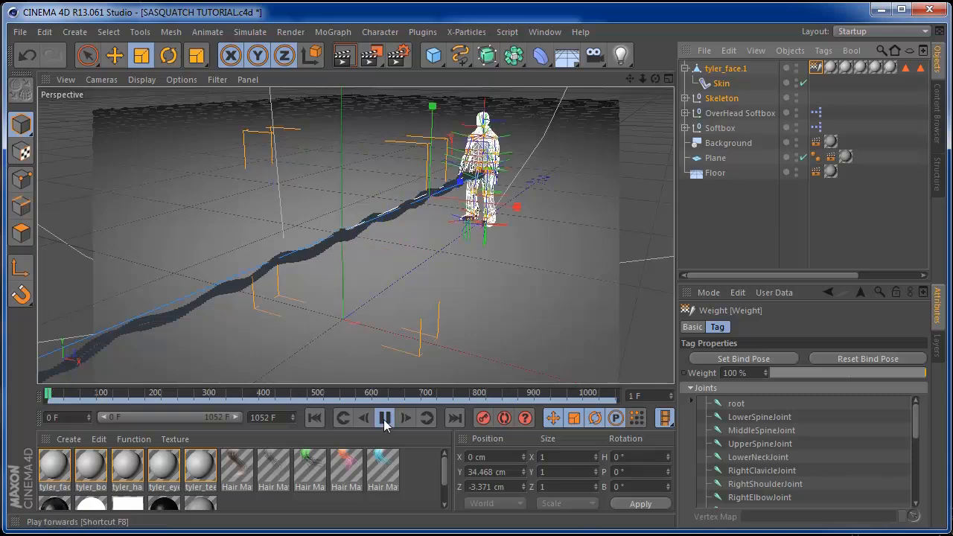
# Watch the bound mesh walk, stop playback, and scrub from frame 427 back to frame 0
pyautogui.click(704, 211)
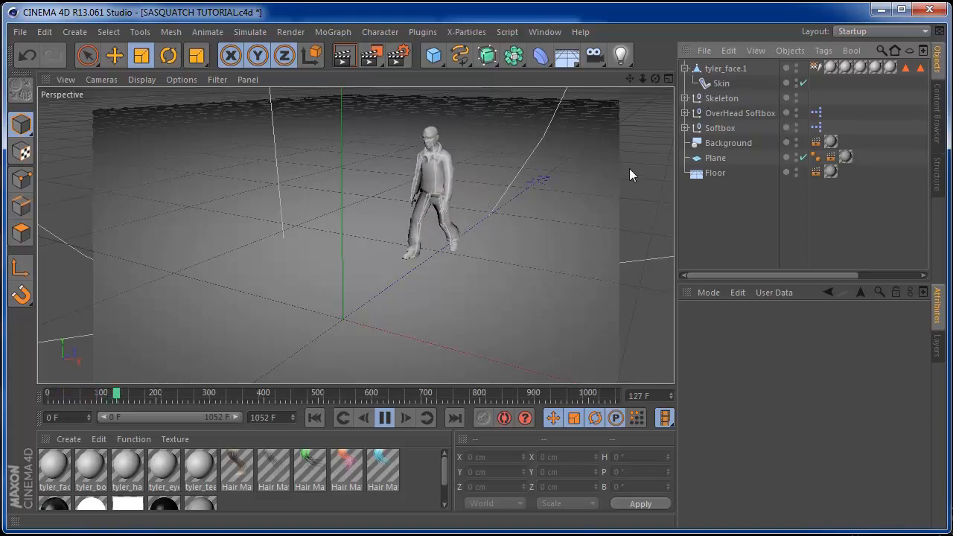
pyautogui.moveTo(655, 79); pyautogui.dragTo(676, 78)
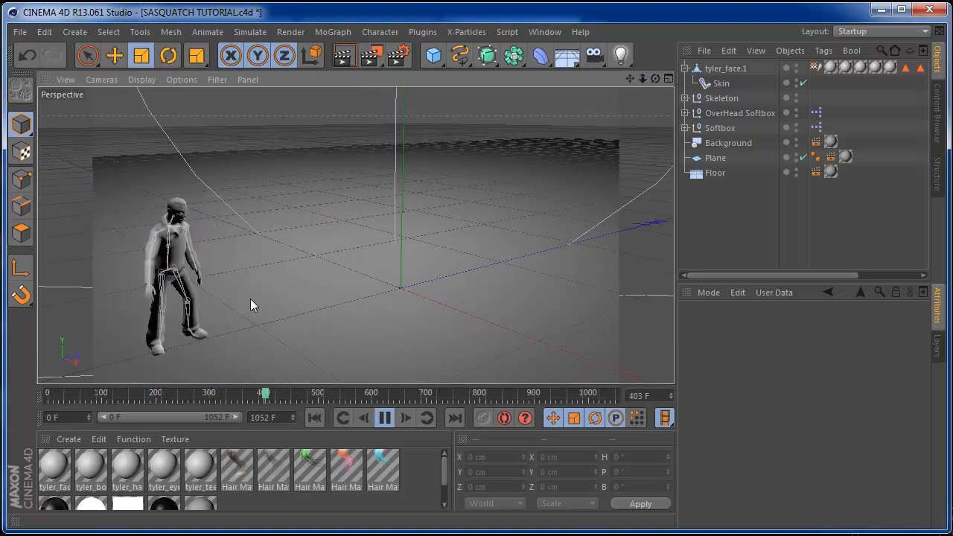
pyautogui.click(385, 418)
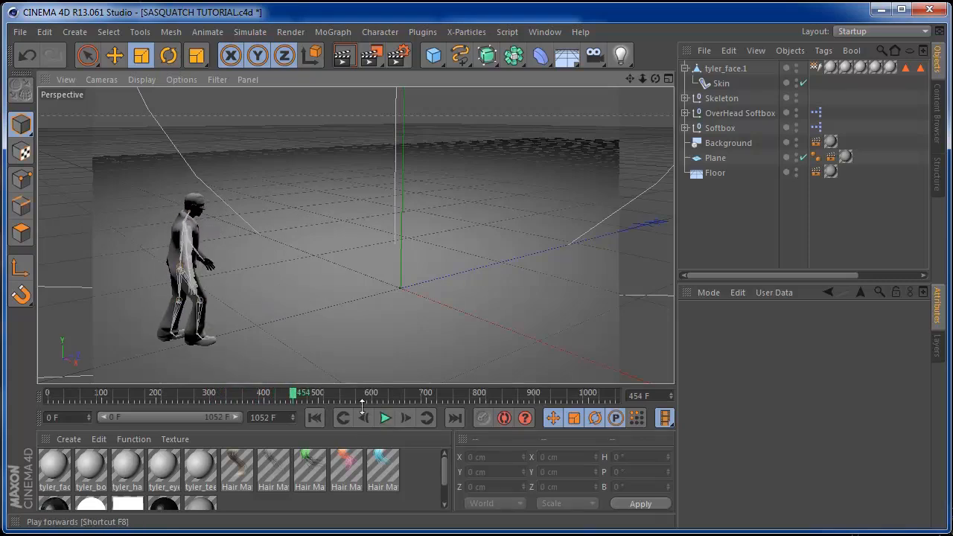
pyautogui.moveTo(295, 397); pyautogui.dragTo(167, 397)
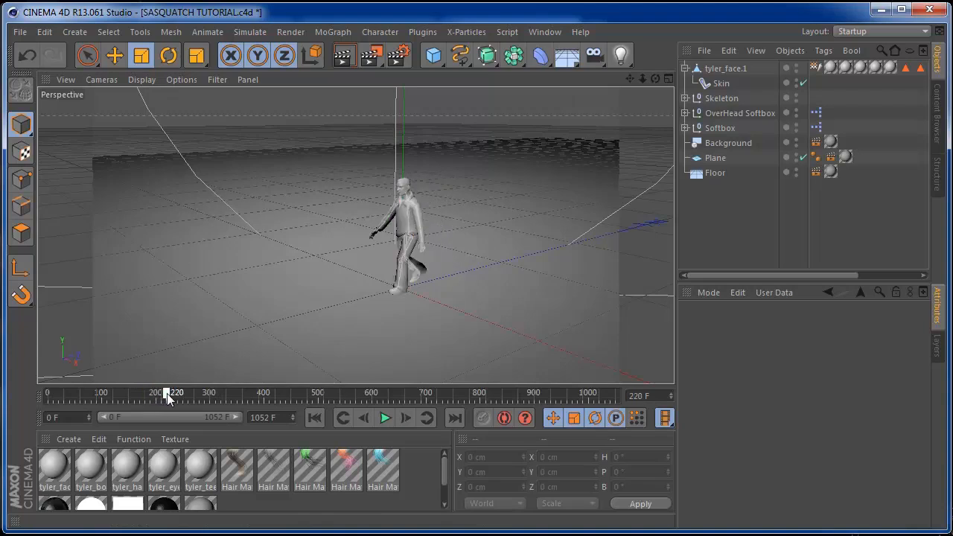
pyautogui.moveTo(168, 400); pyautogui.dragTo(170, 400)
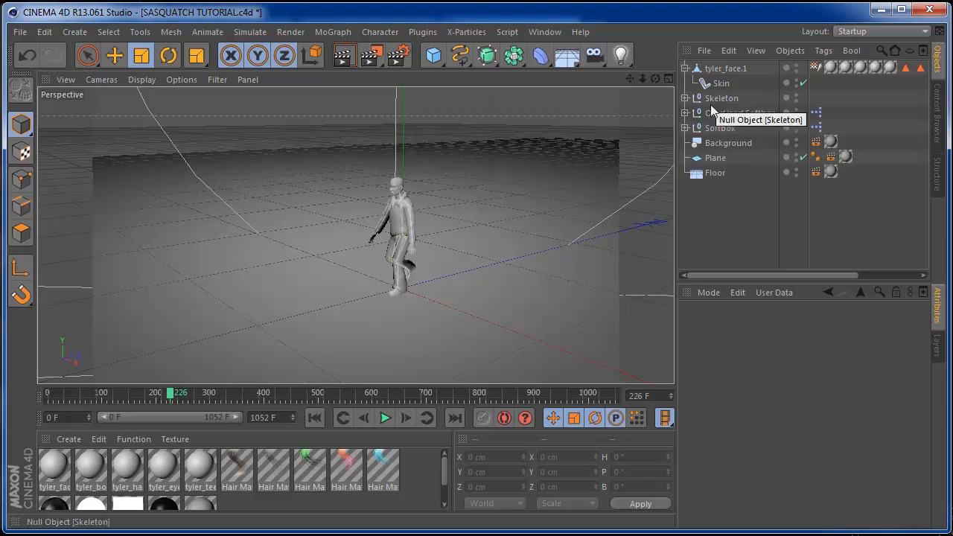
pyautogui.moveTo(170, 398); pyautogui.dragTo(164, 398)
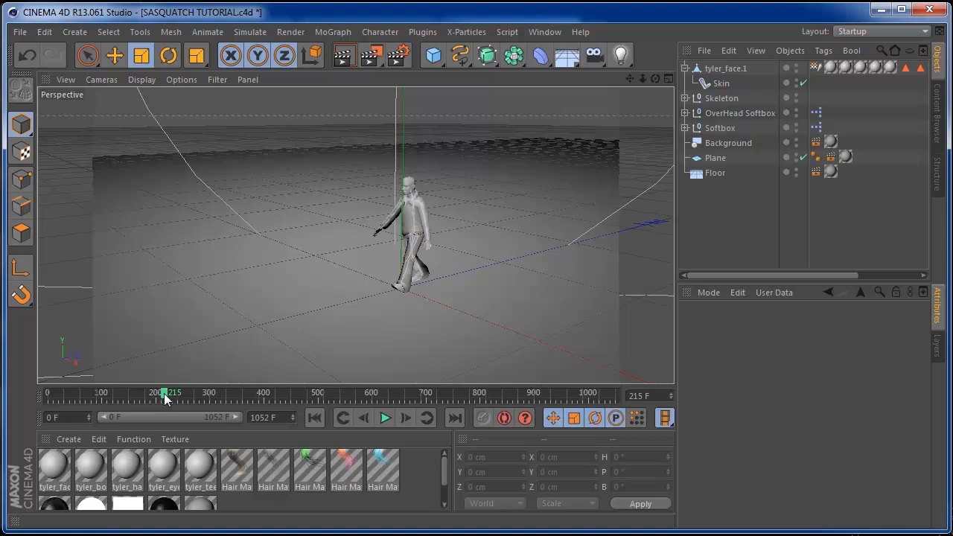
pyautogui.moveTo(165, 398); pyautogui.dragTo(45, 395)
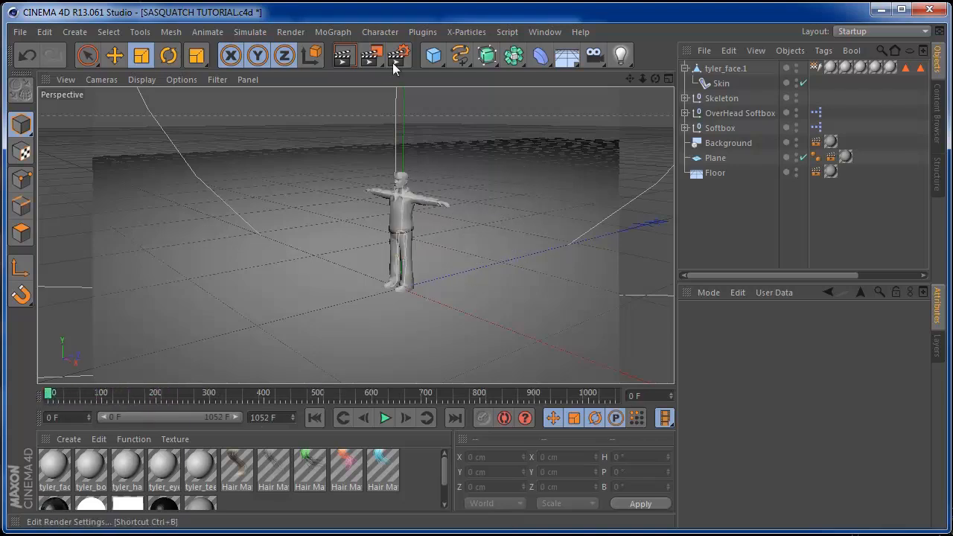
# Select the Skeleton with all its child joints, plus the Skin and the tyler_face.1 mesh
pyautogui.click(427, 32)
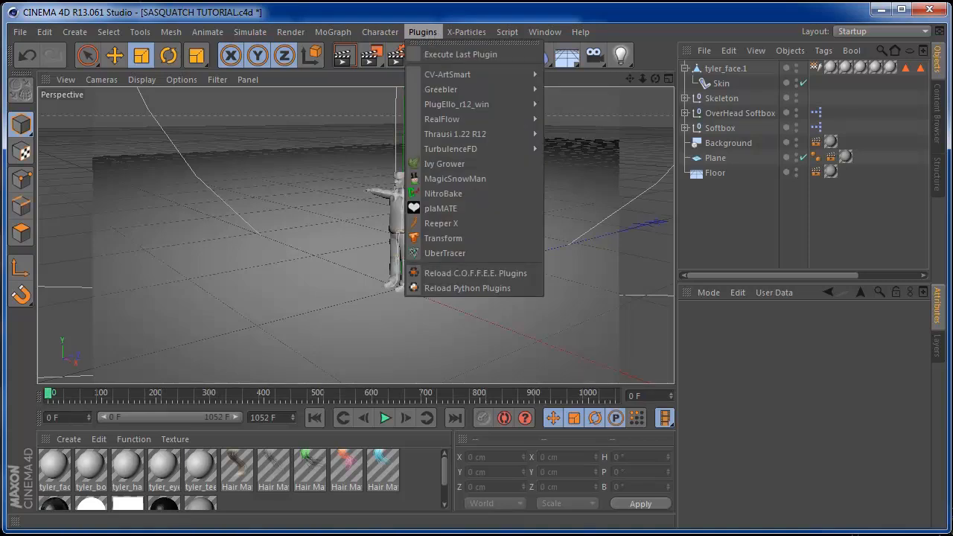
pyautogui.click(479, 9)
pyautogui.click(728, 98)
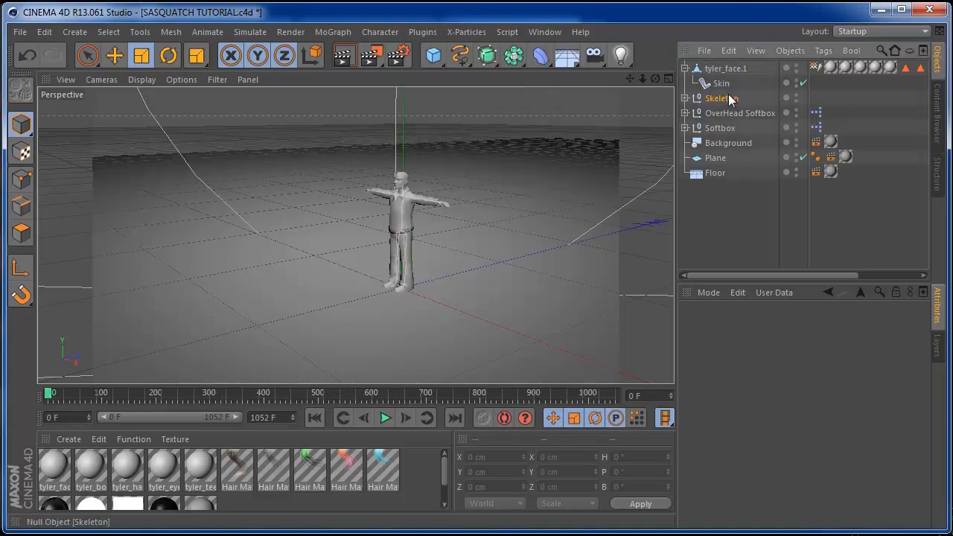
pyautogui.rightClick(730, 102)
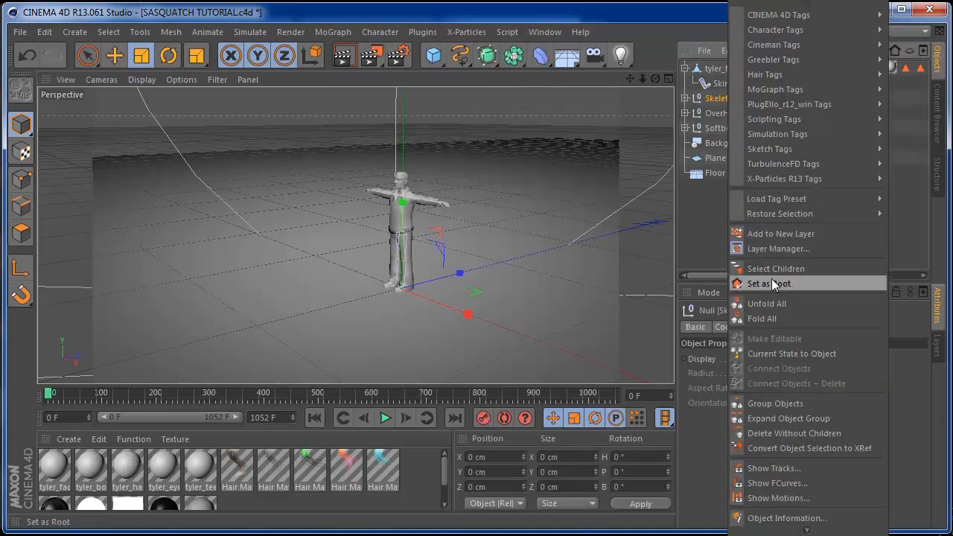
pyautogui.click(734, 282)
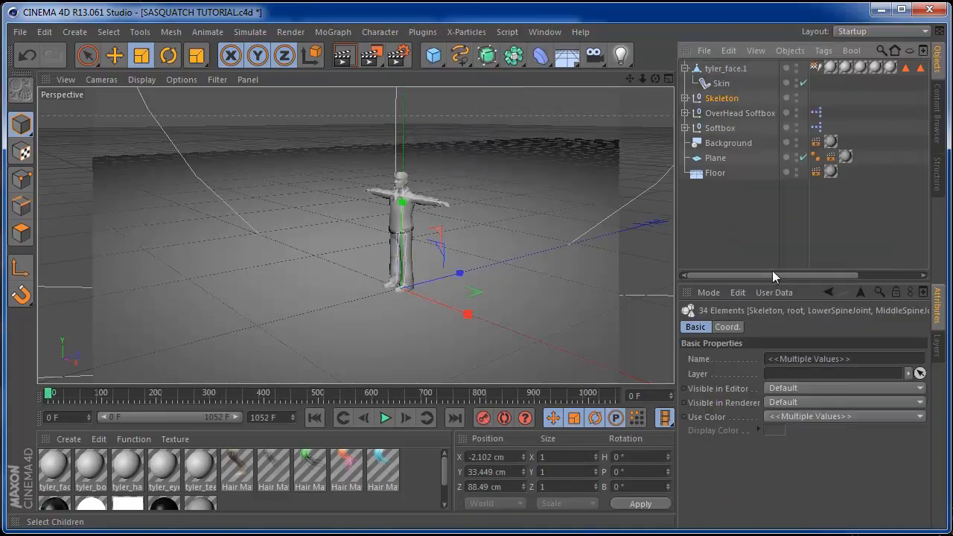
pyautogui.keyDown('ctrl'); pyautogui.click(720, 83); pyautogui.keyUp('ctrl')
pyautogui.keyDown('ctrl'); pyautogui.click(717, 69); pyautogui.keyUp('ctrl')
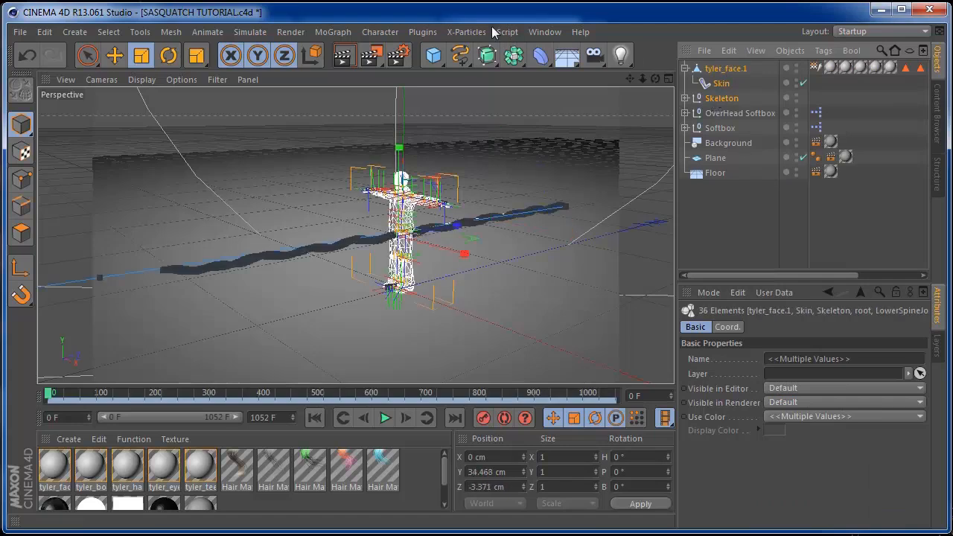
# Run plaMATE to bake the walk into a new tyler_face.1_PLA object
pyautogui.click(423, 32)
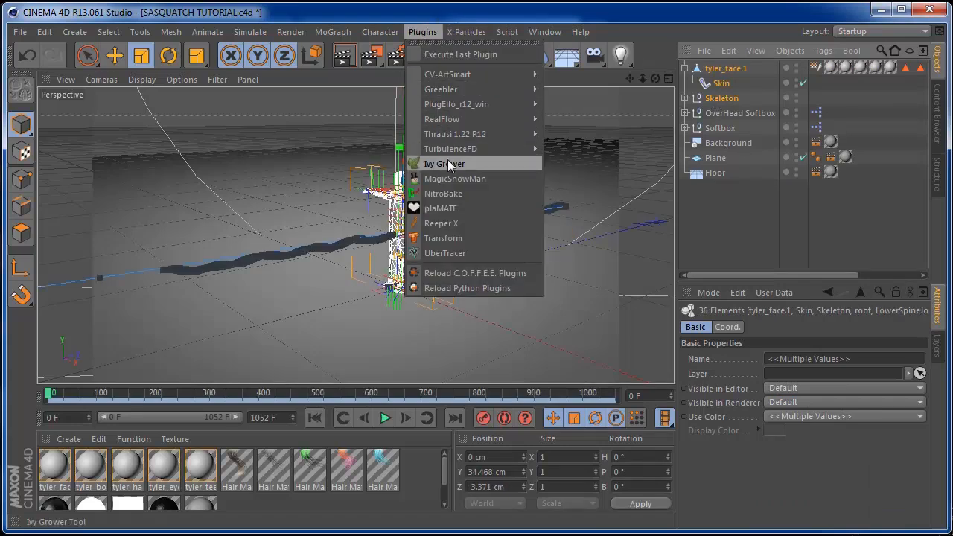
pyautogui.click(441, 209)
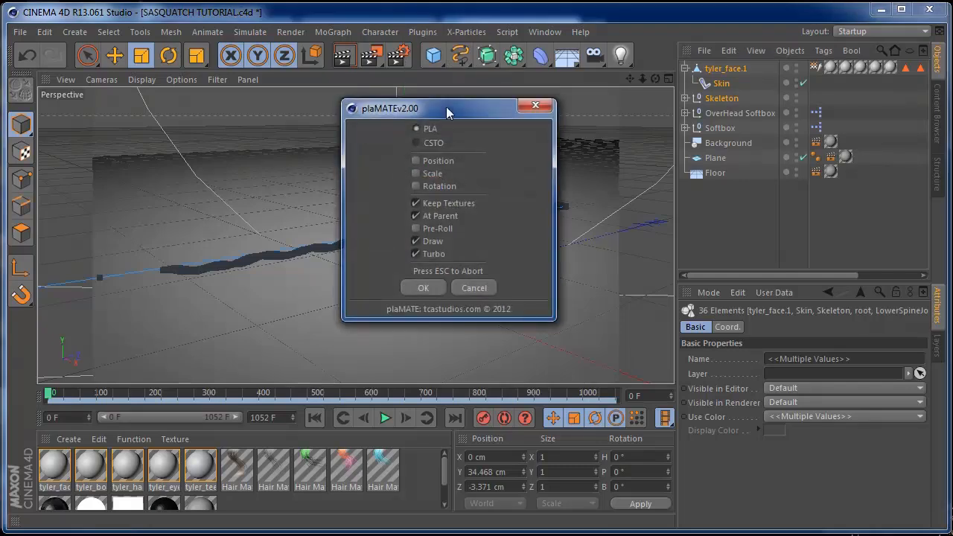
pyautogui.moveTo(446, 112); pyautogui.dragTo(700, 175)
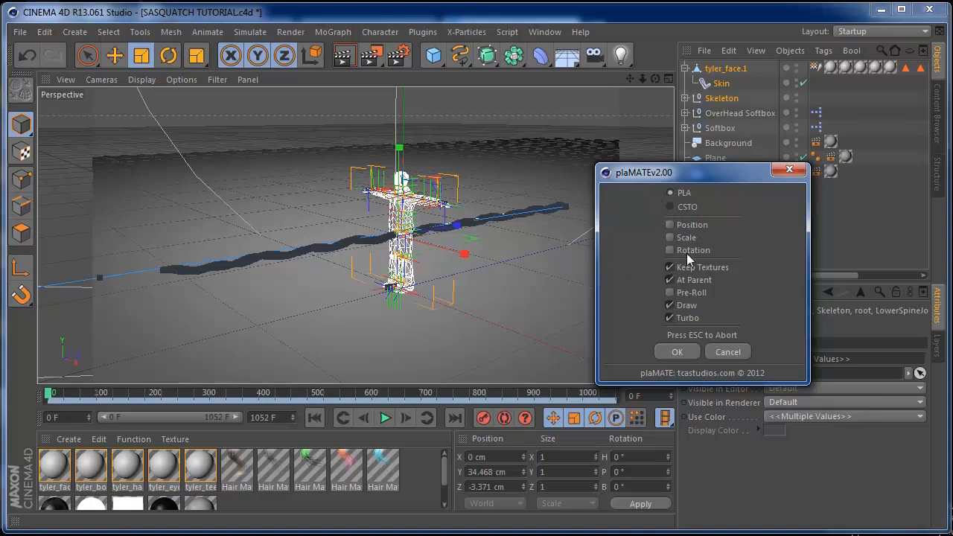
pyautogui.click(676, 351)
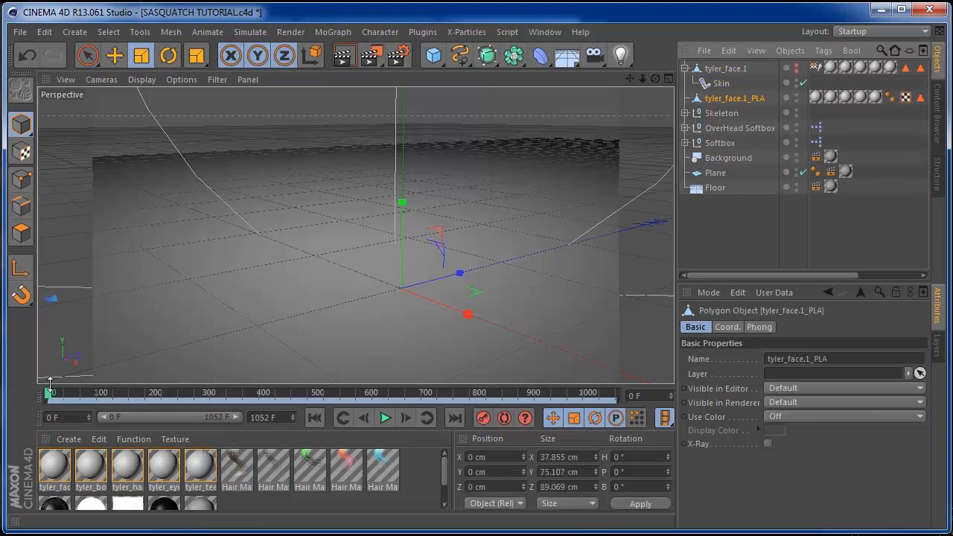
# Delete the original tyler_face.1 mesh, its Skin and the Skeleton
pyautogui.moveTo(50, 396); pyautogui.dragTo(297, 371)
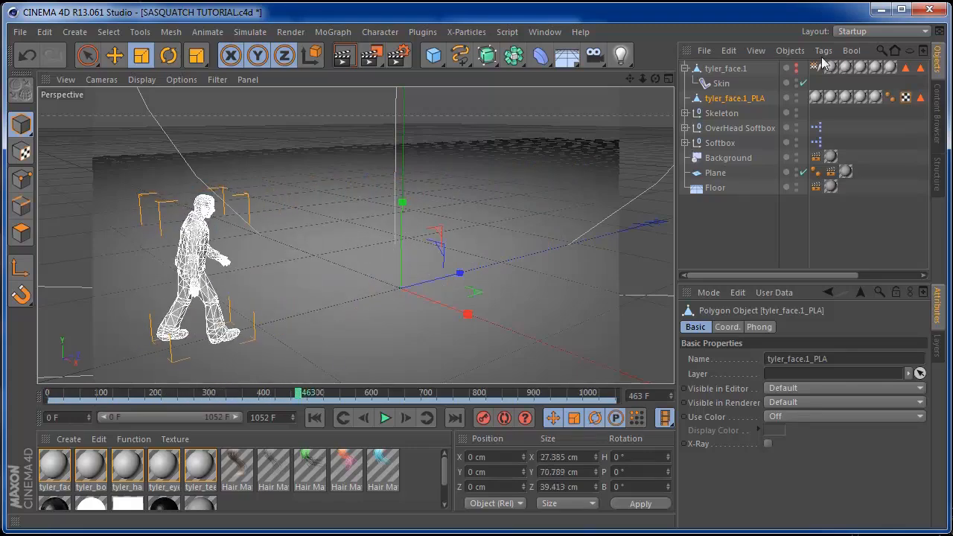
pyautogui.click(751, 67)
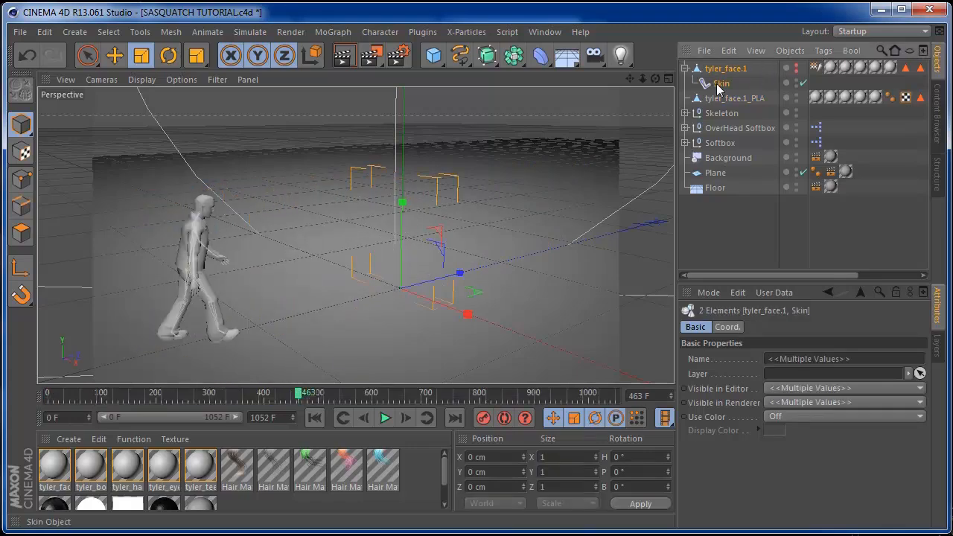
pyautogui.press('Delete')
pyautogui.click(719, 84)
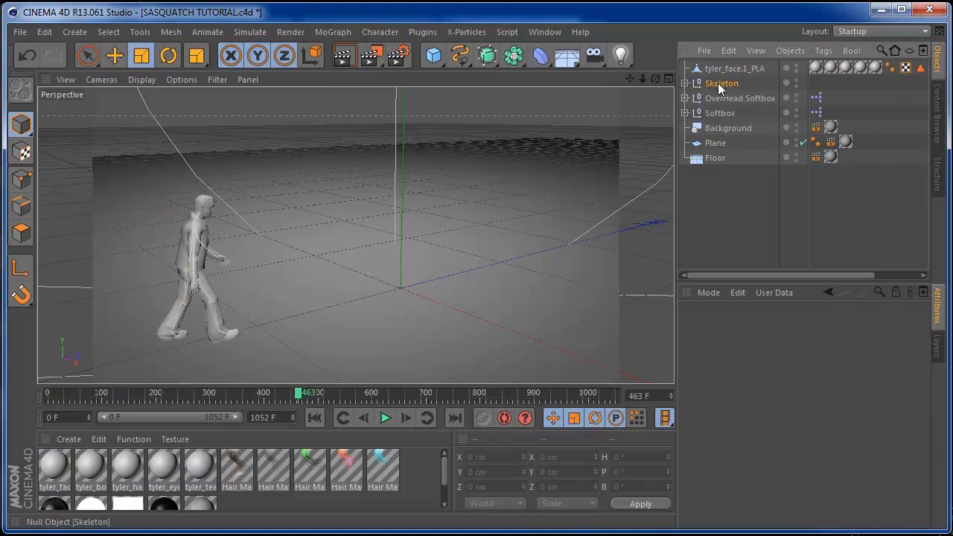
pyautogui.press('Delete')
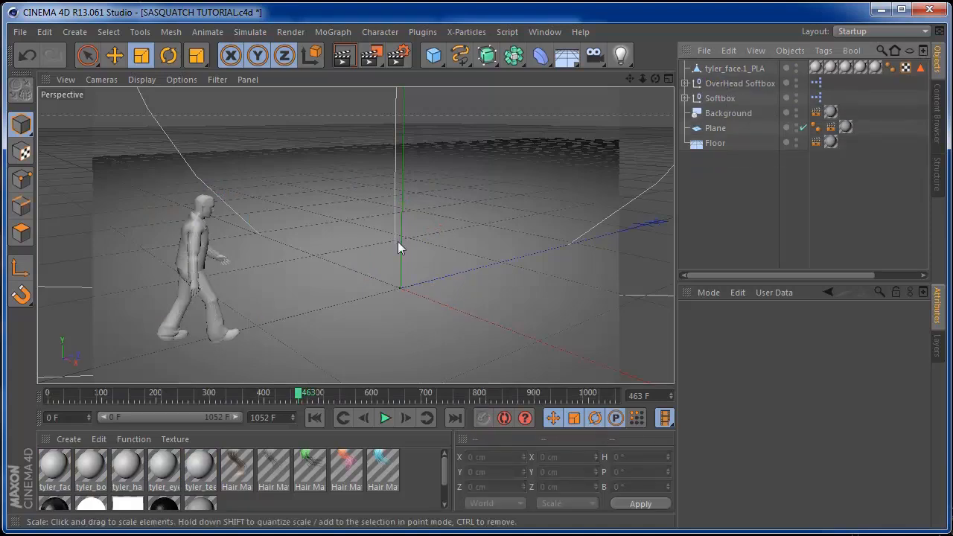
# Scrub and orbit to check the baked tyler_face.1_PLA walk, then return to frame 0
pyautogui.moveTo(298, 392); pyautogui.dragTo(165, 396)
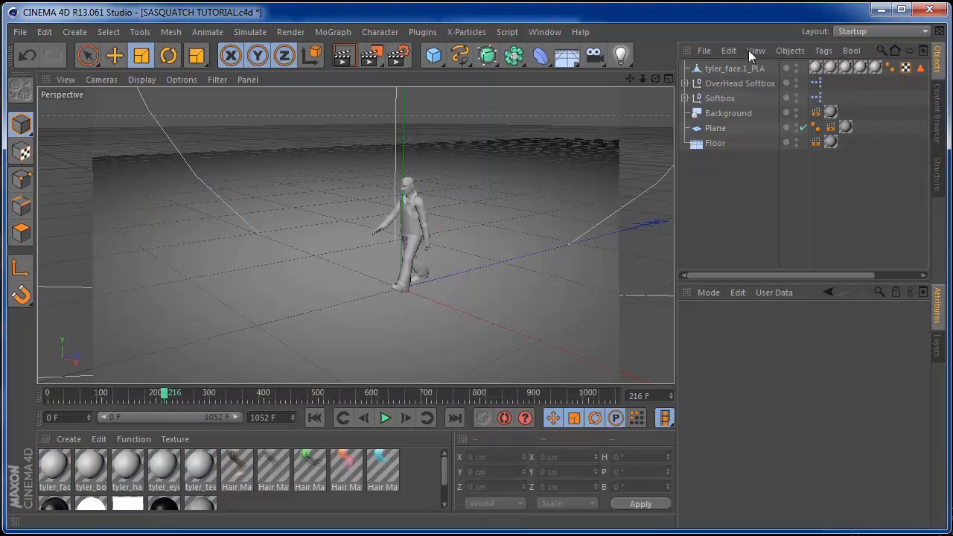
pyautogui.click(730, 68)
pyautogui.moveTo(168, 396); pyautogui.dragTo(360, 395)
pyautogui.moveTo(654, 78); pyautogui.dragTo(548, 71)
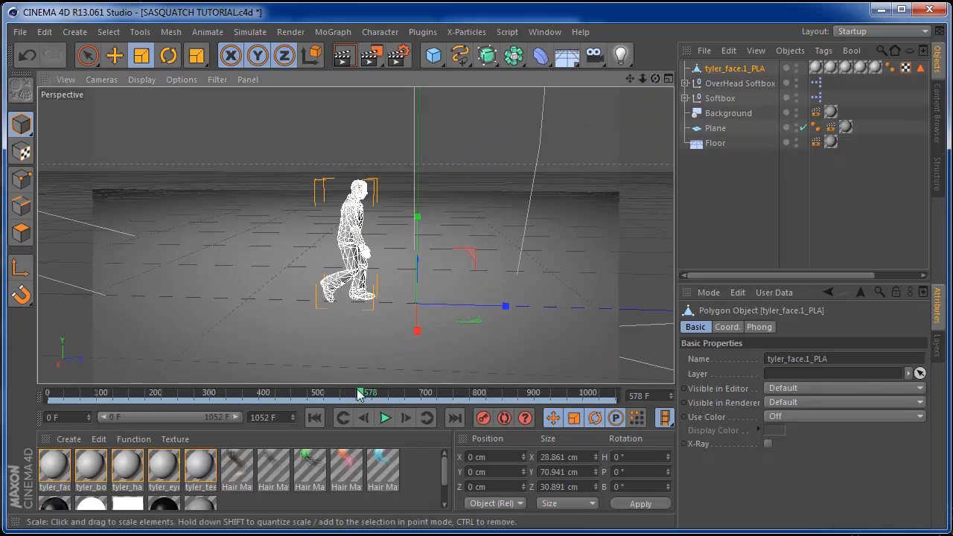
pyautogui.moveTo(262, 396); pyautogui.dragTo(138, 378)
pyautogui.moveTo(645, 78); pyautogui.dragTo(674, 62)
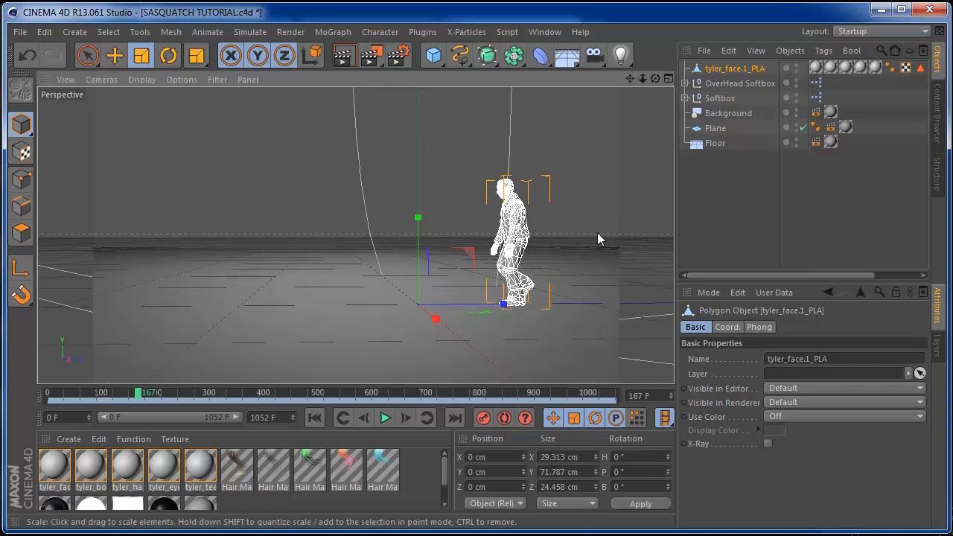
pyautogui.moveTo(132, 398)
pyautogui.mouseDown()
pyautogui.moveTo(112, 395)
pyautogui.moveTo(174, 395)
pyautogui.moveTo(84, 395)
pyautogui.moveTo(457, 398)
pyautogui.moveTo(188, 397)
pyautogui.moveTo(116, 383)
pyautogui.moveTo(64, 397)
pyautogui.mouseUp()
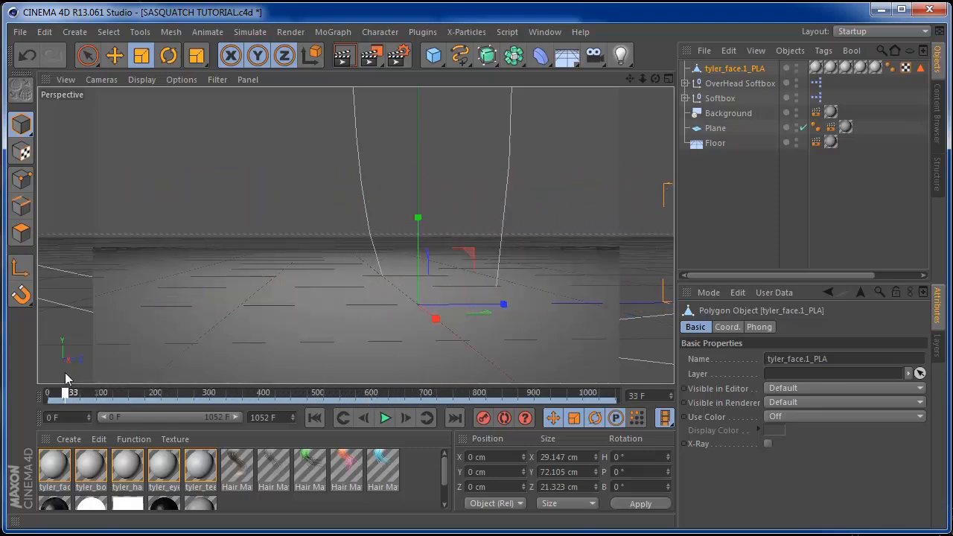
pyautogui.moveTo(642, 77); pyautogui.dragTo(516, 257)
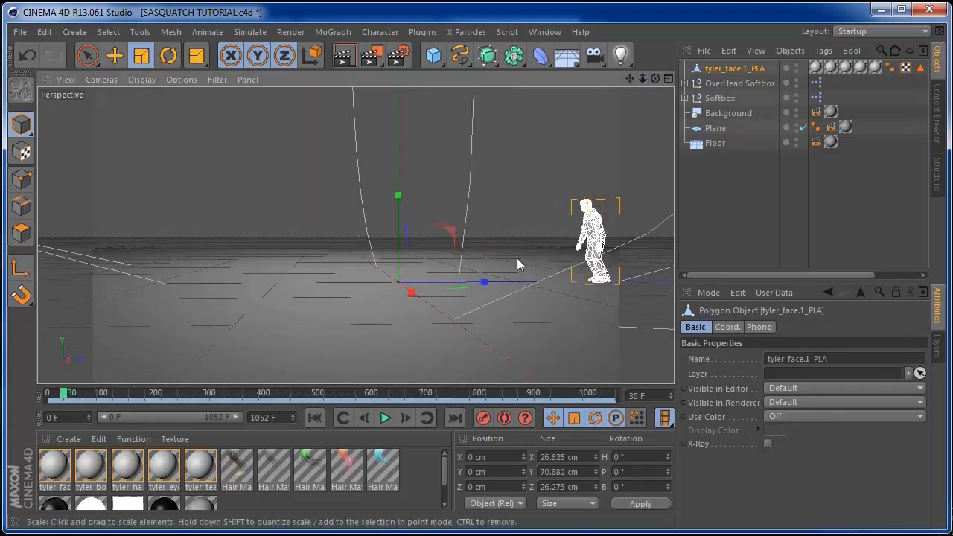
pyautogui.click(314, 417)
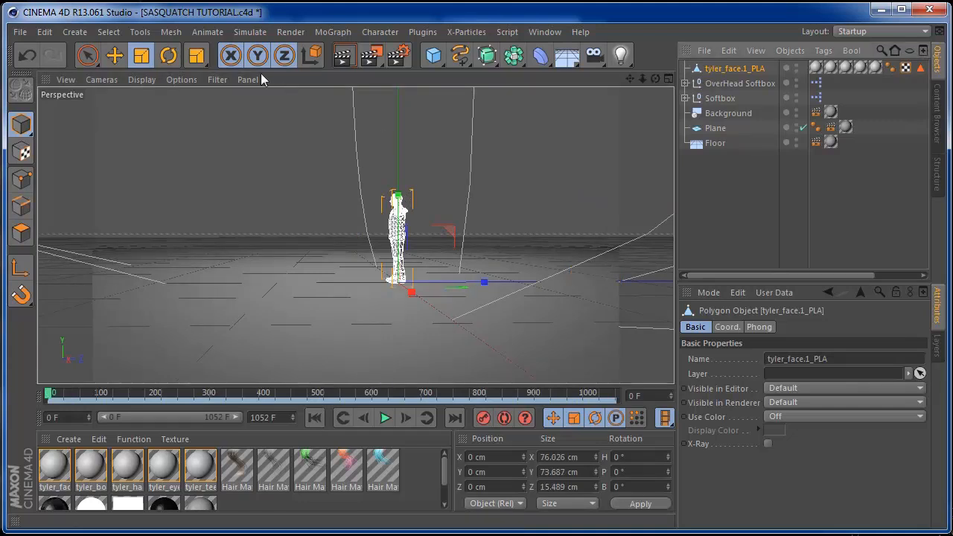
# Add Hair to tyler_face.1_PLA and shorten the guide length to 27 cm
pyautogui.click(207, 31)
pyautogui.moveTo(246, 33)
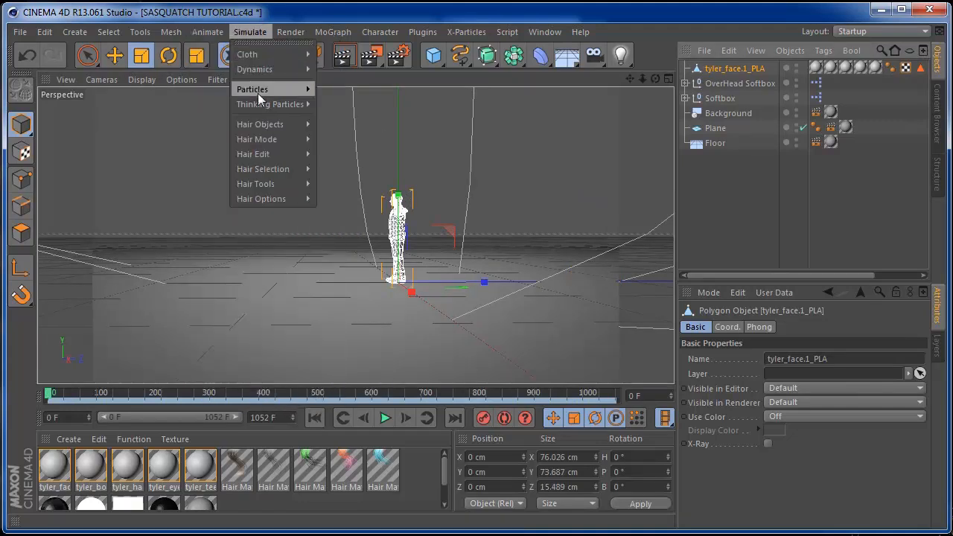
pyautogui.moveTo(262, 122)
pyautogui.click(347, 129)
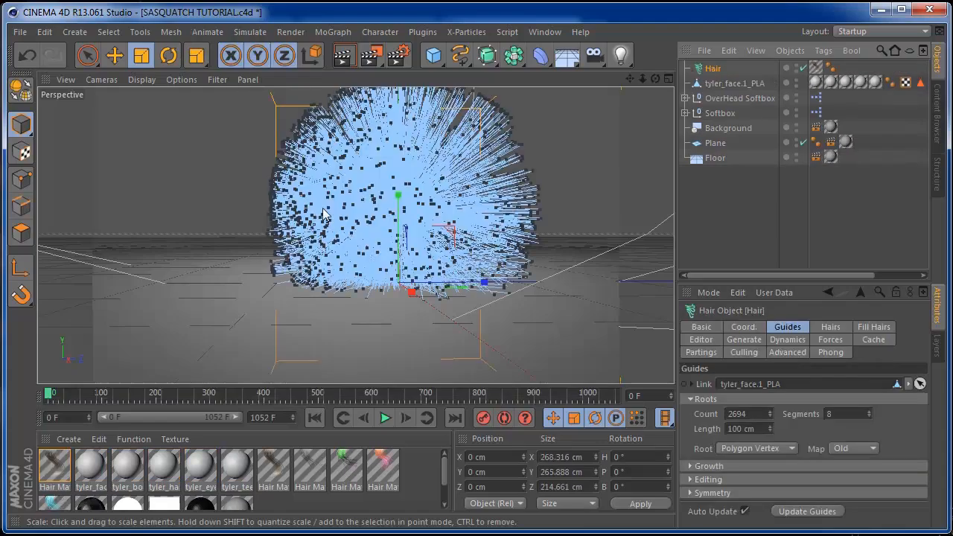
pyautogui.moveTo(652, 78)
pyautogui.mouseDown()
pyautogui.moveTo(594, 74)
pyautogui.moveTo(531, 87)
pyautogui.moveTo(650, 85)
pyautogui.mouseUp()
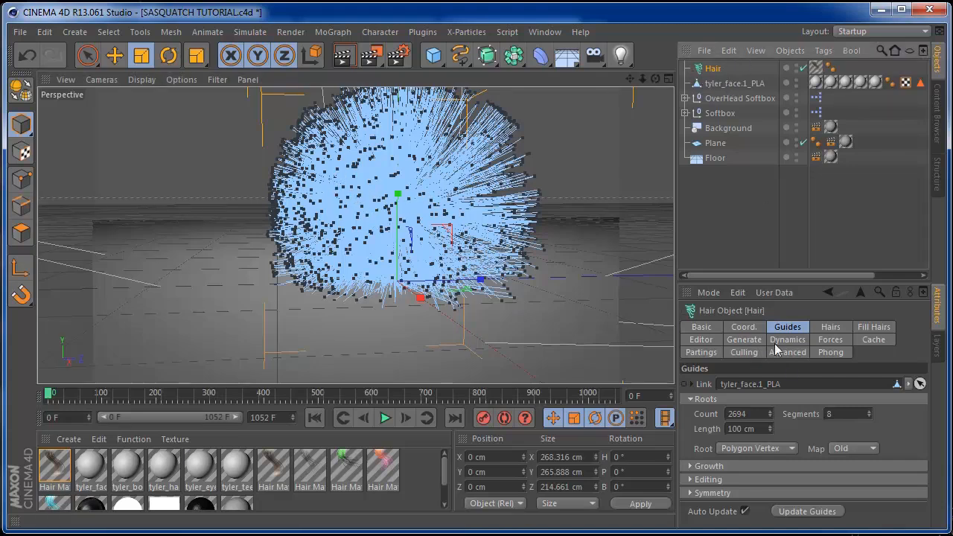
pyautogui.moveTo(769, 434); pyautogui.dragTo(774, 487)
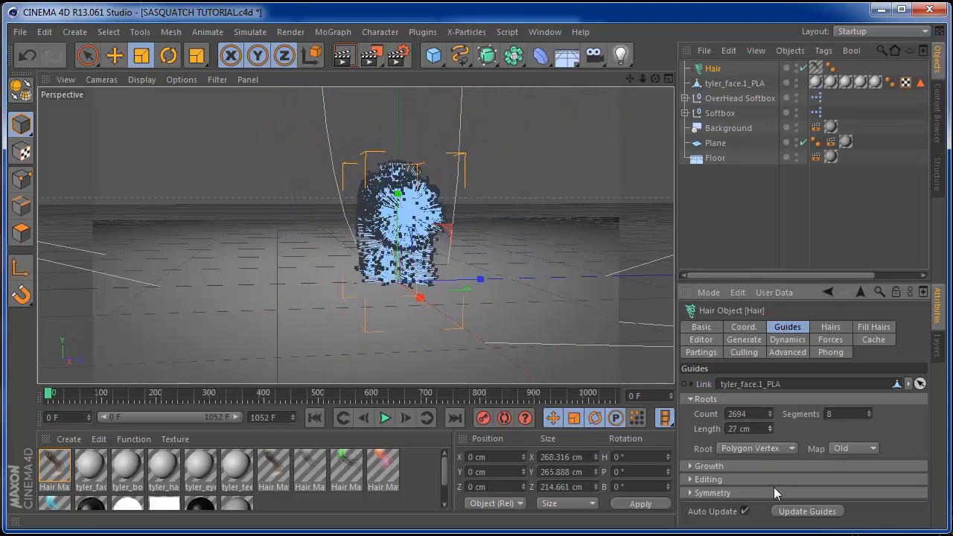
# Play the walk, stop at frame 184, and render a preview frame
pyautogui.click(384, 418)
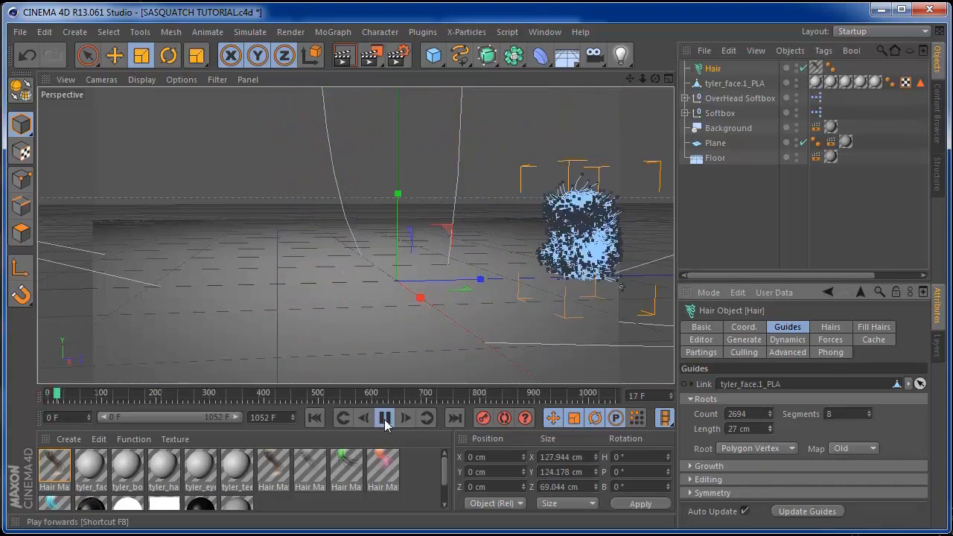
pyautogui.moveTo(630, 79); pyautogui.dragTo(537, 68)
pyautogui.moveTo(653, 78); pyautogui.dragTo(618, 76)
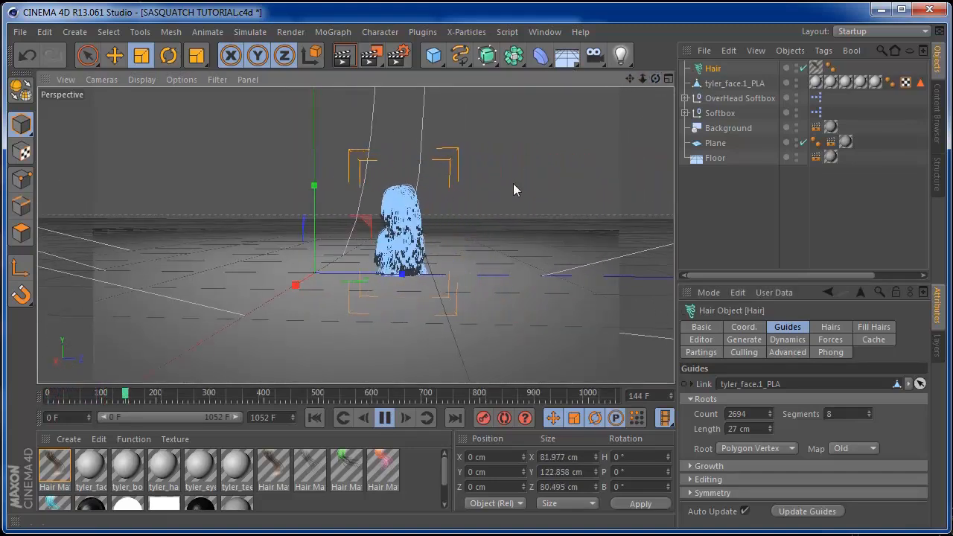
pyautogui.click(381, 417)
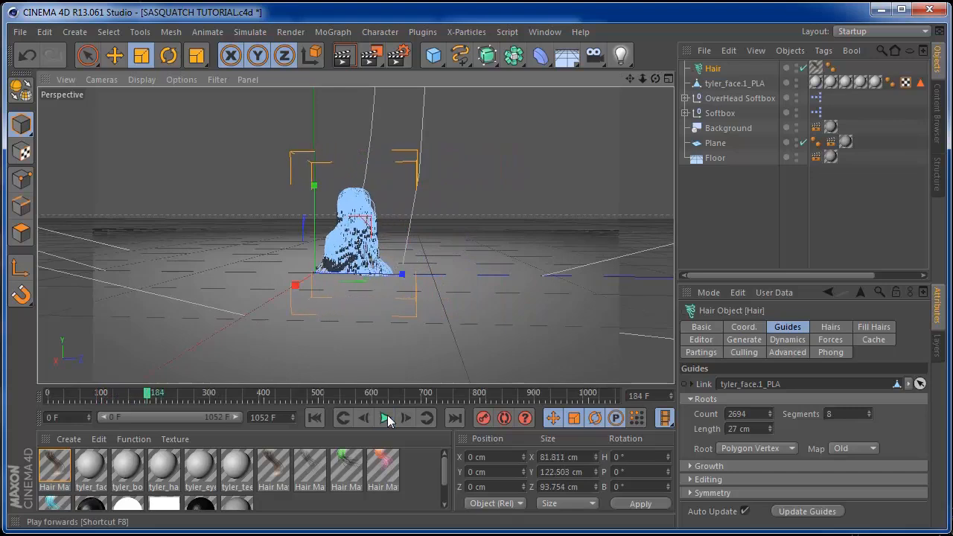
pyautogui.click(343, 60)
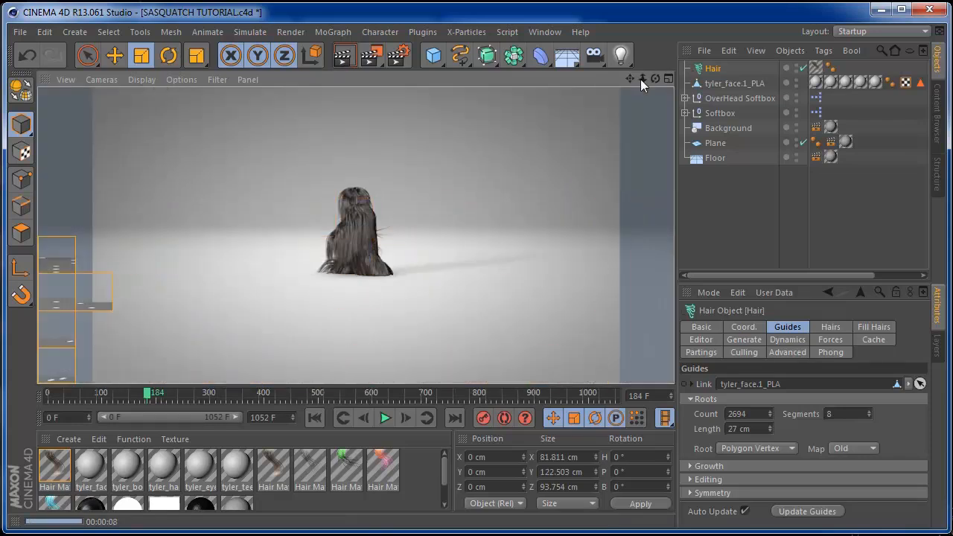
# Set the hair guide length to 13 cm and hide the face mesh in the viewport
pyautogui.moveTo(642, 78); pyautogui.dragTo(694, 85)
pyautogui.moveTo(630, 78); pyautogui.dragTo(674, 79)
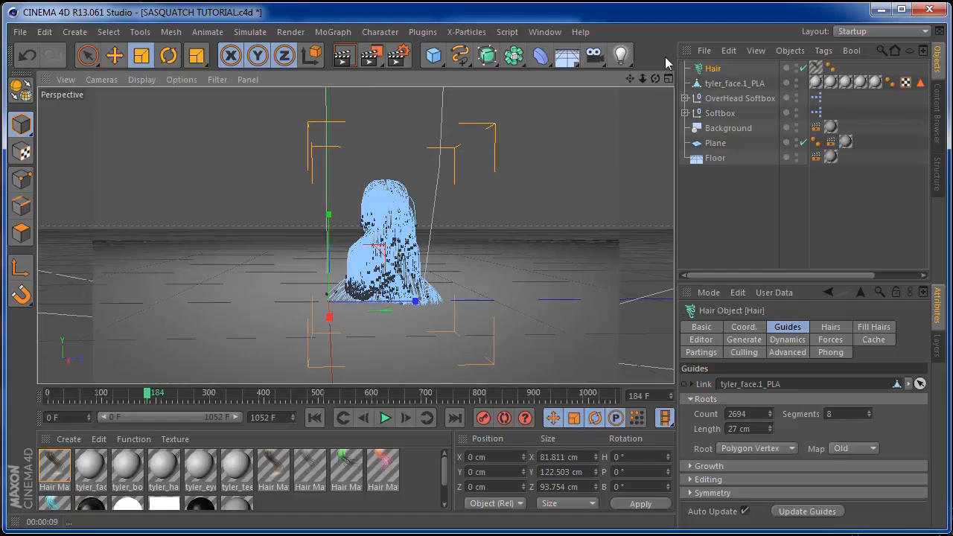
pyautogui.moveTo(653, 80); pyautogui.dragTo(650, 72)
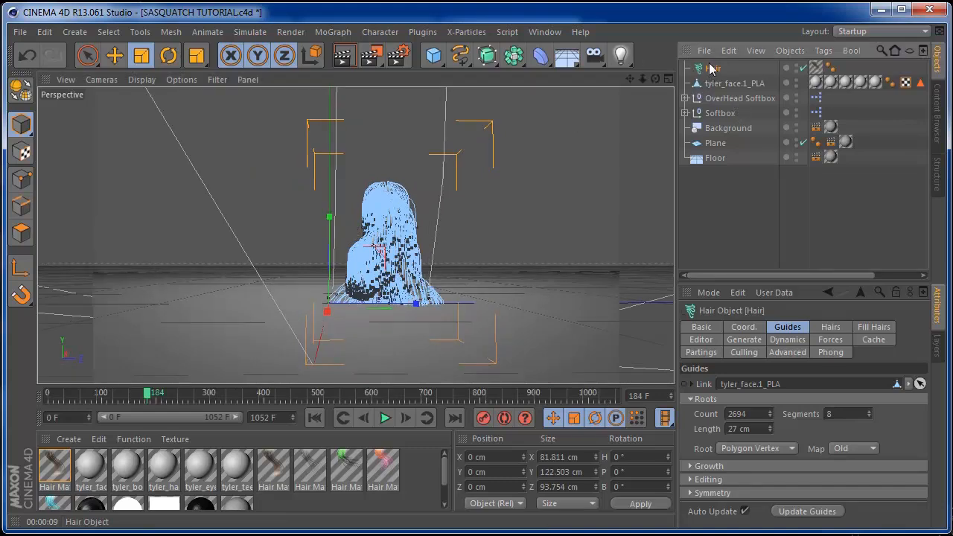
pyautogui.moveTo(768, 429); pyautogui.dragTo(769, 443)
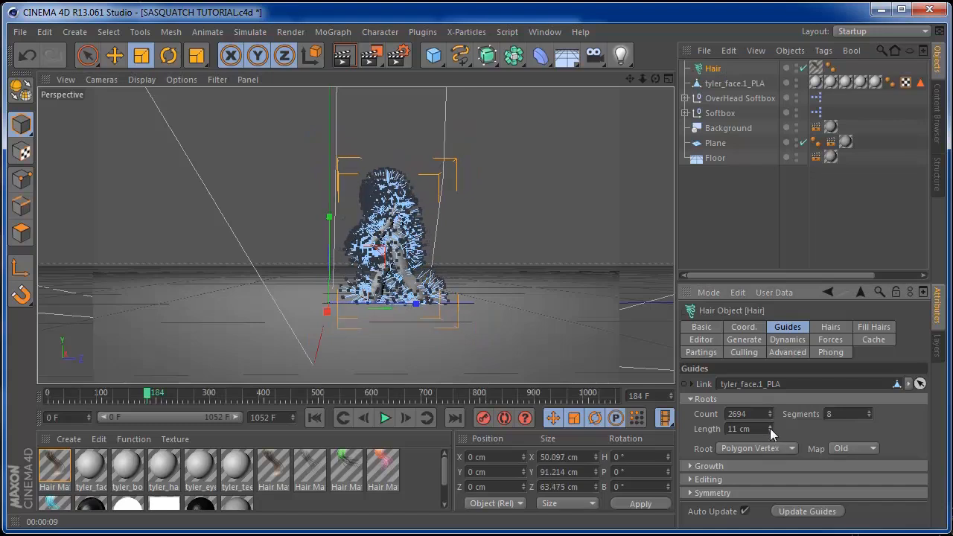
pyautogui.click(769, 426)
pyautogui.click(769, 426)
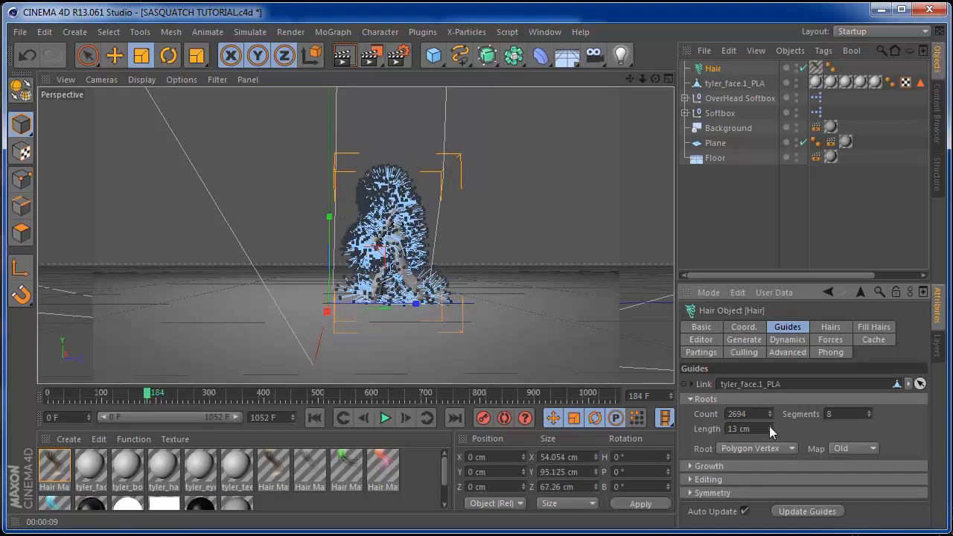
pyautogui.click(795, 80)
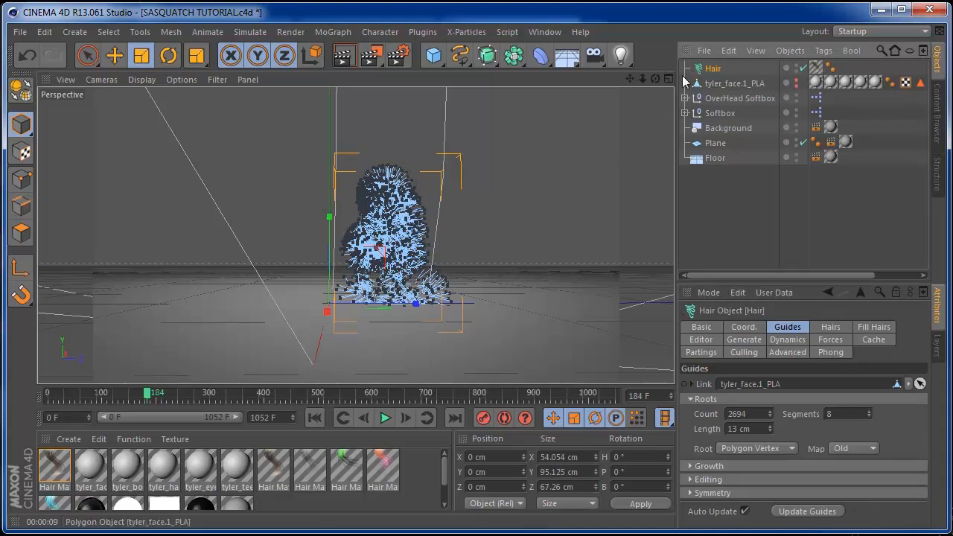
# Replay the walk from frame 0, stop at frame 126, and review the test render
pyautogui.click(315, 417)
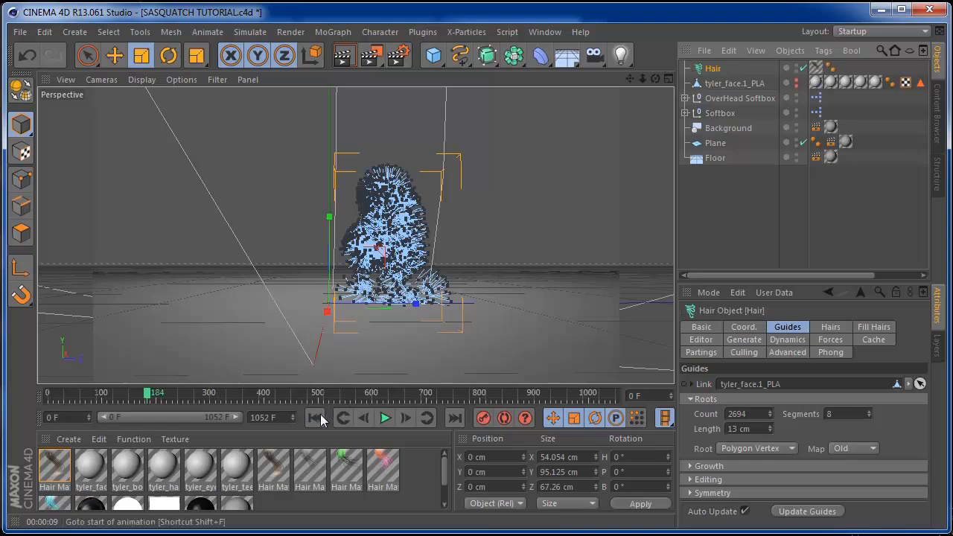
pyautogui.click(385, 418)
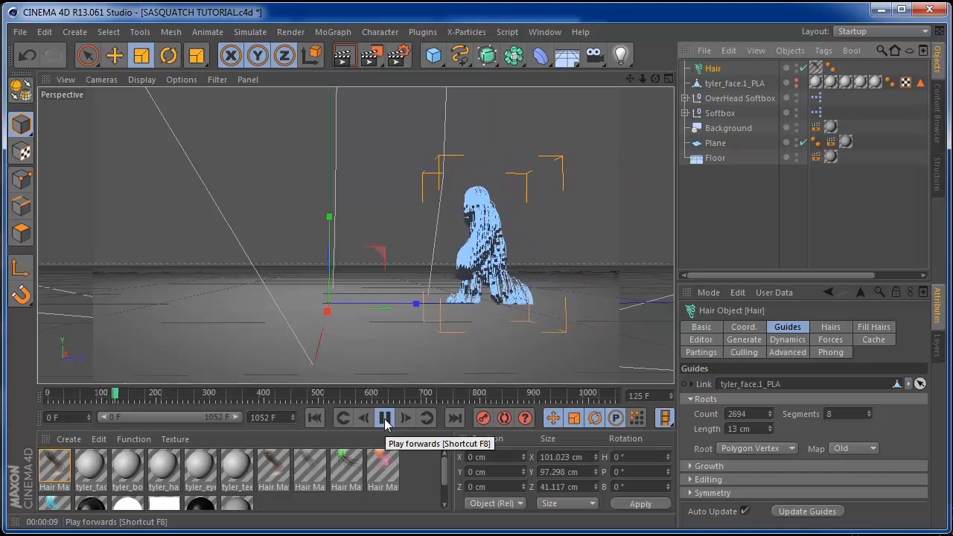
pyautogui.click(385, 417)
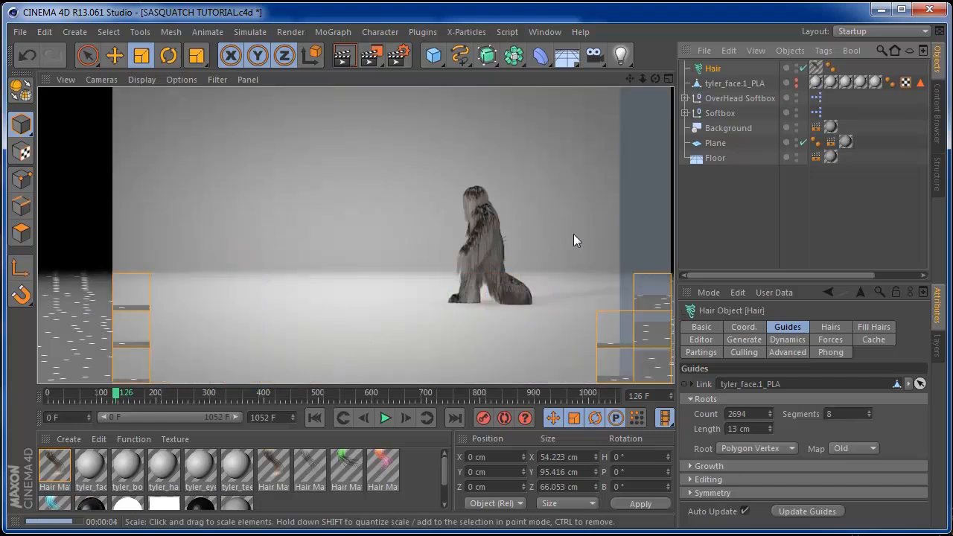
pyautogui.click(655, 80)
pyautogui.moveTo(653, 80); pyautogui.dragTo(616, 83)
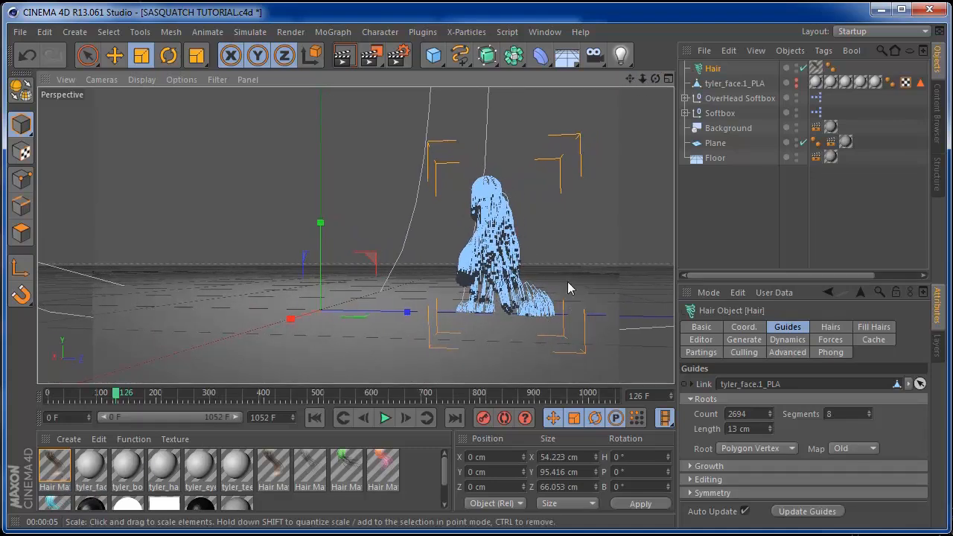
# In Hair Mat, enable Frizz at 40% and Kink at 5%, then close the Material Editor
pyautogui.doubleClick(56, 469)
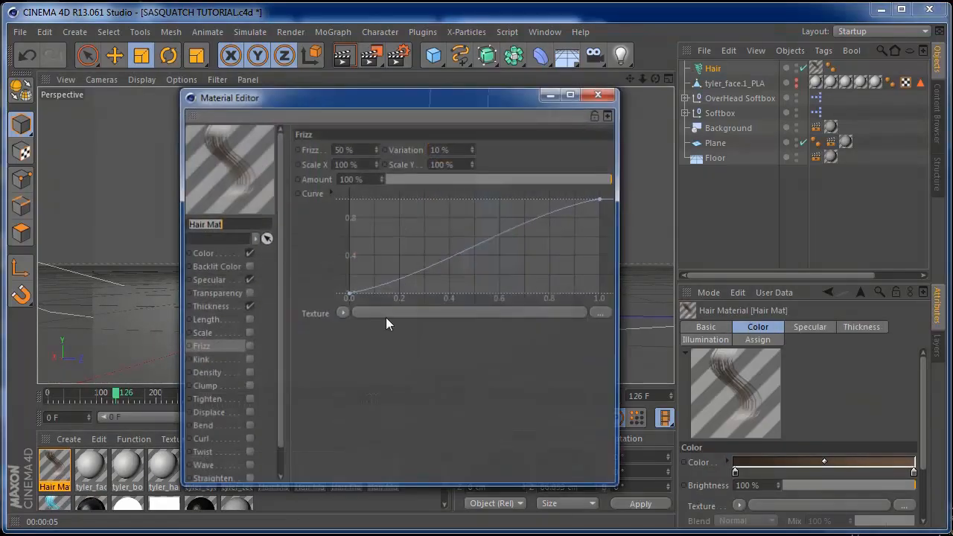
pyautogui.moveTo(340, 103); pyautogui.dragTo(164, 85)
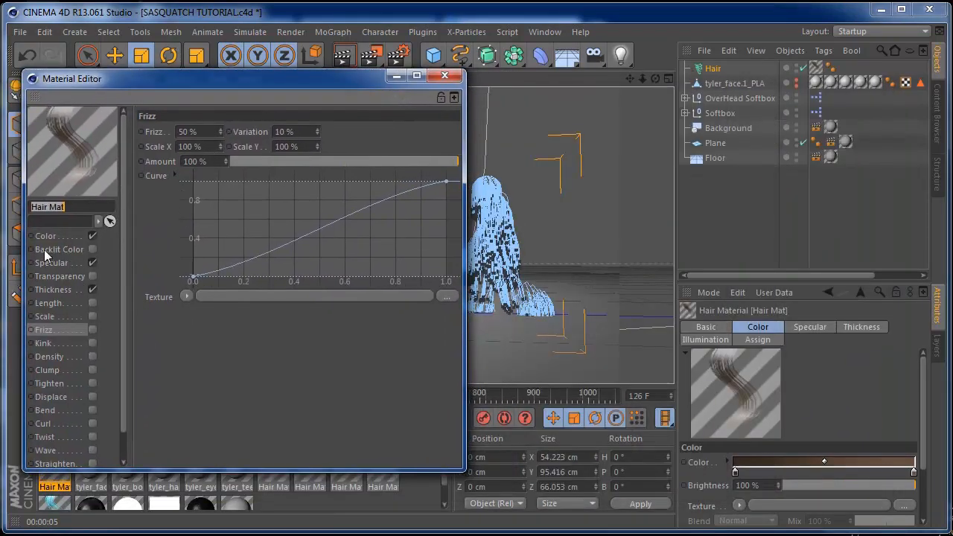
pyautogui.click(50, 330)
pyautogui.click(92, 330)
pyautogui.moveTo(221, 133); pyautogui.dragTo(216, 133)
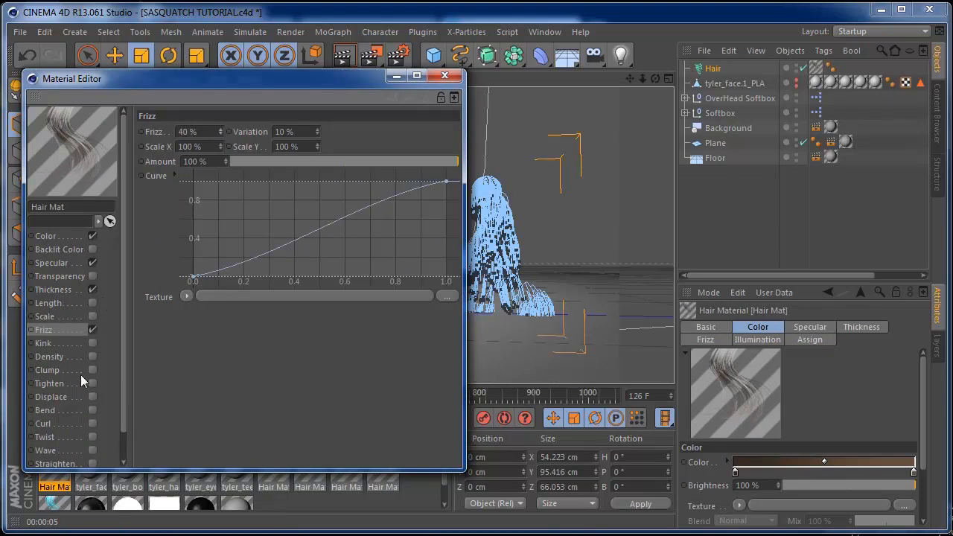
pyautogui.click(93, 343)
pyautogui.moveTo(222, 131)
pyautogui.mouseDown()
pyautogui.moveTo(221, 149)
pyautogui.moveTo(218, 138)
pyautogui.mouseUp()
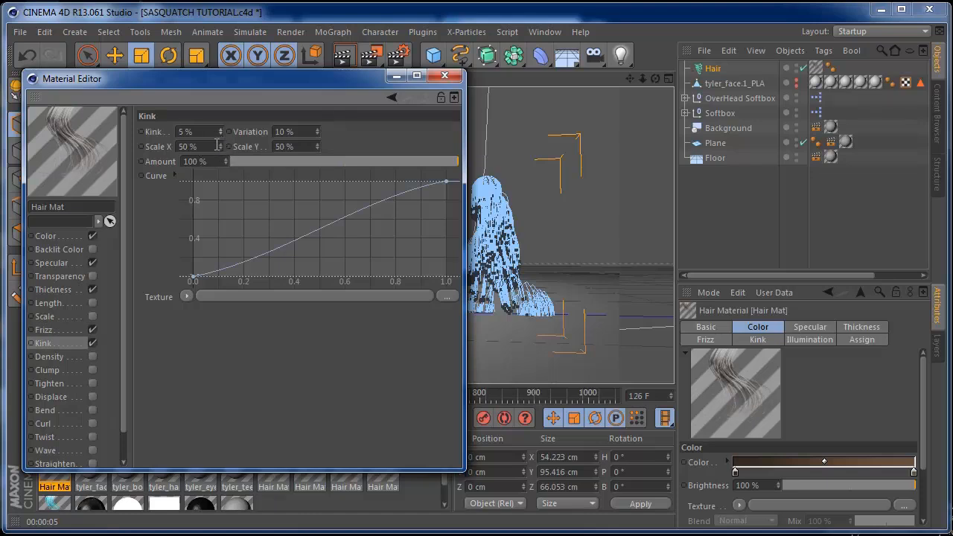
pyautogui.click(445, 76)
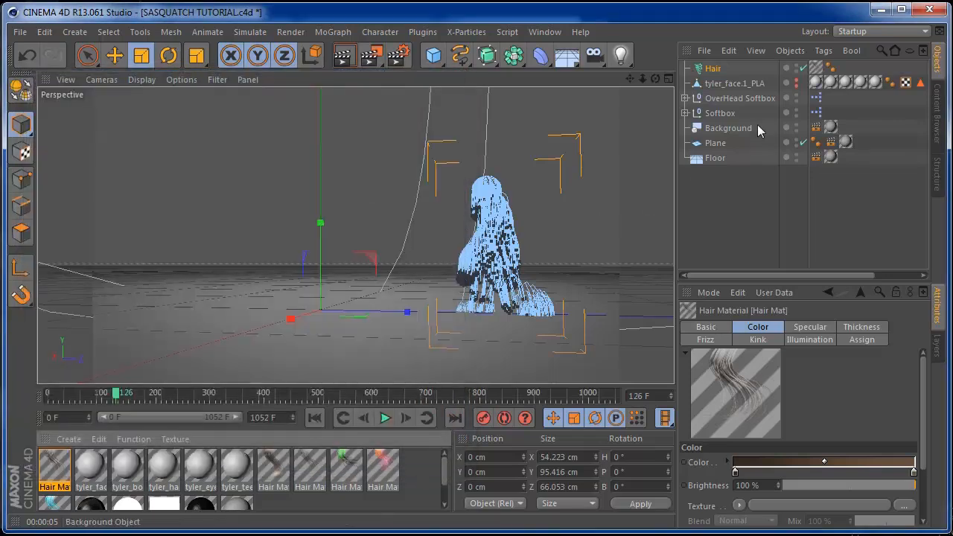
# Render a test frame, then region-render a box over the sasquatch's torso
pyautogui.click(342, 55)
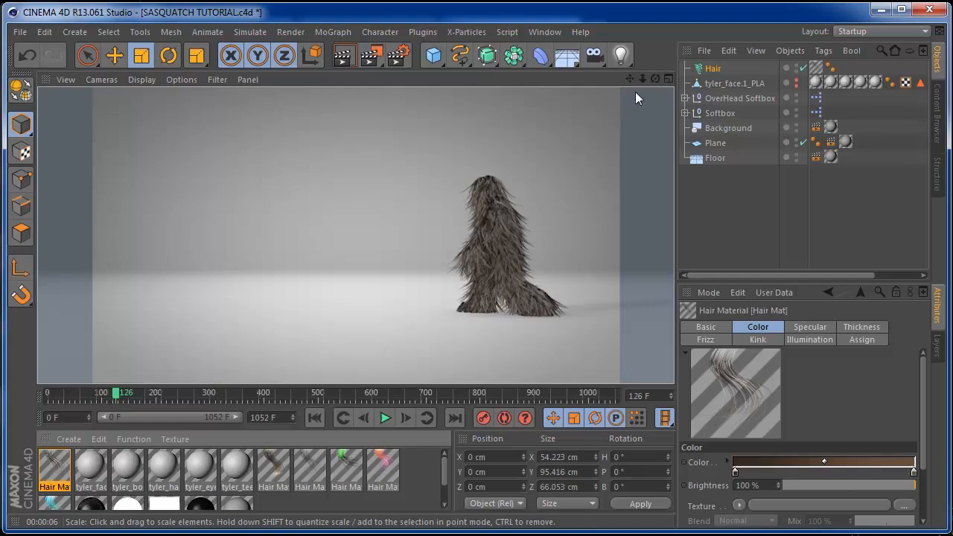
pyautogui.moveTo(655, 78)
pyautogui.mouseDown()
pyautogui.moveTo(622, 77)
pyautogui.moveTo(641, 77)
pyautogui.mouseUp()
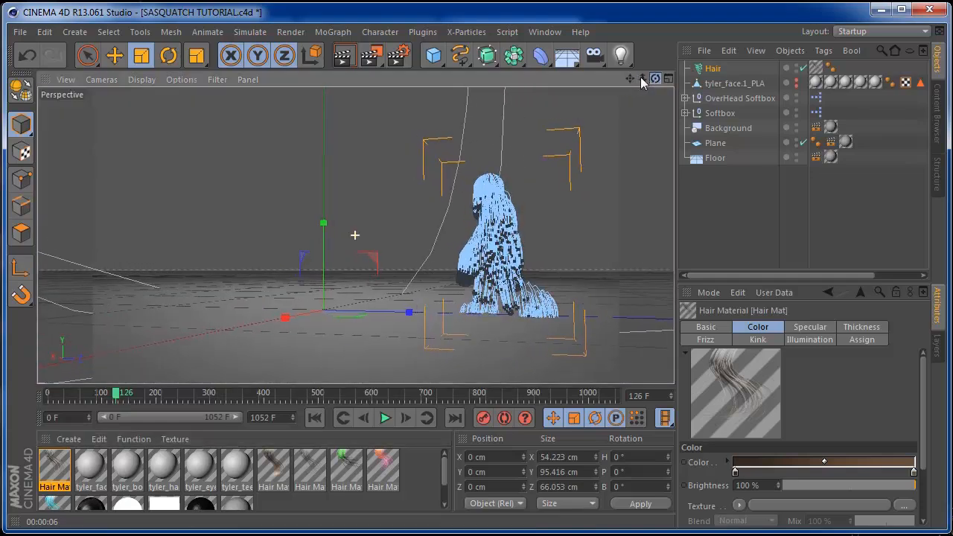
pyautogui.click(712, 68)
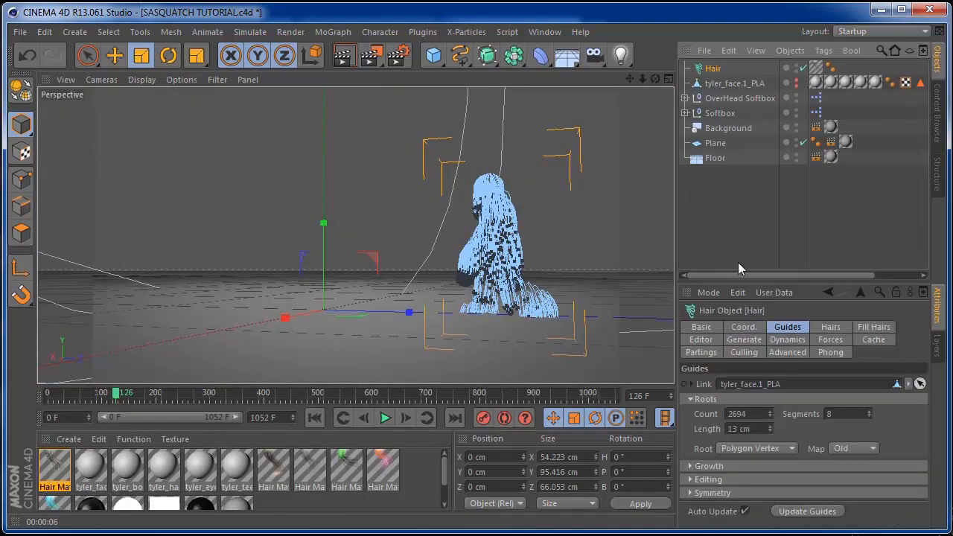
pyautogui.moveTo(643, 80)
pyautogui.mouseDown()
pyautogui.moveTo(667, 80)
pyautogui.moveTo(532, 71)
pyautogui.mouseUp()
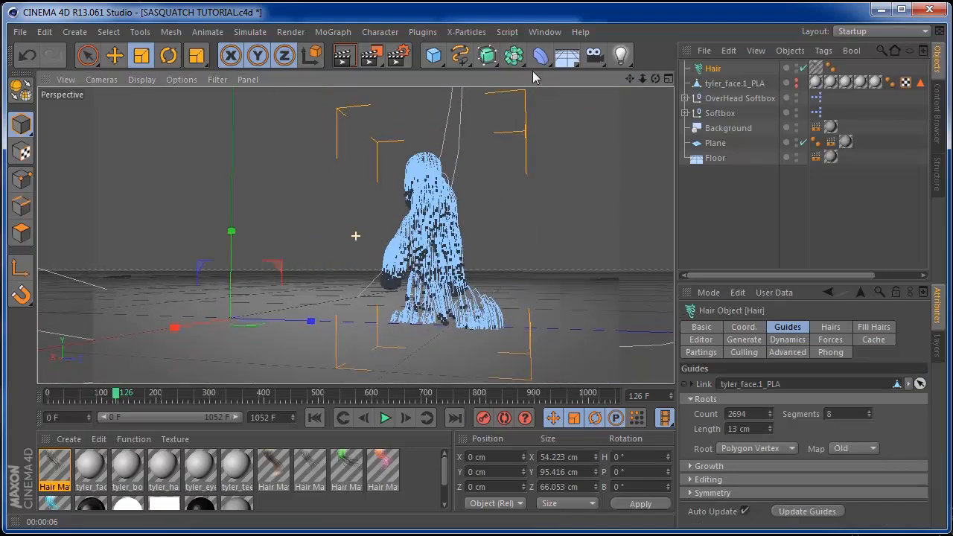
pyautogui.moveTo(372, 61); pyautogui.dragTo(432, 79)
pyautogui.moveTo(408, 184); pyautogui.dragTo(475, 268)
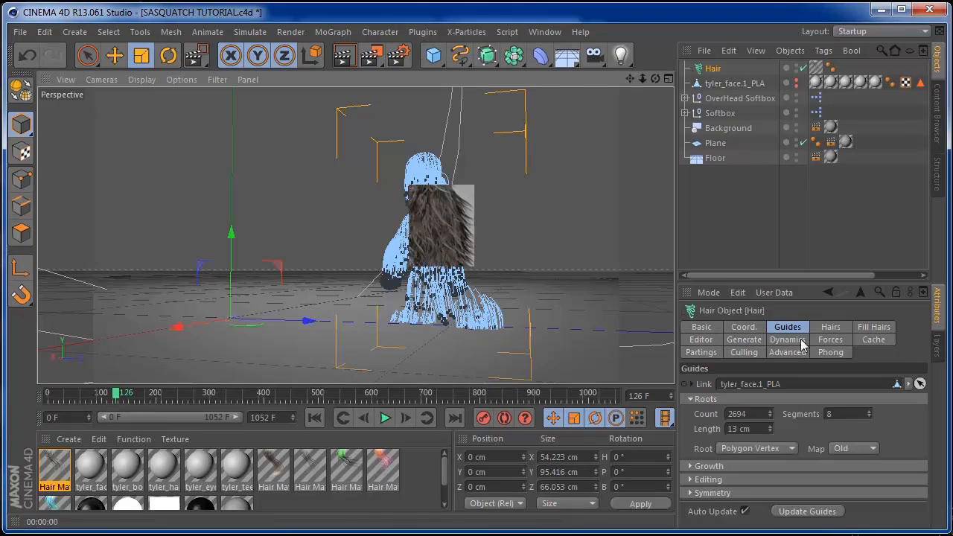
# Enable Fill Hairs on the Hair object with a count of 1500
pyautogui.click(830, 328)
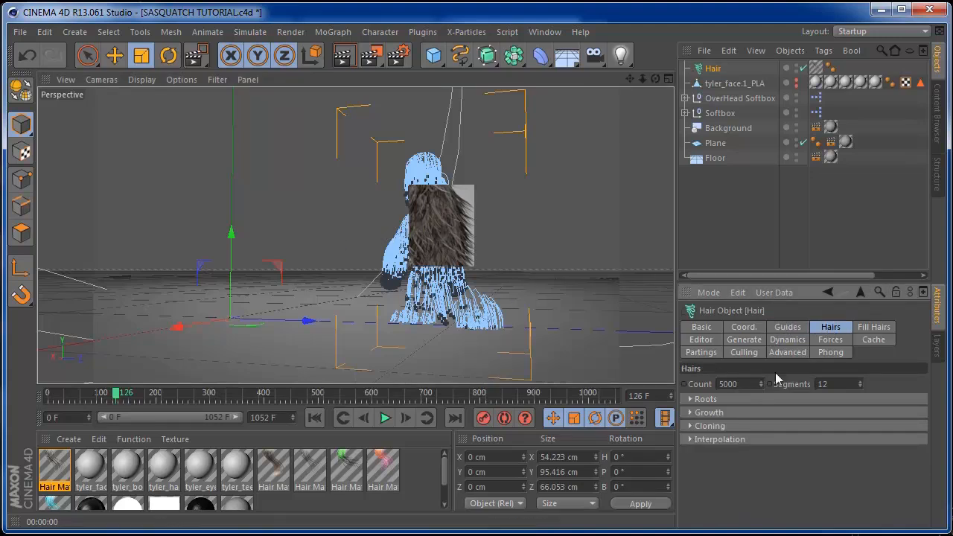
pyautogui.click(881, 328)
pyautogui.click(727, 384)
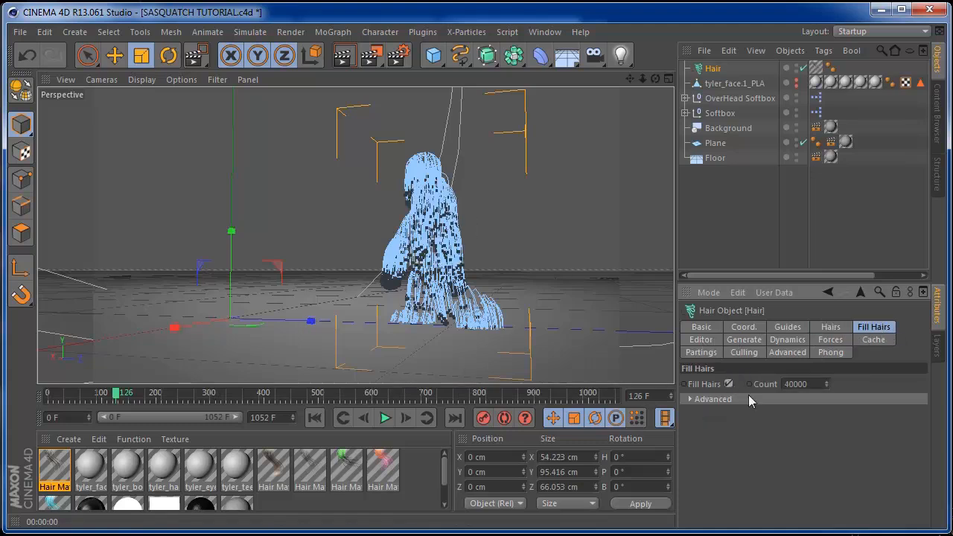
pyautogui.click(820, 384)
pyautogui.write('1500')
# Replay the walk from the start and render frame 96 to show the denser fur
pyautogui.click(314, 417)
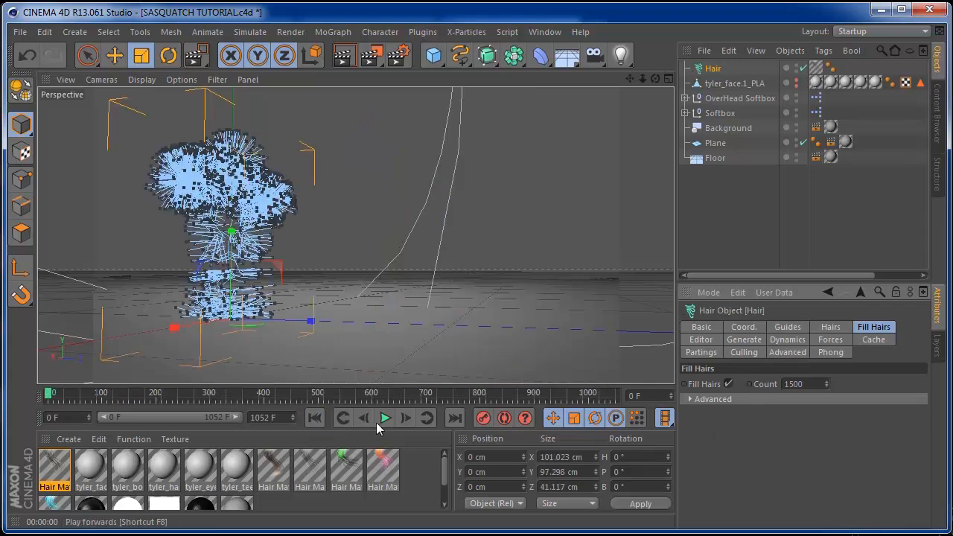
pyautogui.click(385, 418)
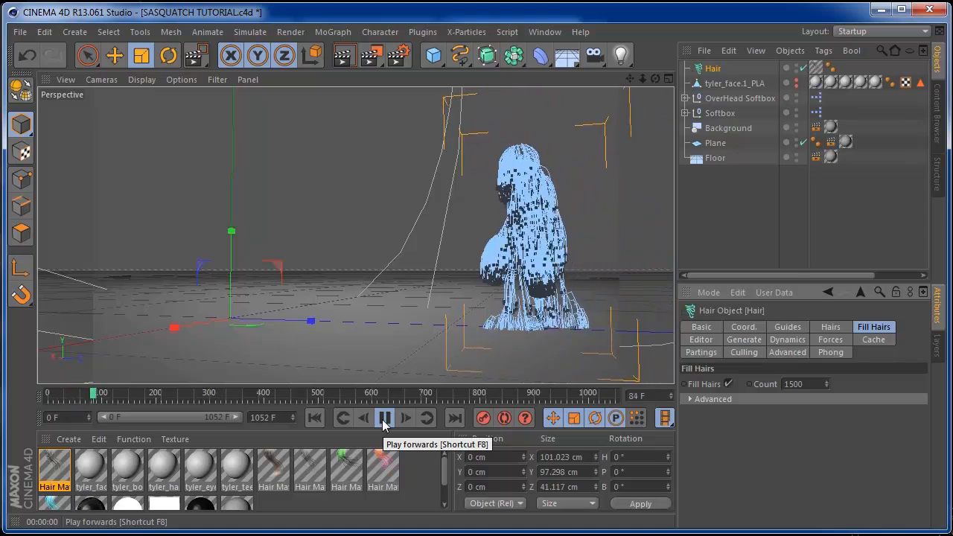
pyautogui.click(385, 418)
pyautogui.click(344, 55)
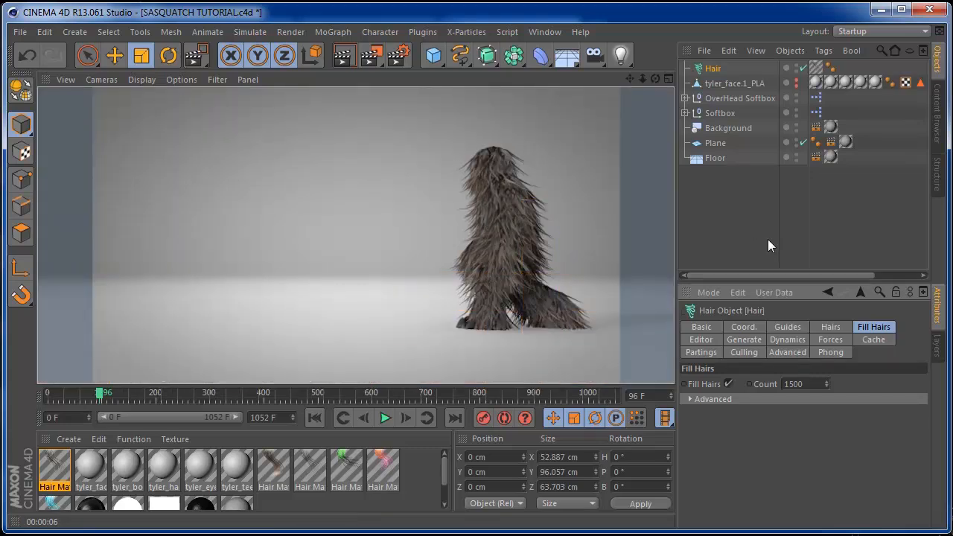
pyautogui.moveTo(629, 81); pyautogui.dragTo(602, 81)
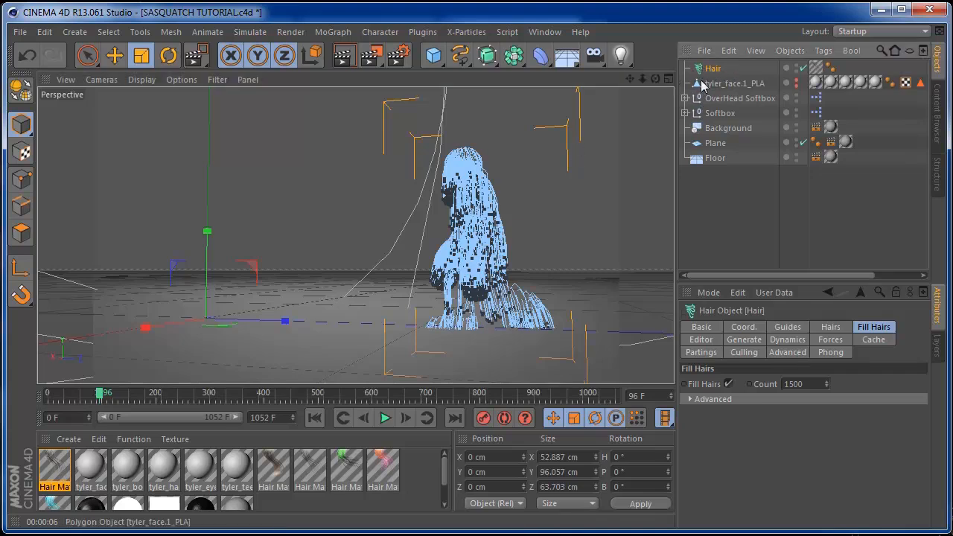
# Set the hair guides to 14 cm and replay the walk from frame 0 to check them
pyautogui.click(787, 328)
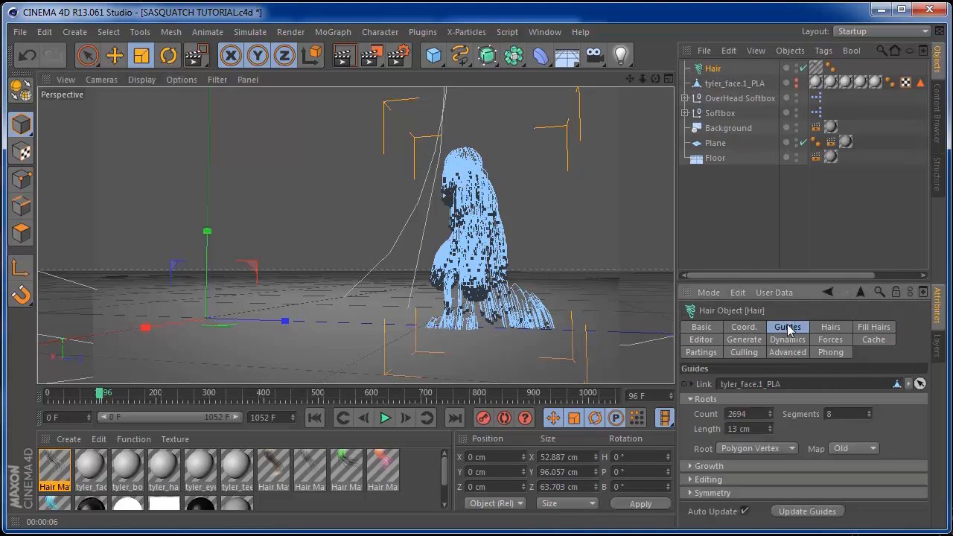
pyautogui.click(770, 429)
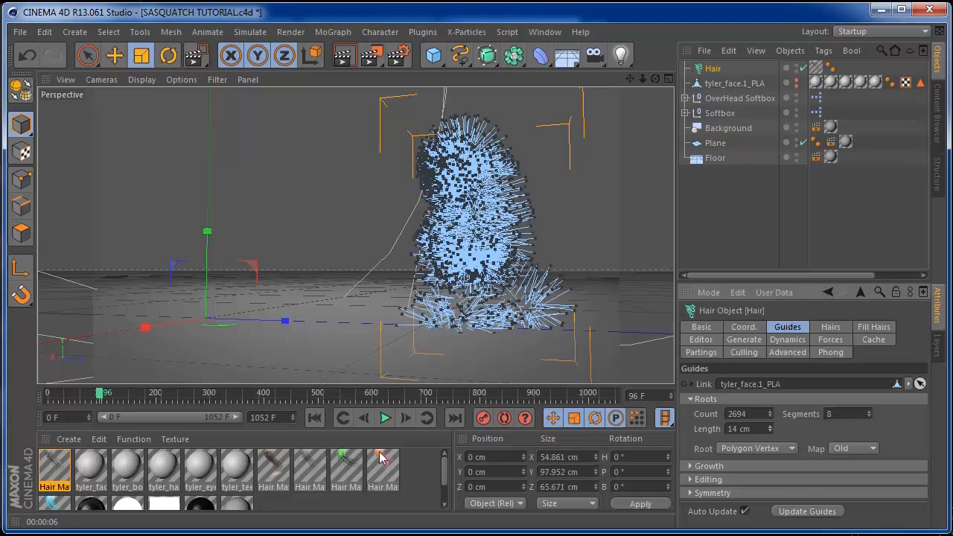
pyautogui.click(316, 418)
pyautogui.click(385, 417)
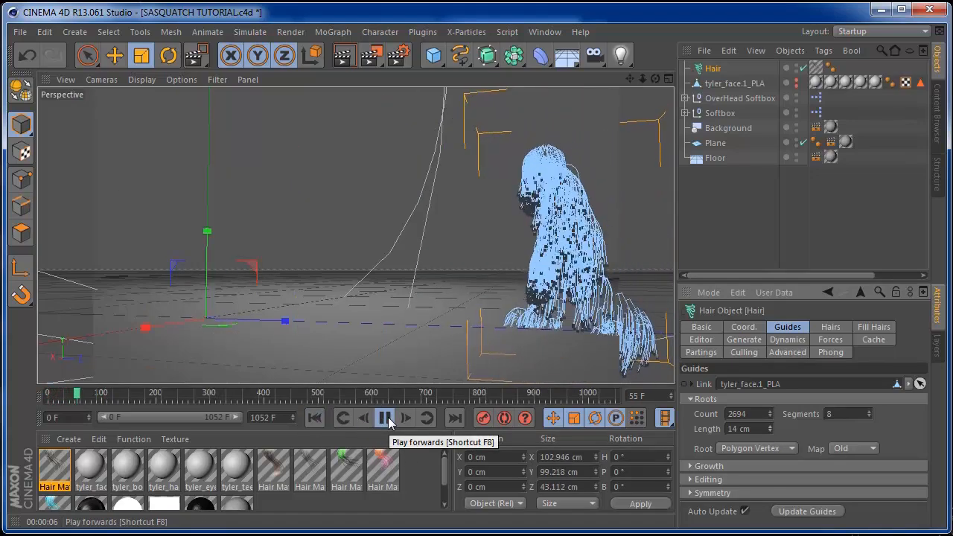
pyautogui.click(386, 418)
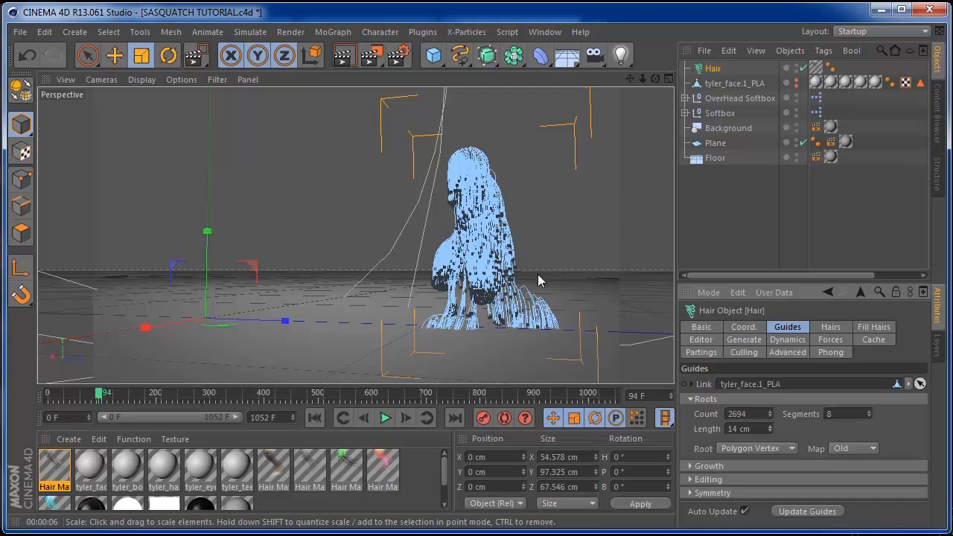
pyautogui.click(714, 158)
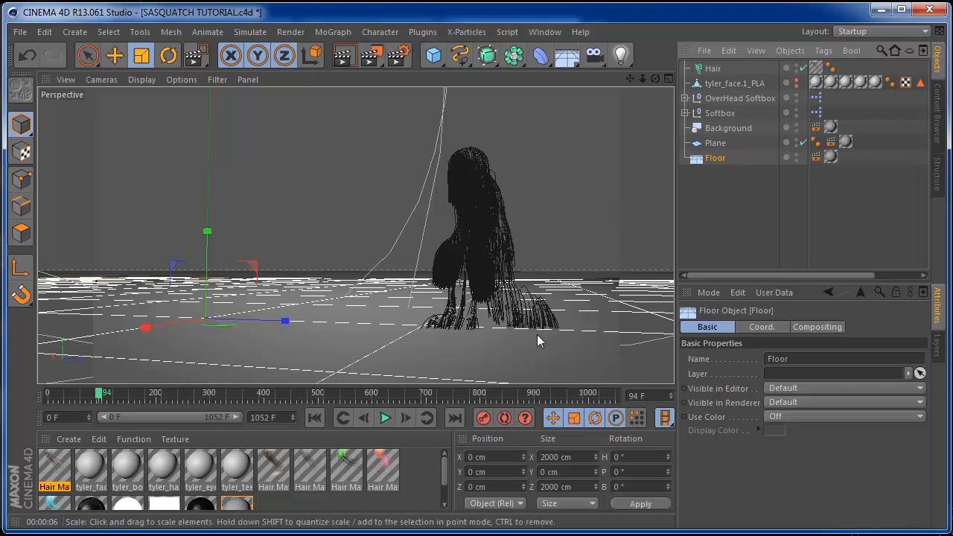
# Add a Hair Collider tag to the Plane and hide the Plane in the viewport
pyautogui.click(713, 145)
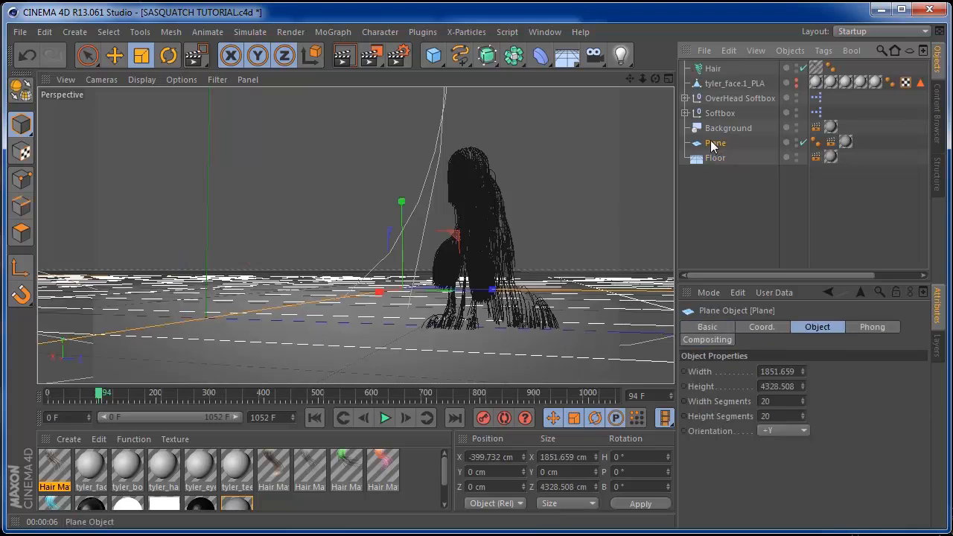
pyautogui.rightClick(720, 146)
pyautogui.moveTo(761, 105)
pyautogui.moveTo(765, 76)
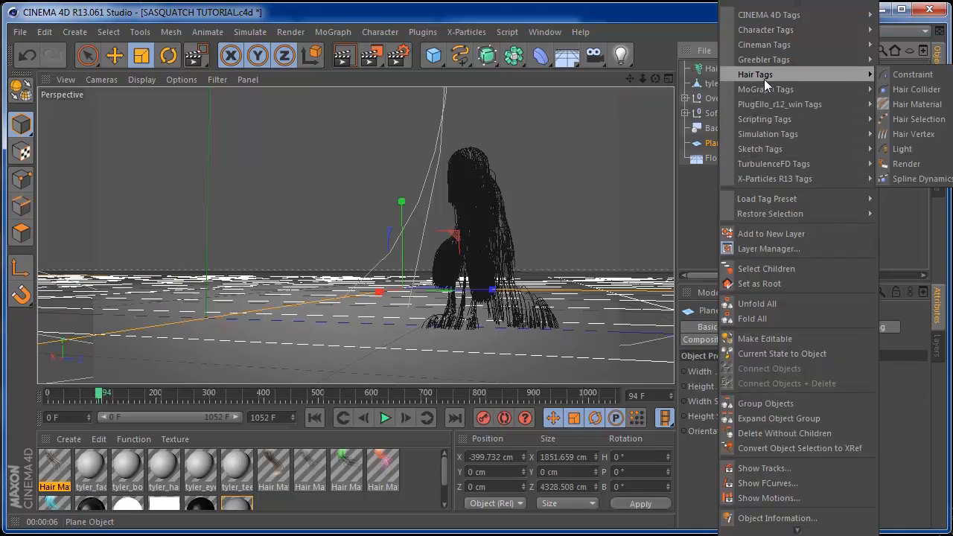
pyautogui.click(903, 90)
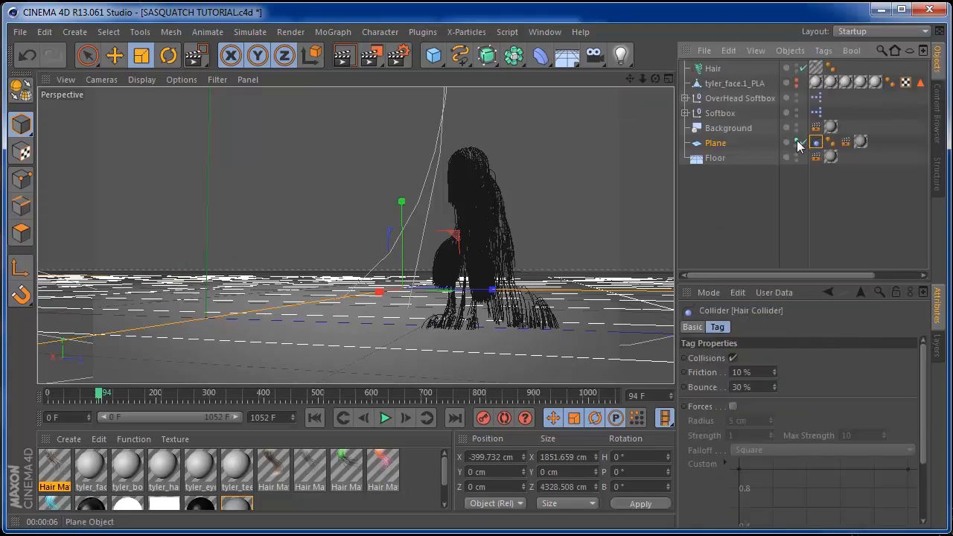
pyautogui.click(795, 140)
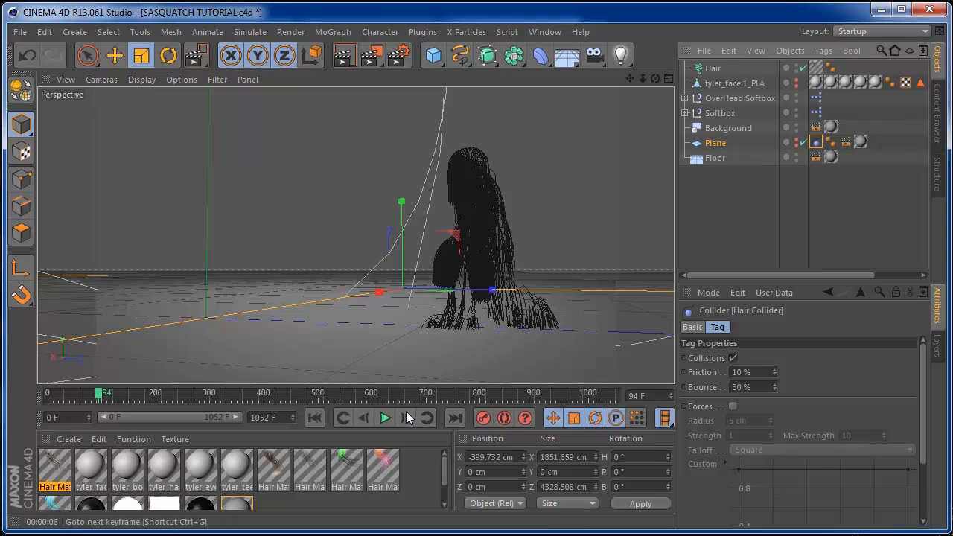
# Replay the walk to test hair collisions, render a preview, and return to frame 0
pyautogui.click(315, 419)
pyautogui.click(386, 419)
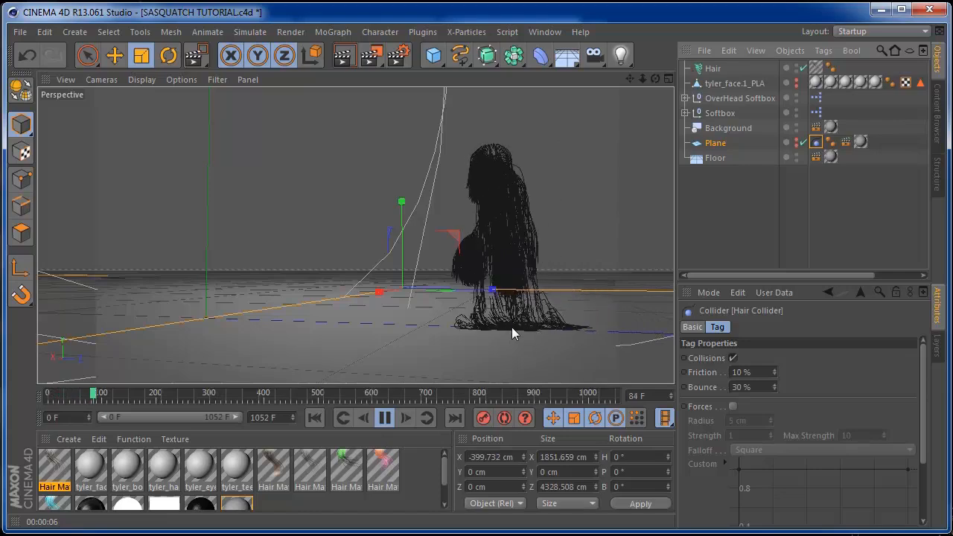
pyautogui.click(386, 419)
pyautogui.click(344, 56)
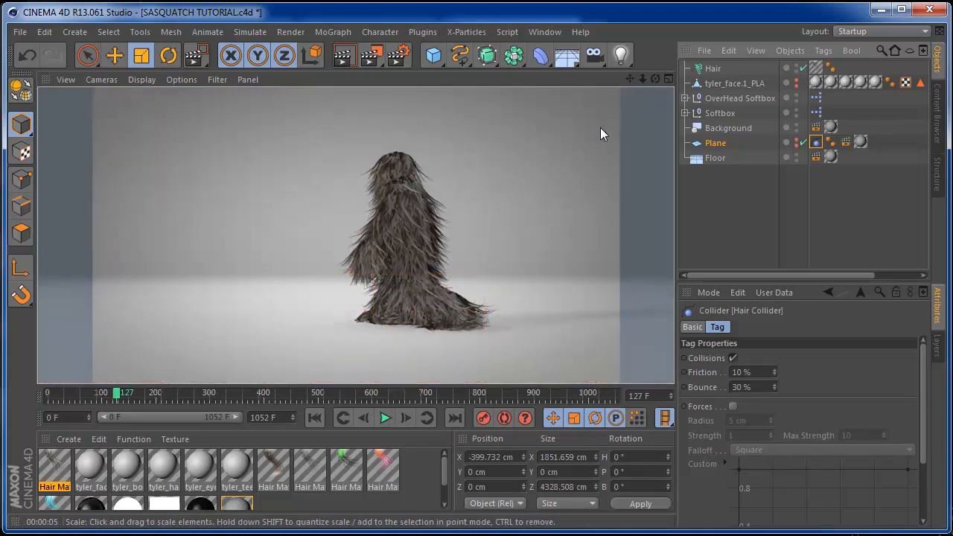
pyautogui.click(314, 418)
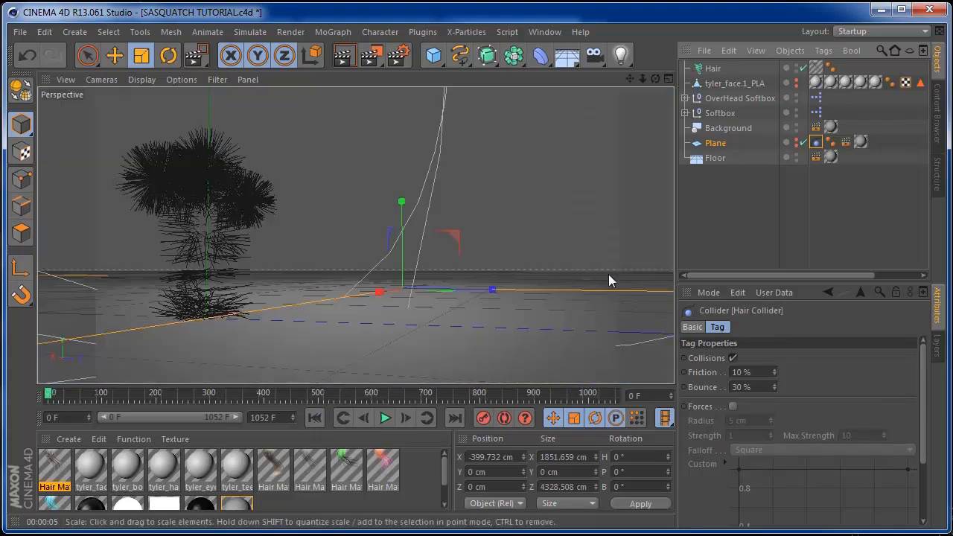
# Shorten the Hair object's guide length to 12 cm
pyautogui.click(715, 68)
pyautogui.click(771, 431)
pyautogui.click(771, 431)
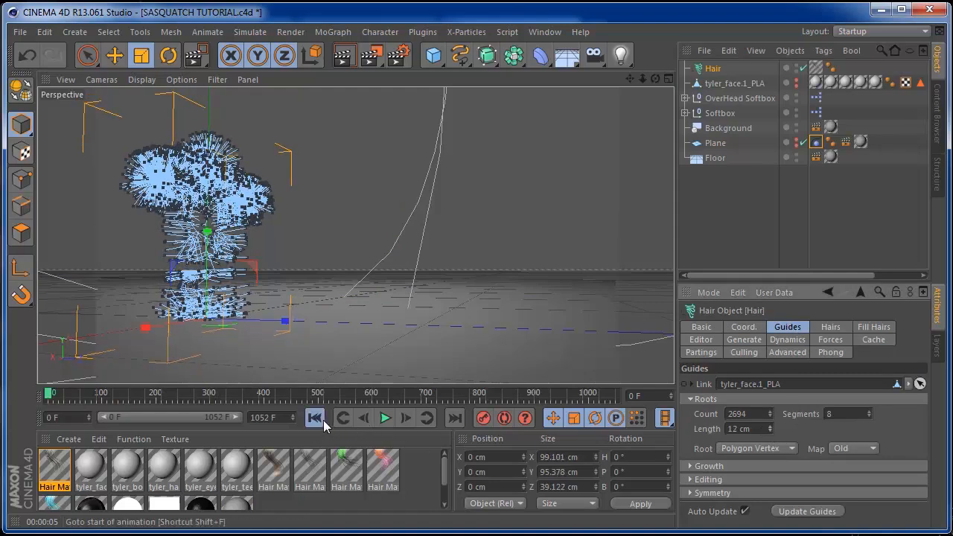
# Play the walk to frame 127, render it, then rewind to frame 0
pyautogui.click(385, 418)
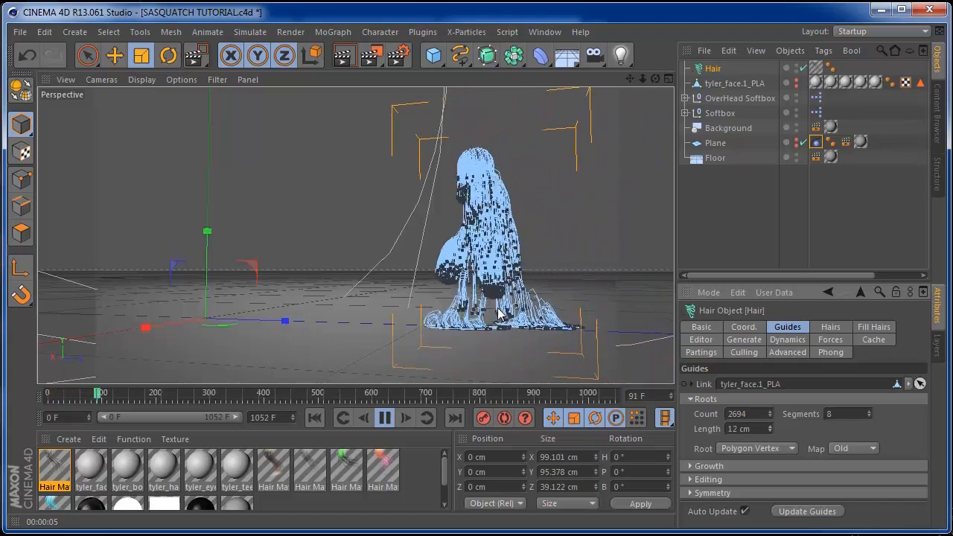
pyautogui.click(385, 418)
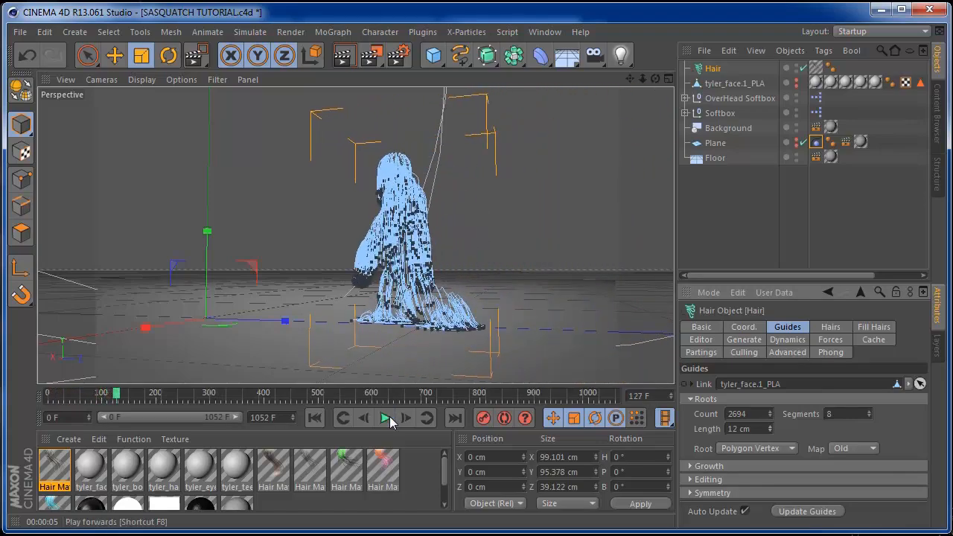
pyautogui.click(343, 54)
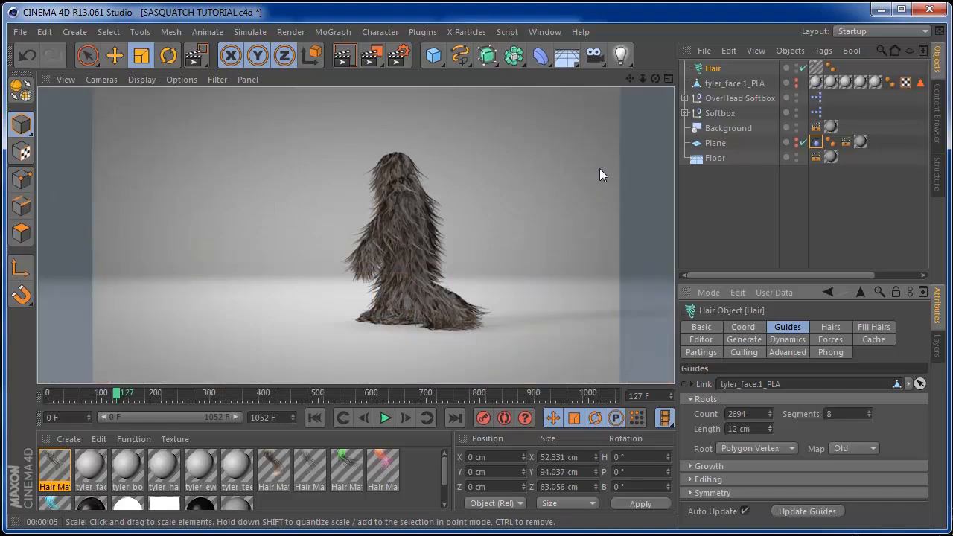
pyautogui.click(315, 418)
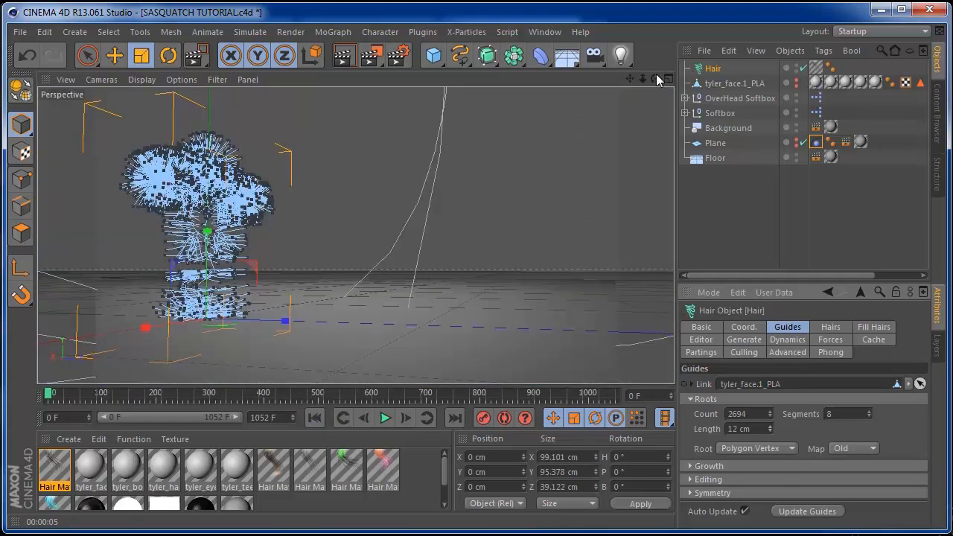
pyautogui.moveTo(655, 78); pyautogui.dragTo(636, 146)
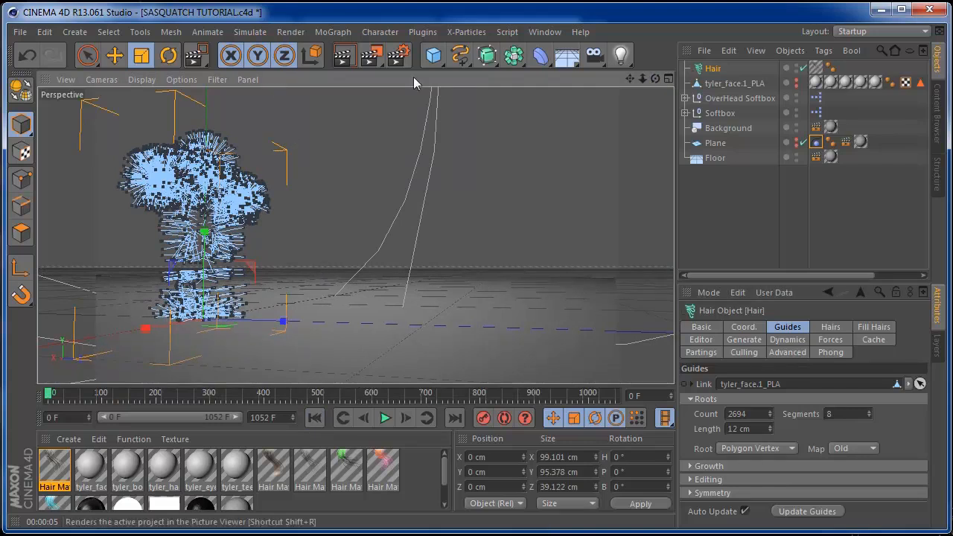
# Check the Output and Save sections of the Render Settings, then close them
pyautogui.click(290, 32)
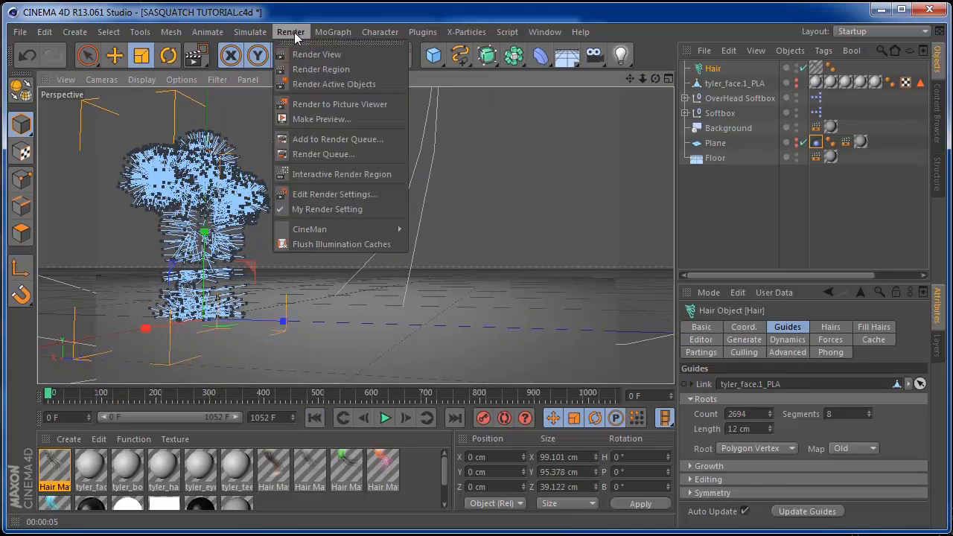
pyautogui.click(312, 192)
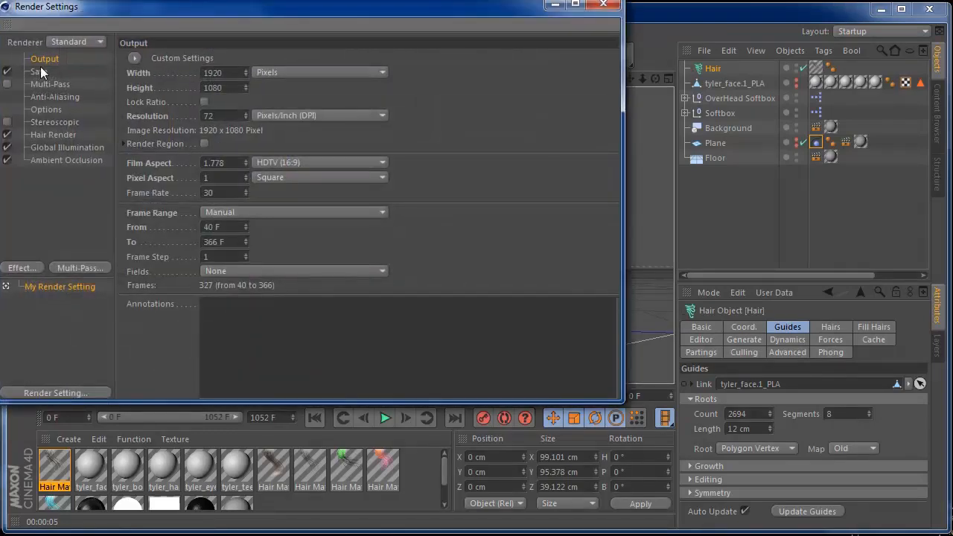
pyautogui.click(38, 71)
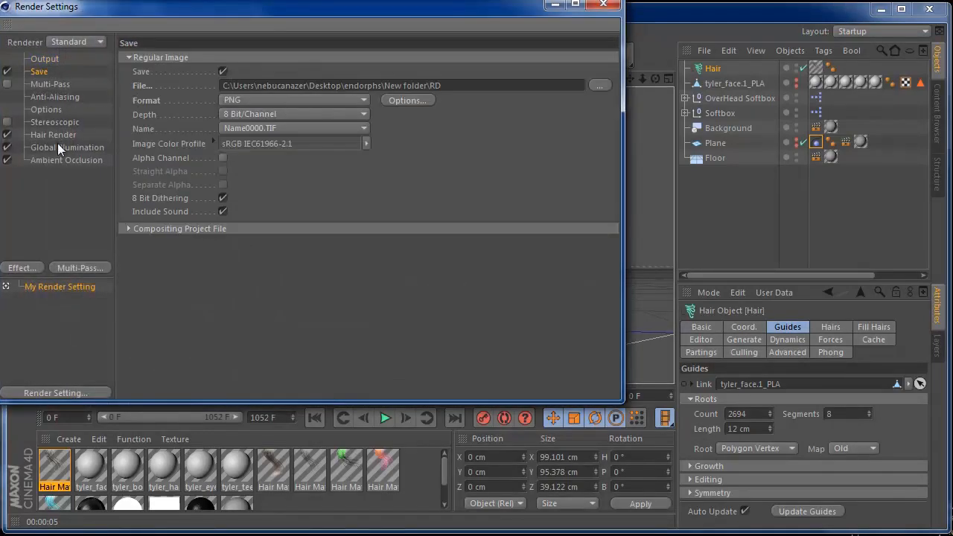
pyautogui.click(604, 5)
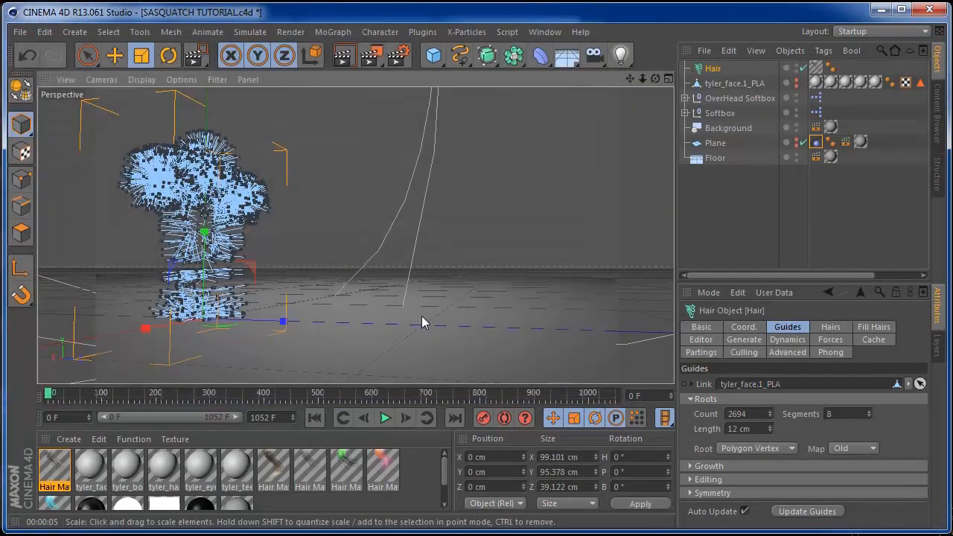
# Play the walk, stop it at frame 64, and open Hair Mat in the Material Editor
pyautogui.click(384, 417)
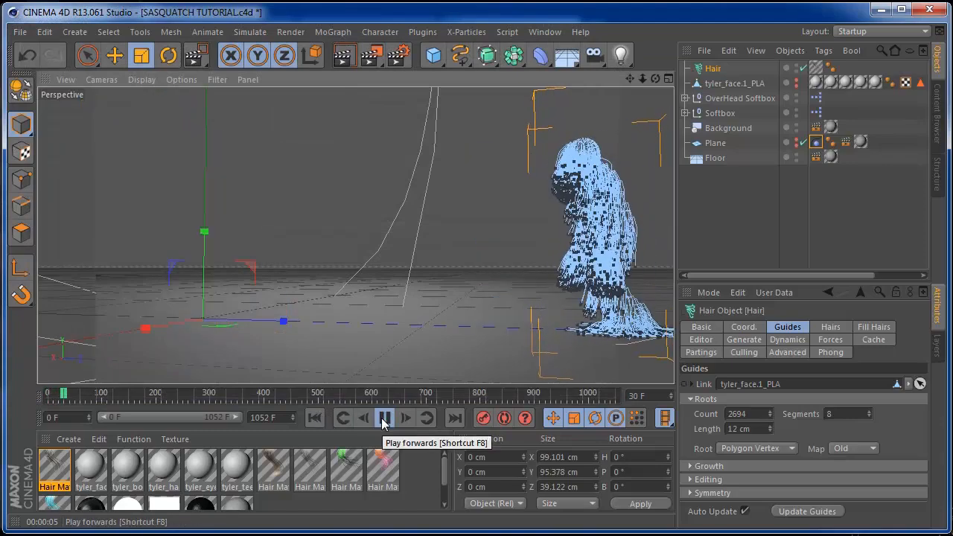
pyautogui.click(384, 417)
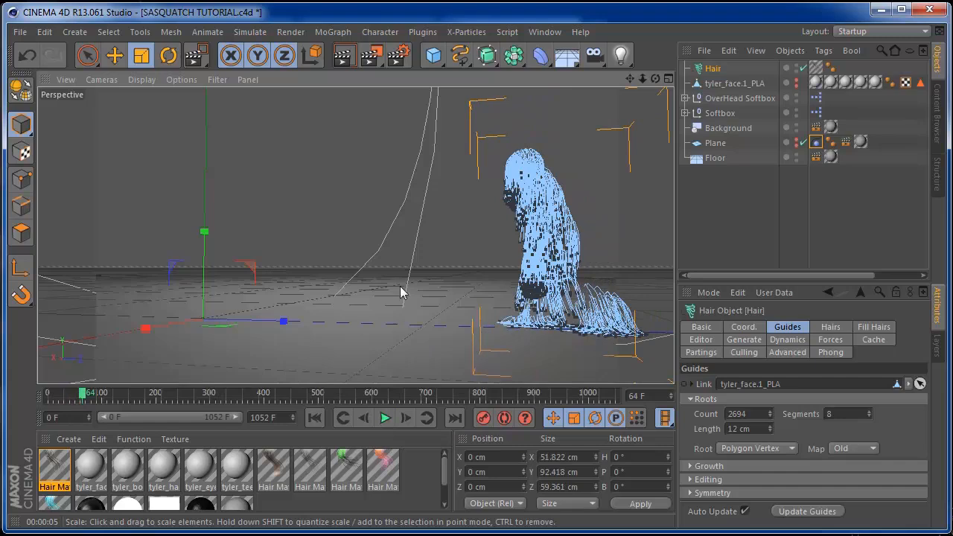
pyautogui.doubleClick(53, 471)
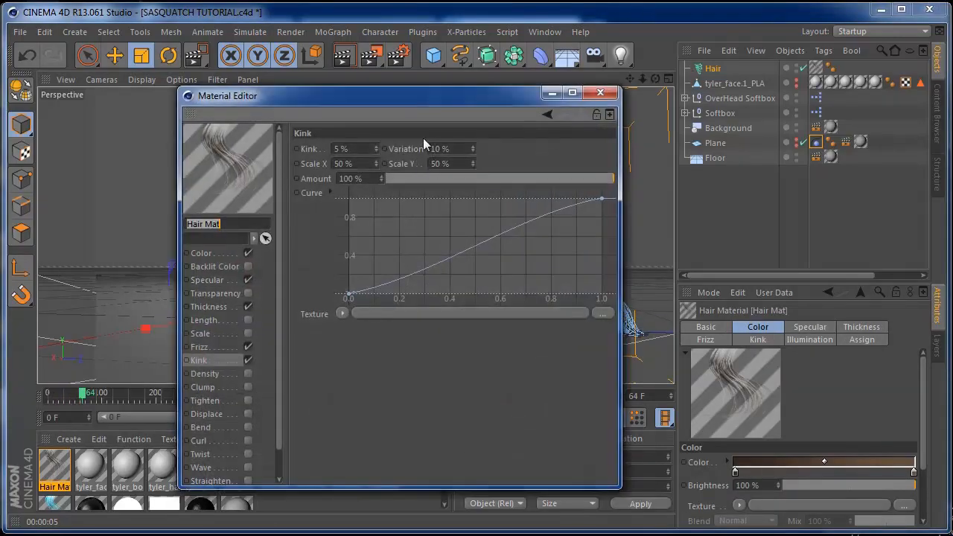
# Shrink the Hair Mat Material Editor and move it aside to uncover the scene
pyautogui.moveTo(391, 95); pyautogui.dragTo(658, 75)
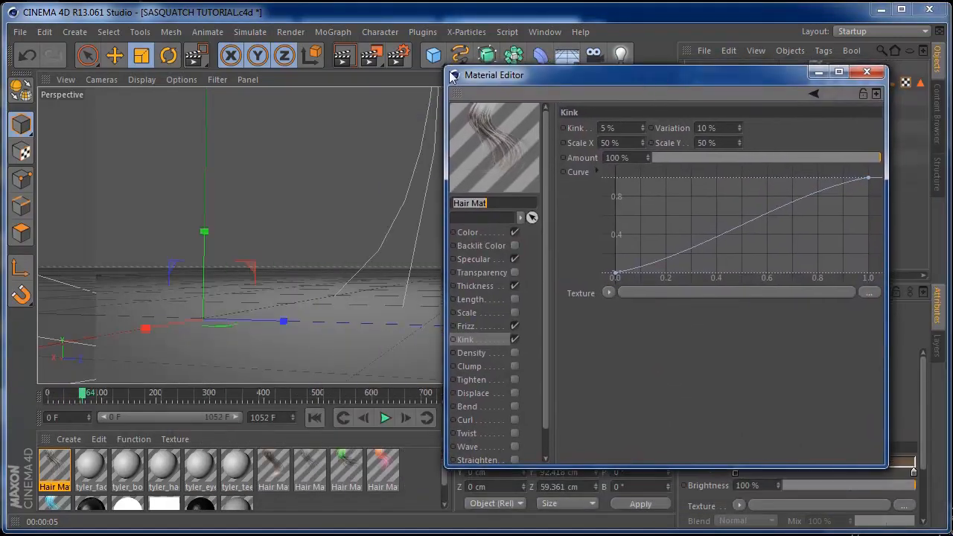
pyautogui.moveTo(444, 69); pyautogui.dragTo(508, 126)
pyautogui.moveTo(694, 135); pyautogui.dragTo(190, 34)
# Scrub the walk back and forth to frame 127, then bring the editor fully back into view
pyautogui.click(82, 390)
pyautogui.moveTo(81, 390); pyautogui.dragTo(120, 396)
pyautogui.moveTo(247, 32); pyautogui.dragTo(185, 33)
pyautogui.moveTo(117, 401)
pyautogui.mouseDown()
pyautogui.moveTo(79, 399)
pyautogui.moveTo(106, 398)
pyautogui.mouseUp()
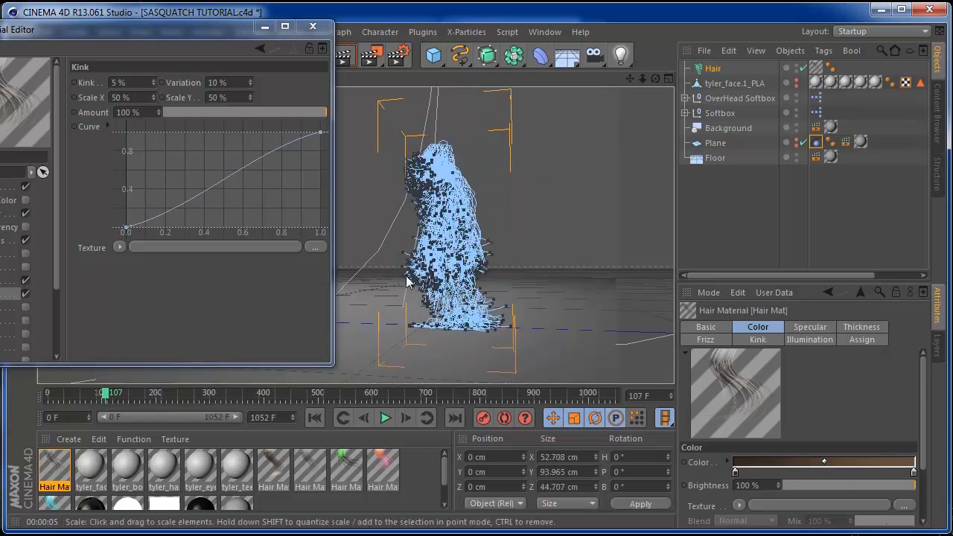
pyautogui.moveTo(109, 398); pyautogui.dragTo(116, 398)
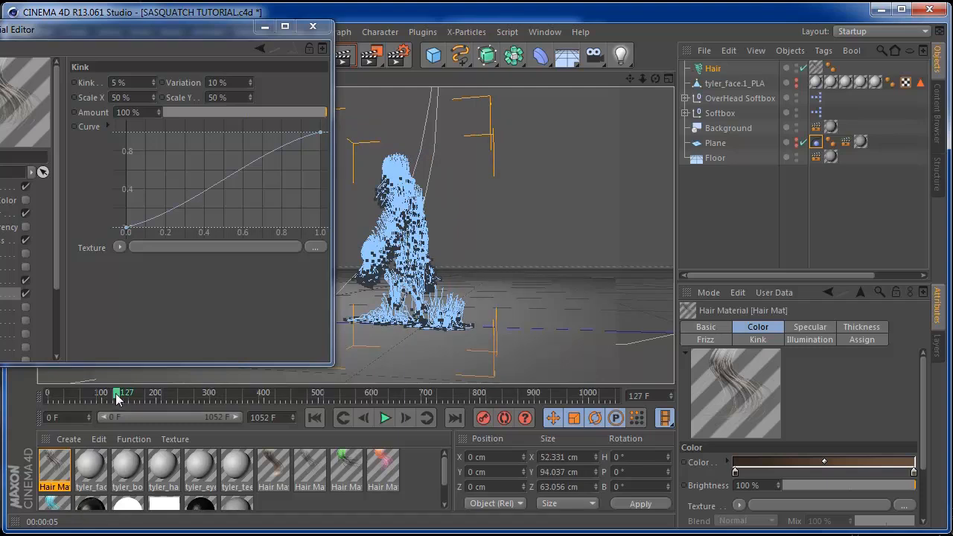
pyautogui.moveTo(84, 32); pyautogui.dragTo(181, 70)
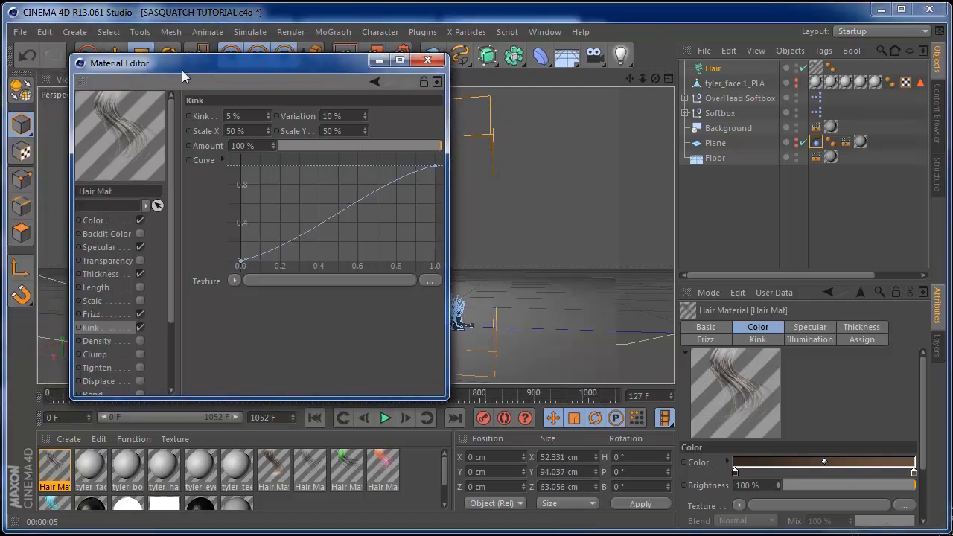
# Inspect Hair Mat's Color parameter and its Thickness root and tip values
pyautogui.click(109, 221)
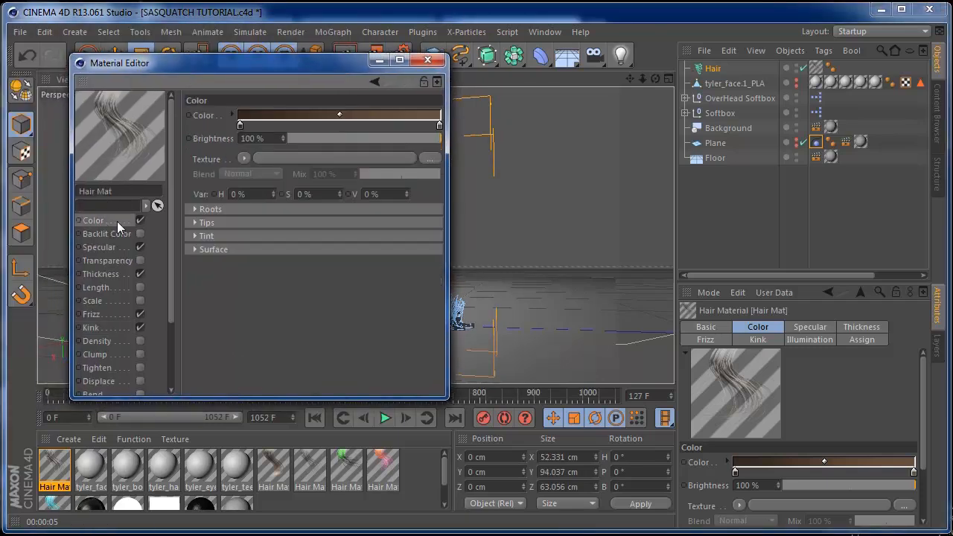
pyautogui.click(190, 118)
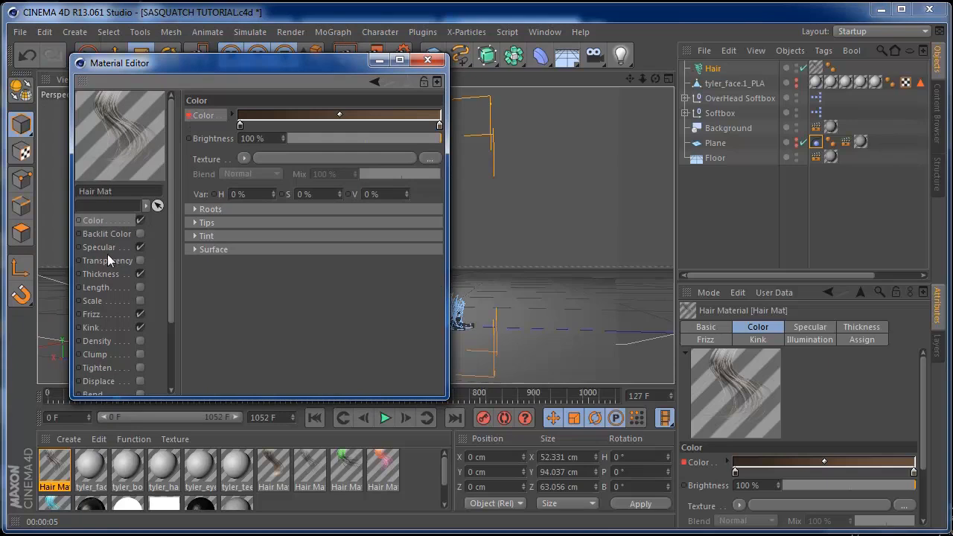
pyautogui.click(101, 274)
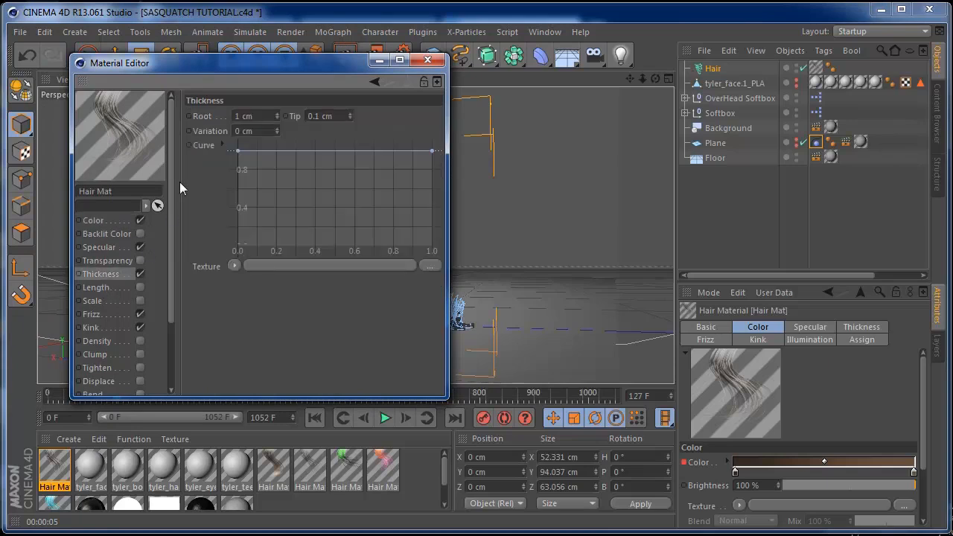
pyautogui.click(188, 117)
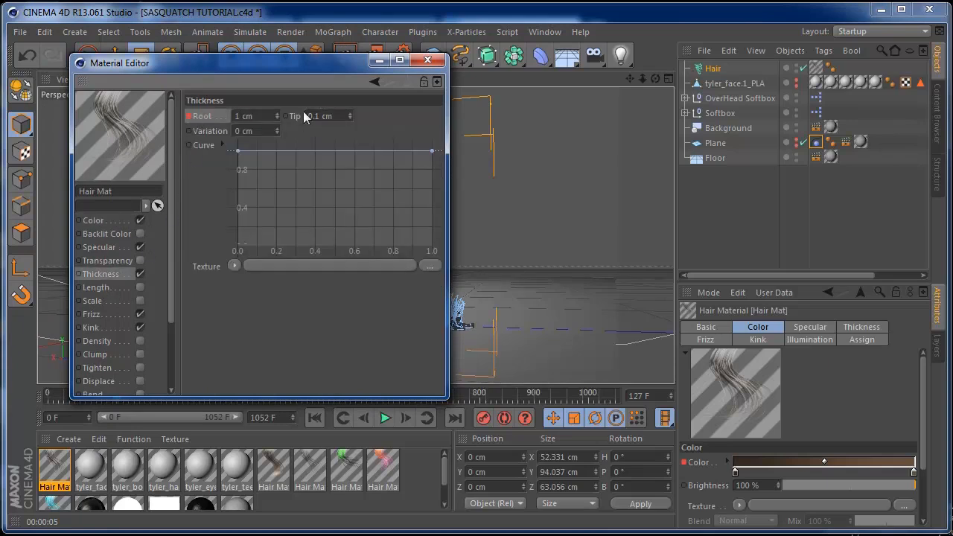
pyautogui.click(286, 116)
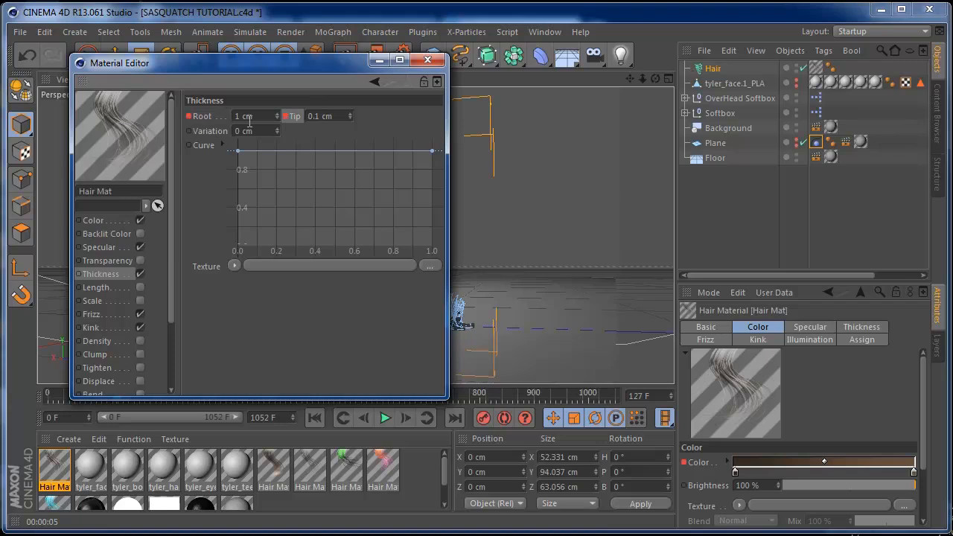
# Inspect the Frizz and Kink amounts together with their Variation values
pyautogui.click(93, 314)
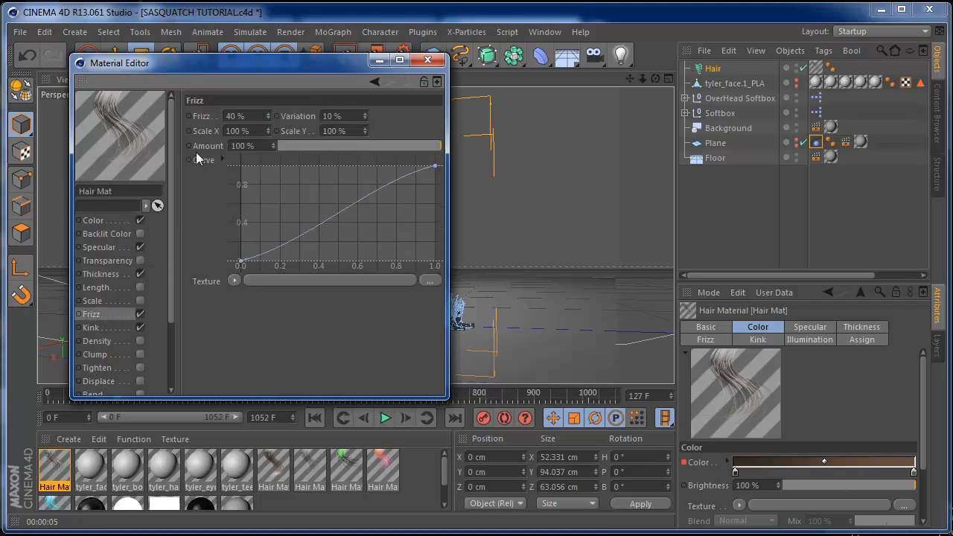
pyautogui.click(190, 117)
pyautogui.keyDown('shift'); pyautogui.click(287, 116); pyautogui.keyUp('shift')
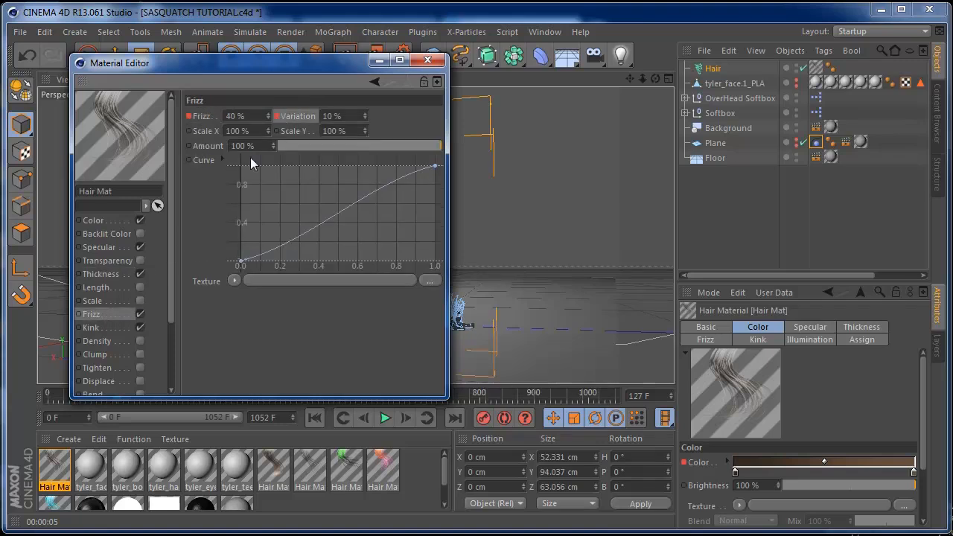
pyautogui.click(93, 328)
pyautogui.click(191, 117)
pyautogui.keyDown('shift'); pyautogui.click(279, 118); pyautogui.keyUp('shift')
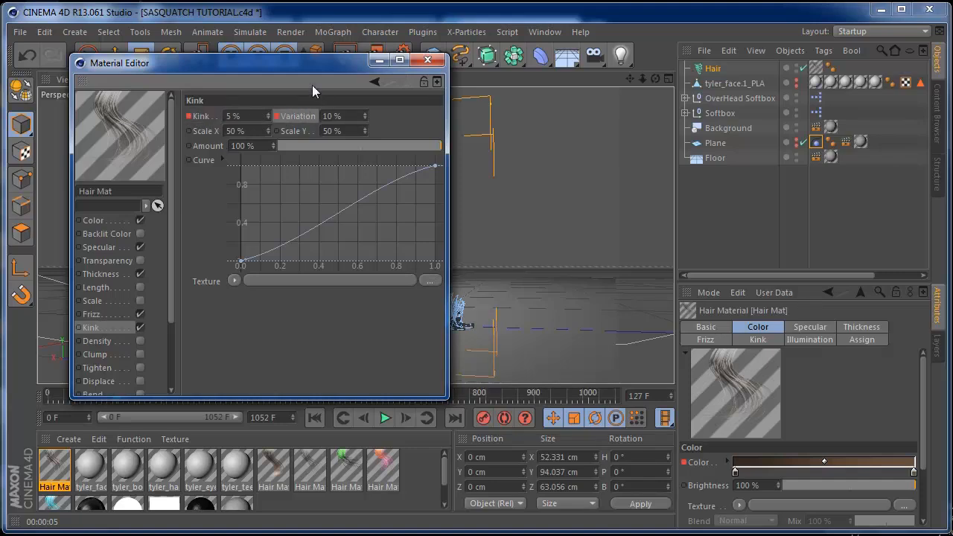
# Move the editor off the hair figure and scrub the walk forward from frame 127
pyautogui.moveTo(292, 67); pyautogui.dragTo(710, 181)
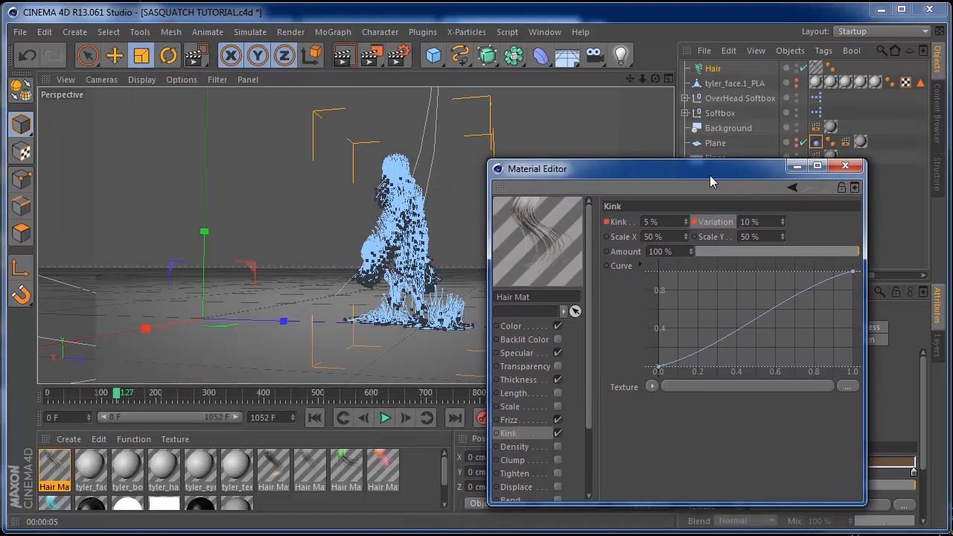
pyautogui.moveTo(708, 175); pyautogui.dragTo(721, 154)
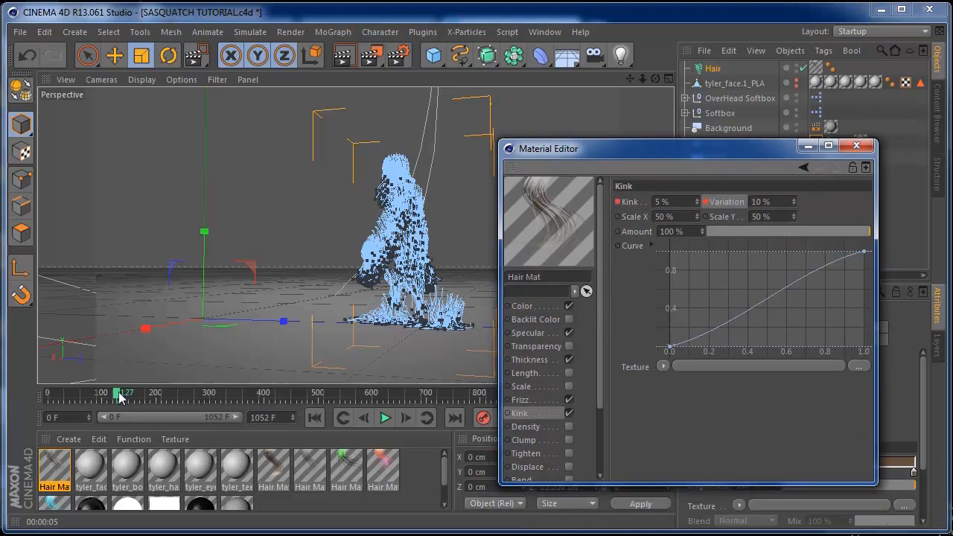
pyautogui.moveTo(119, 397); pyautogui.dragTo(141, 399)
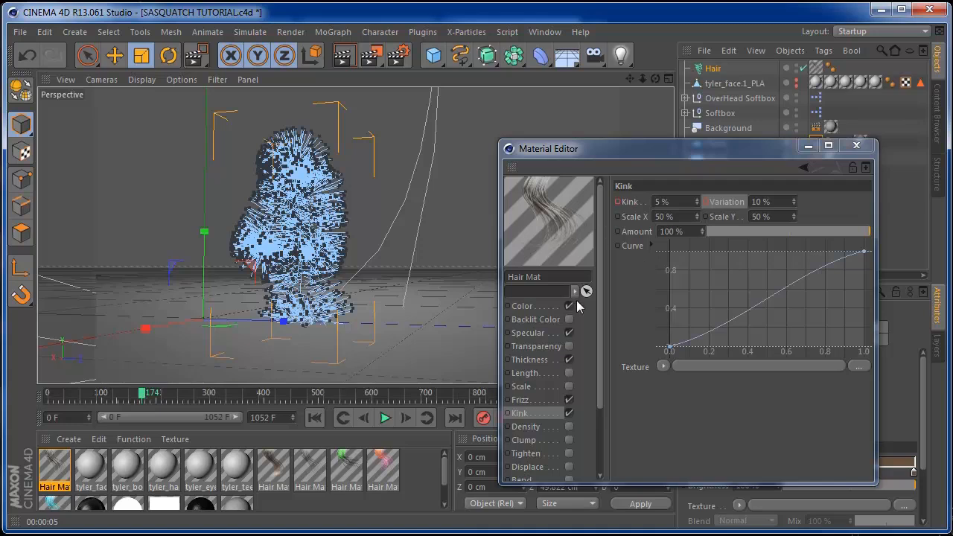
# Set the gradient's root colour to bright sky blue (R22 G179 B247)
pyautogui.click(540, 306)
pyautogui.doubleClick(668, 211)
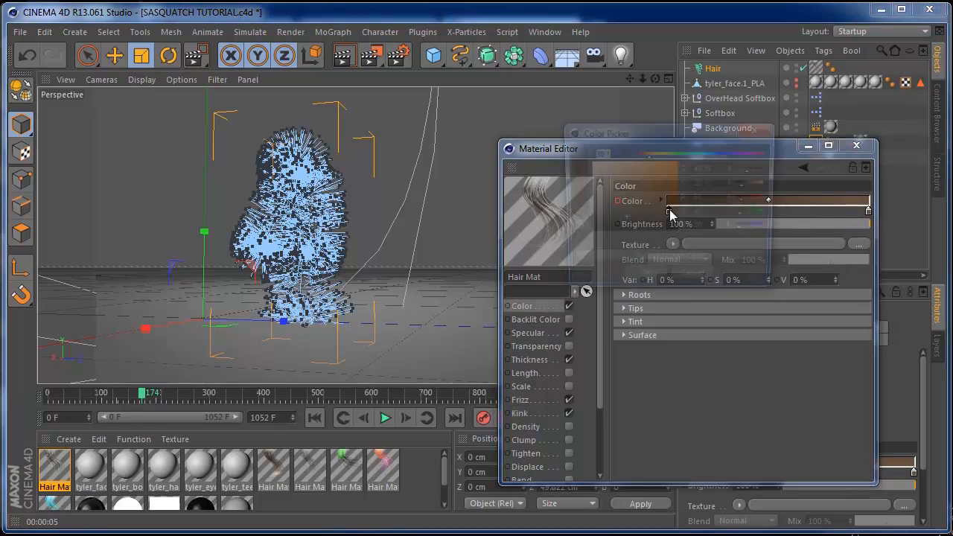
pyautogui.moveTo(669, 202); pyautogui.dragTo(700, 155)
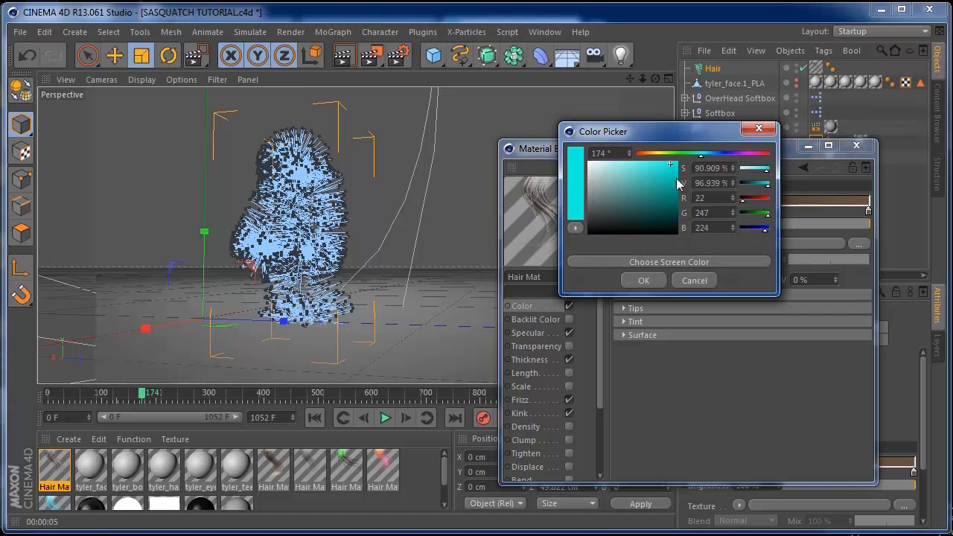
pyautogui.moveTo(702, 155); pyautogui.dragTo(710, 155)
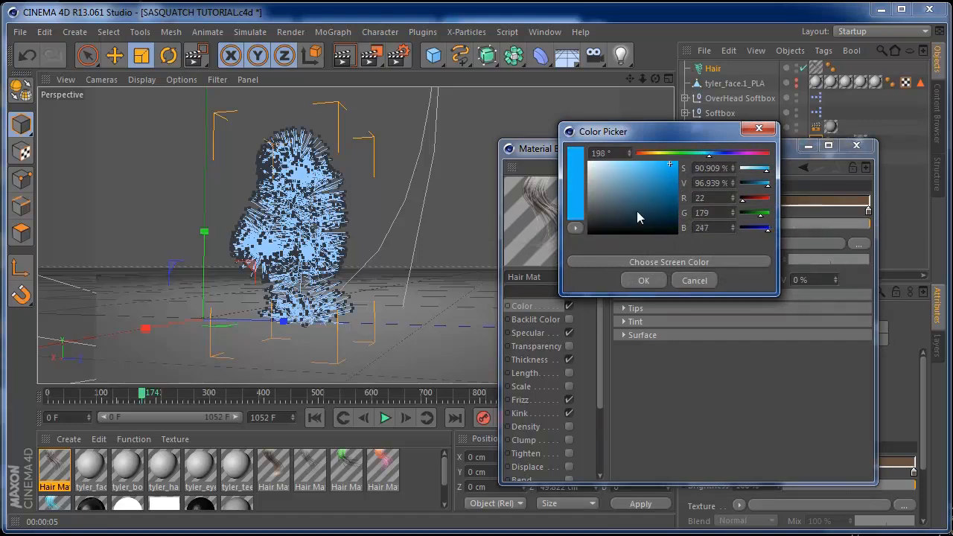
pyautogui.click(643, 281)
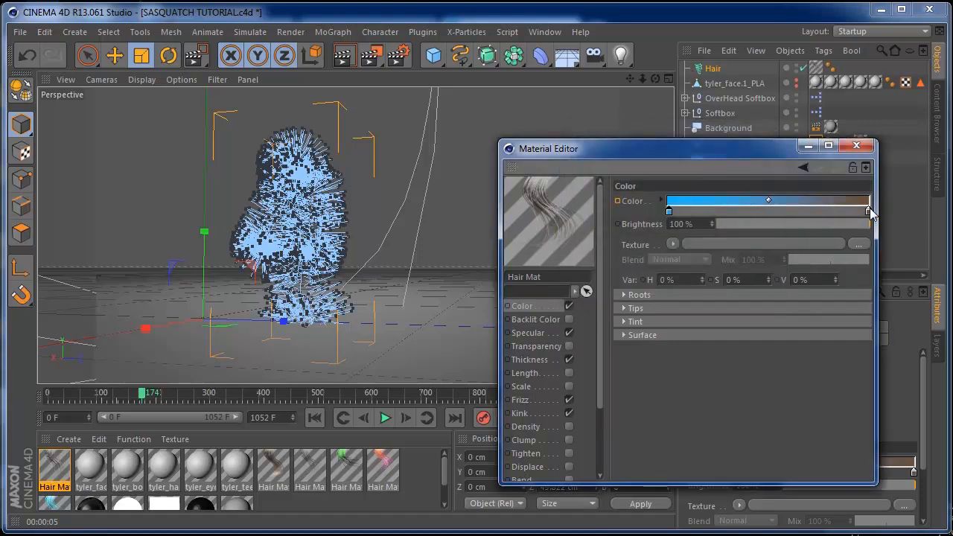
# Set the gradient's tip colour to near-white (R226 G225 B224)
pyautogui.doubleClick(868, 213)
pyautogui.moveTo(789, 151); pyautogui.dragTo(779, 168)
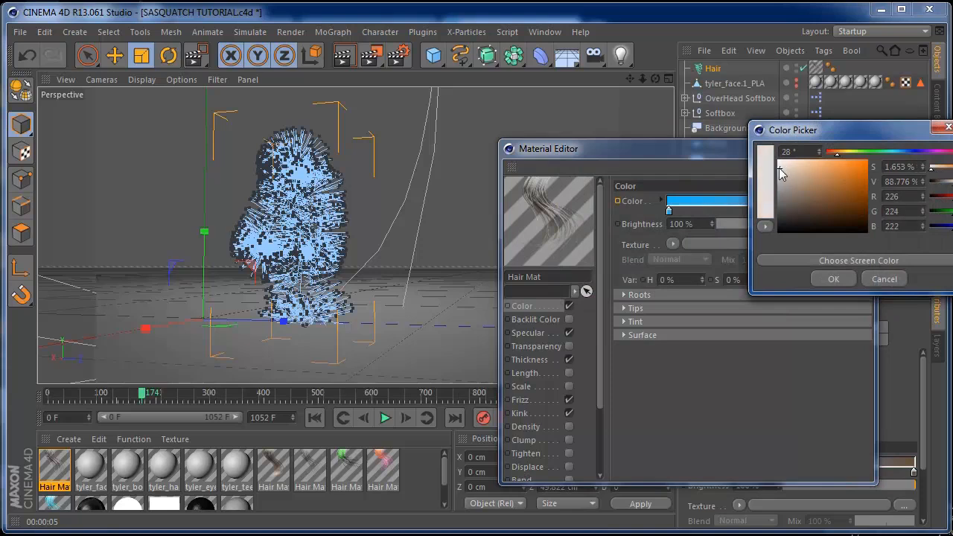
pyautogui.click(846, 279)
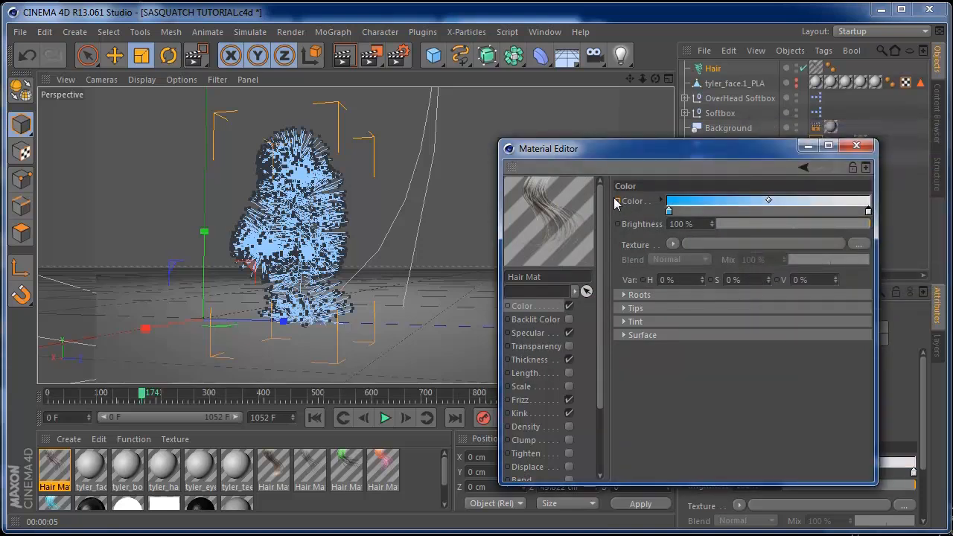
# Set hair thickness to 1.2 cm at the root and 0.2 cm at the tip, keyframing the tip
pyautogui.click(536, 360)
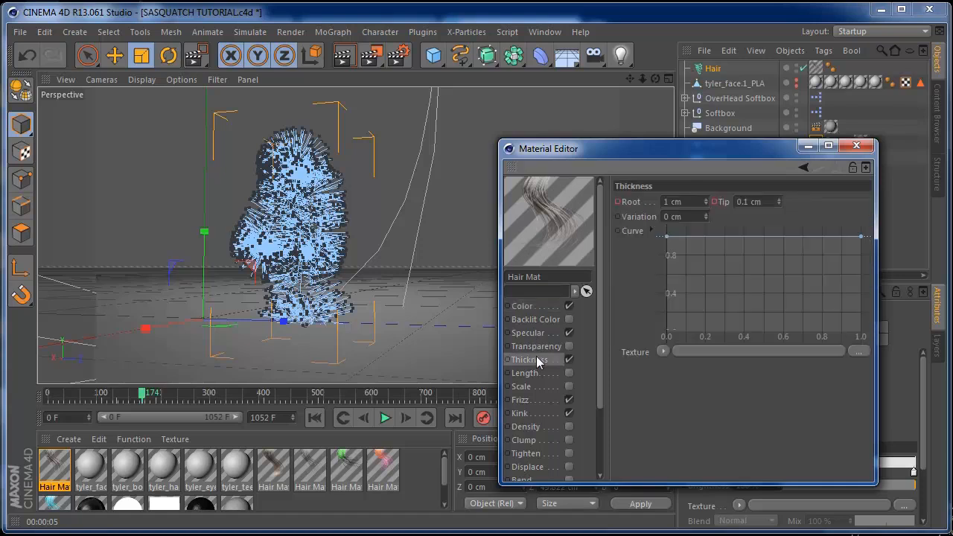
pyautogui.click(707, 199)
pyautogui.click(779, 199)
pyautogui.click(714, 202)
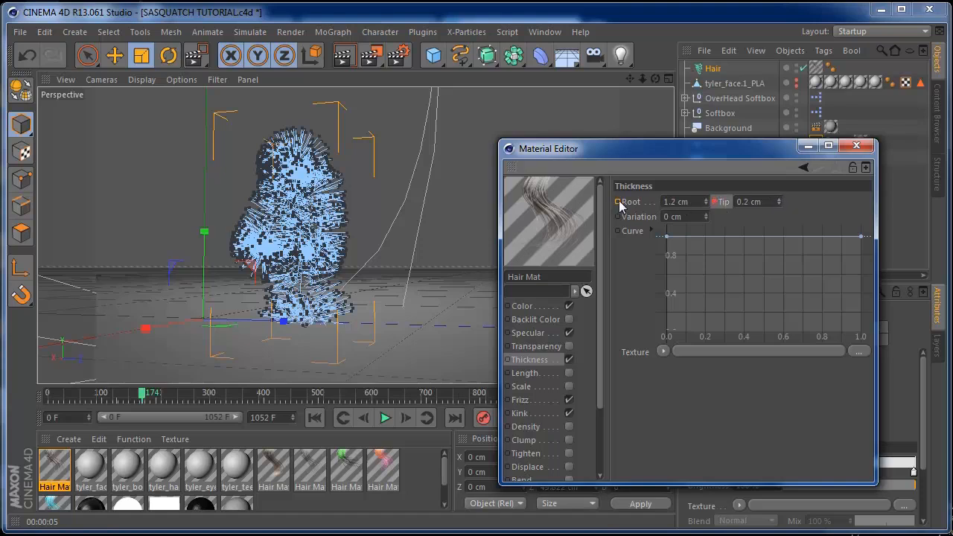
# Set Frizz to 10% with 25% variation and keyframe both values
pyautogui.click(534, 399)
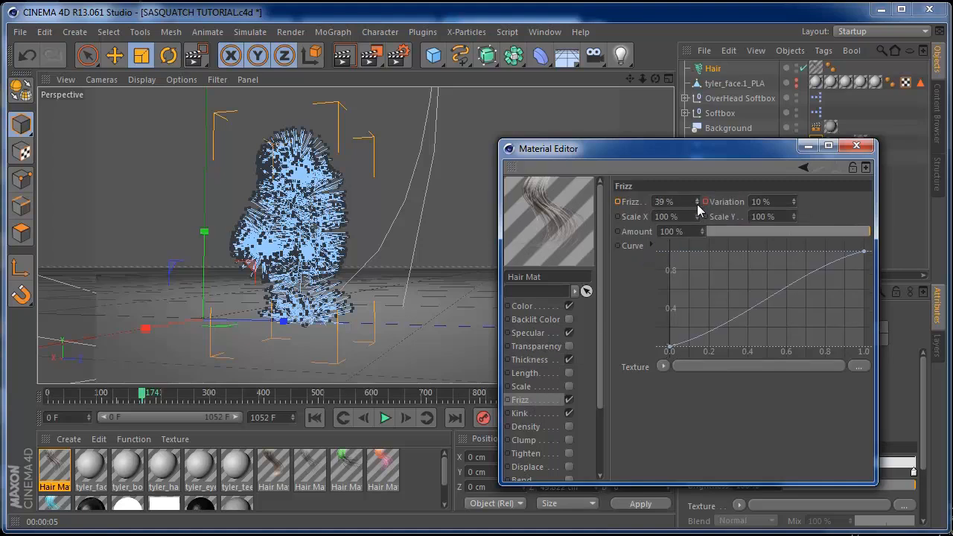
pyautogui.moveTo(696, 204); pyautogui.dragTo(697, 218)
pyautogui.click(695, 205)
pyautogui.click(696, 205)
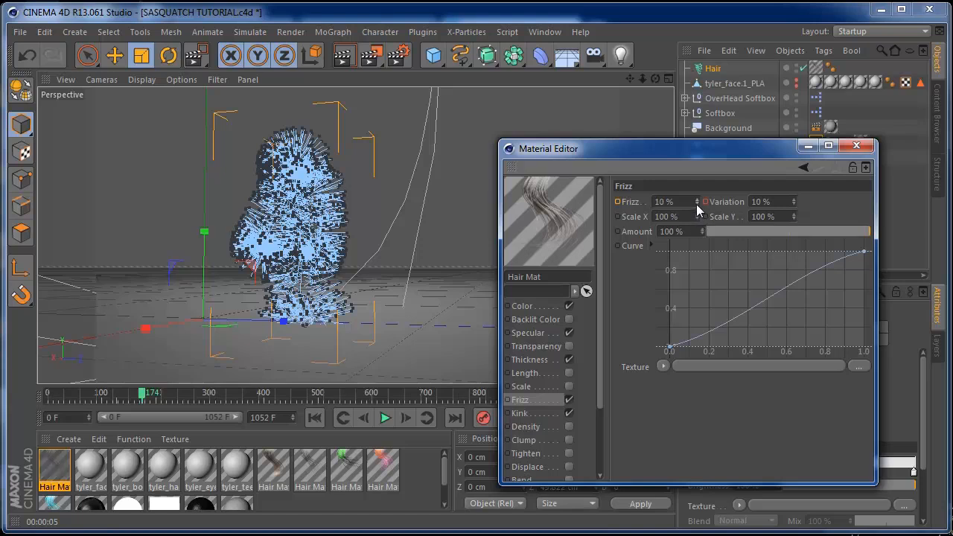
pyautogui.keyDown('ctrl'); pyautogui.click(617, 201); pyautogui.keyUp('ctrl')
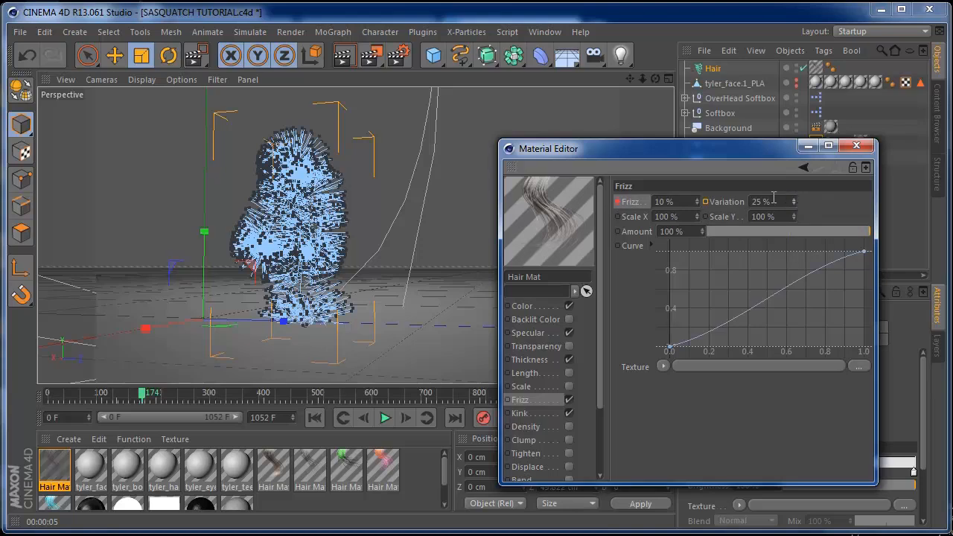
pyautogui.keyDown('ctrl'); pyautogui.click(705, 201); pyautogui.keyUp('ctrl')
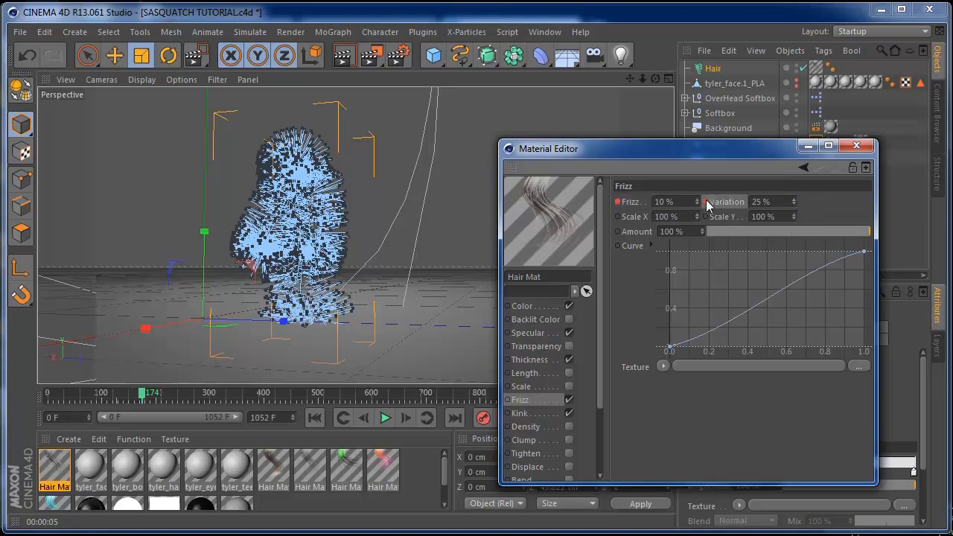
# Set Kink to 22% with 20% variation, keyframe both, and close the editor
pyautogui.click(534, 414)
pyautogui.moveTo(697, 201); pyautogui.dragTo(700, 203)
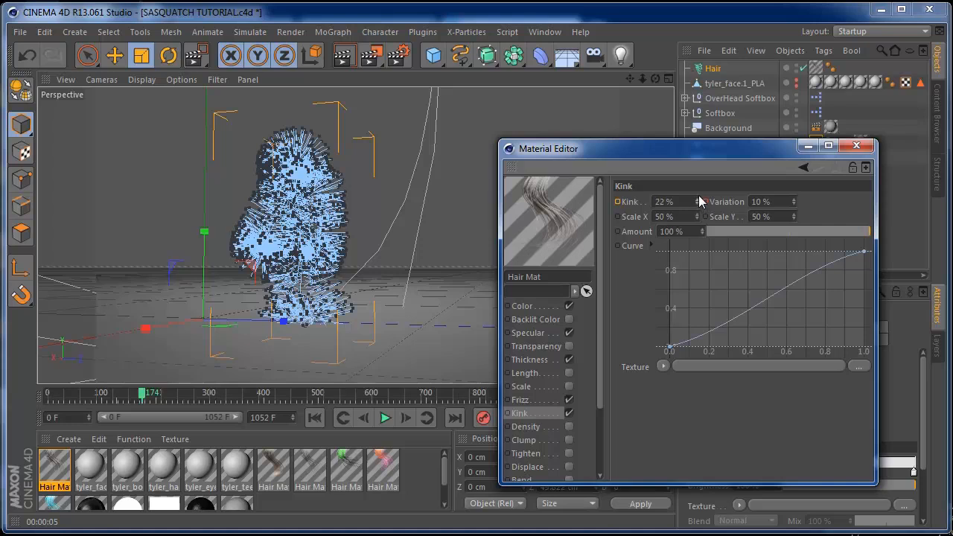
pyautogui.keyDown('ctrl'); pyautogui.click(617, 202); pyautogui.keyUp('ctrl')
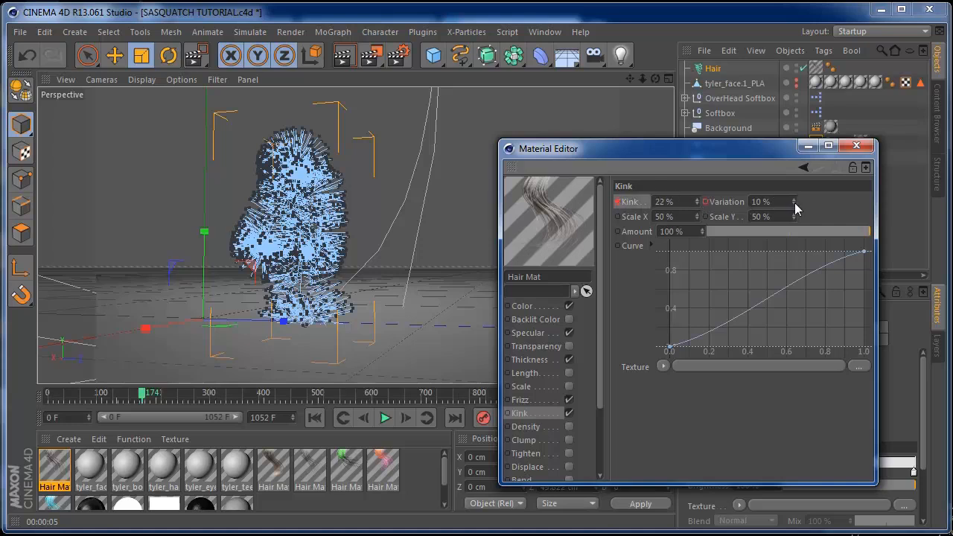
pyautogui.moveTo(794, 200); pyautogui.dragTo(794, 192)
pyautogui.keyDown('ctrl'); pyautogui.click(706, 204); pyautogui.keyUp('ctrl')
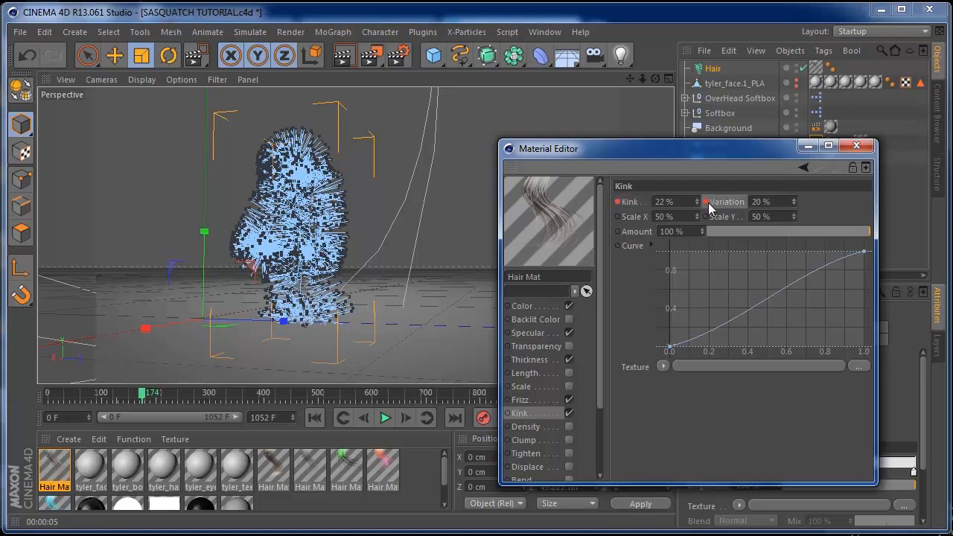
pyautogui.click(856, 146)
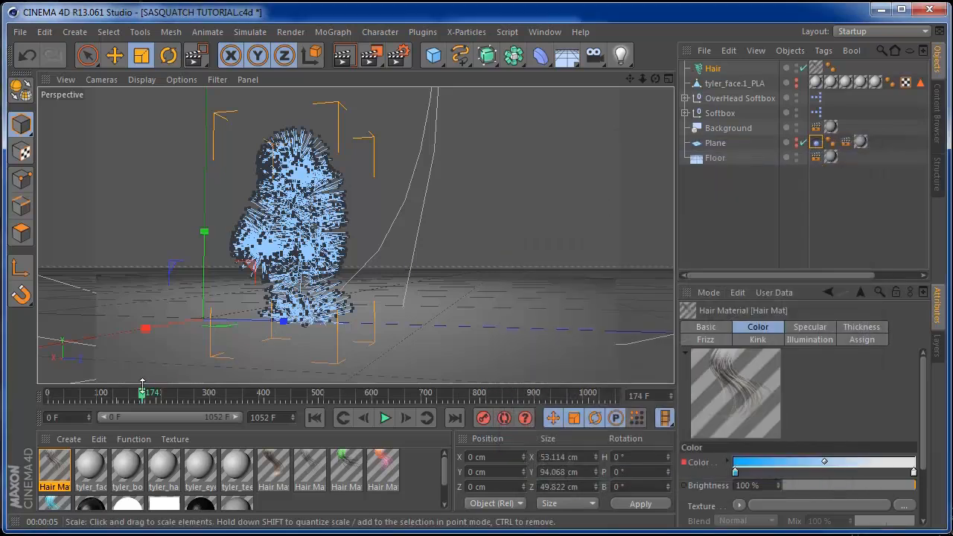
# Play the walk from frame 0, stop at frame 156, and render the view
pyautogui.moveTo(143, 398); pyautogui.dragTo(49, 394)
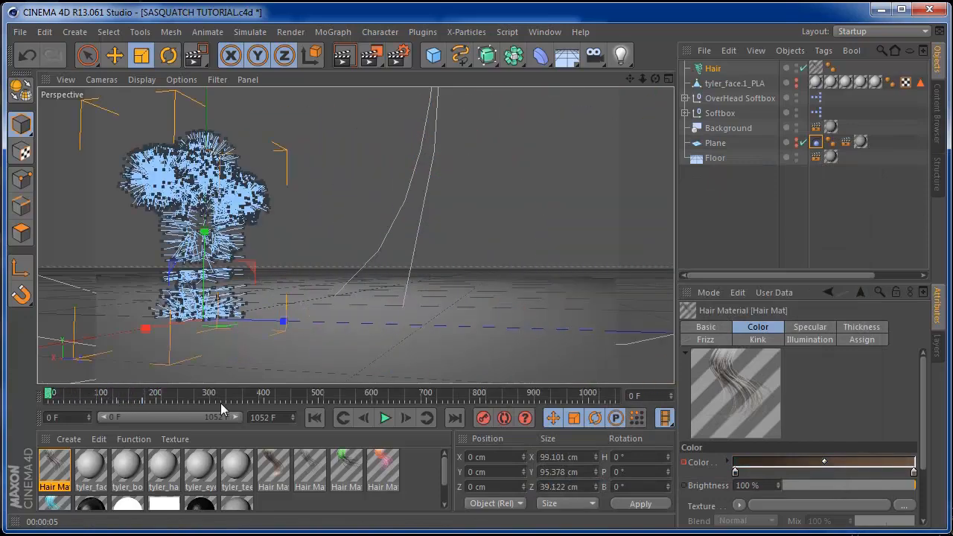
pyautogui.click(385, 419)
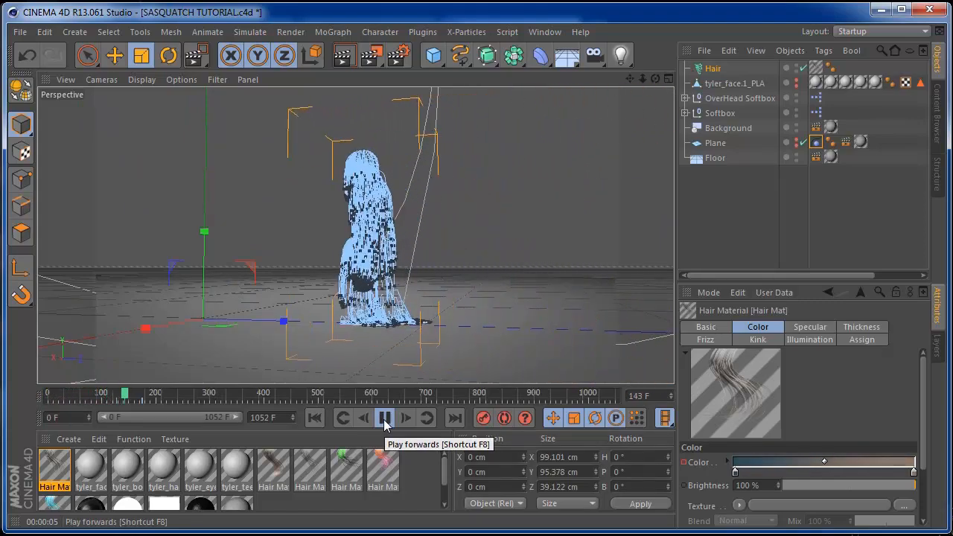
pyautogui.click(385, 419)
pyautogui.click(342, 56)
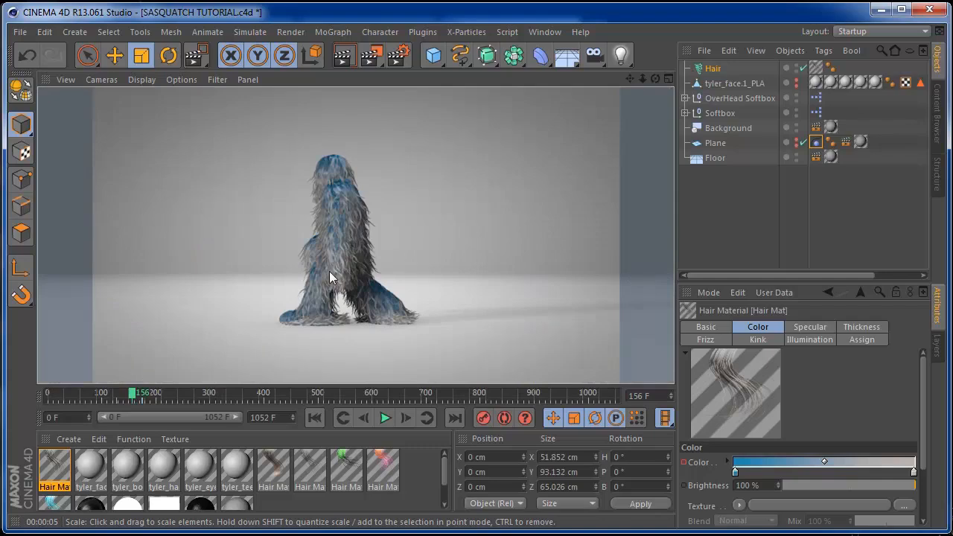
# Reopen Hair Mat's Material Editor and move the window aside
pyautogui.doubleClick(55, 468)
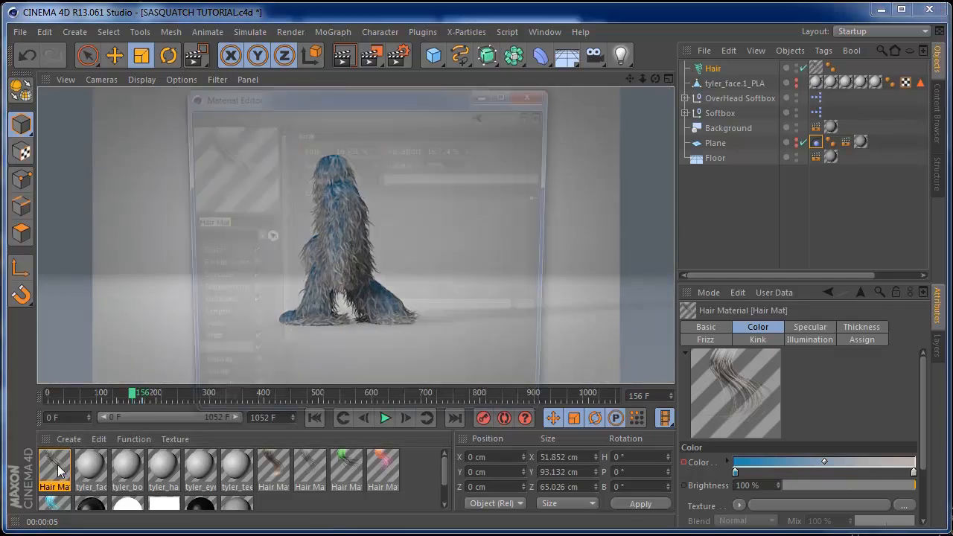
pyautogui.moveTo(265, 100); pyautogui.dragTo(611, 124)
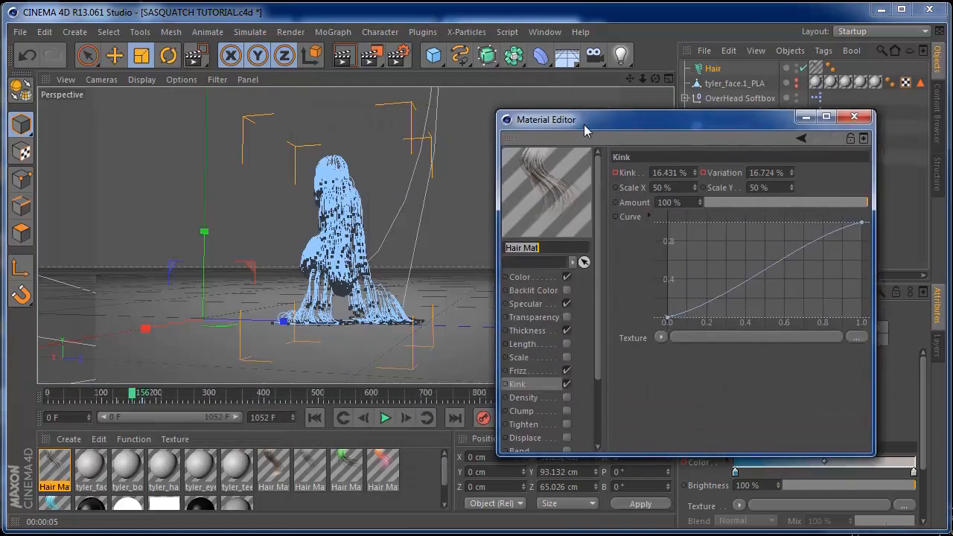
pyautogui.moveTo(637, 125); pyautogui.dragTo(637, 146)
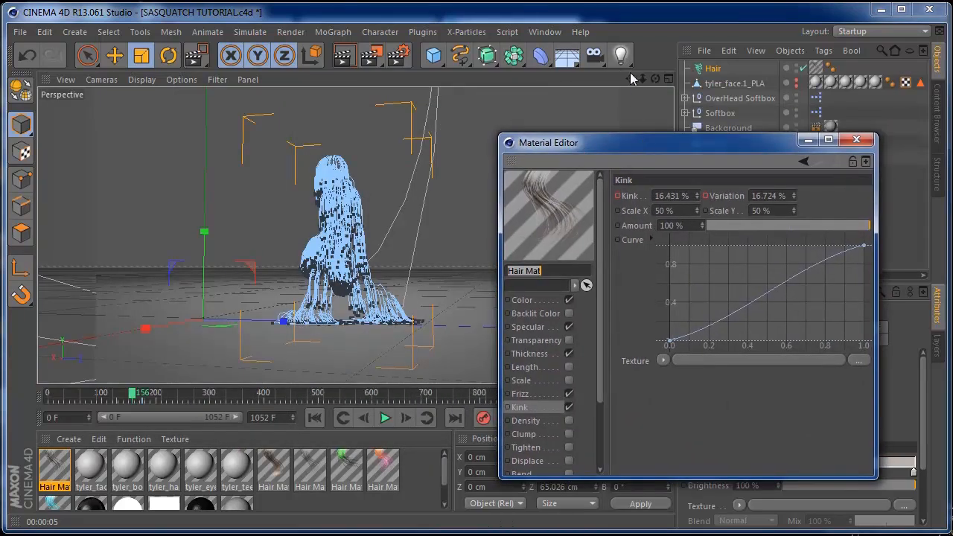
# Add an omni light and place it at about X -82.9 cm, Y 32.8 cm beside the figure
pyautogui.moveTo(621, 55); pyautogui.dragTo(667, 79)
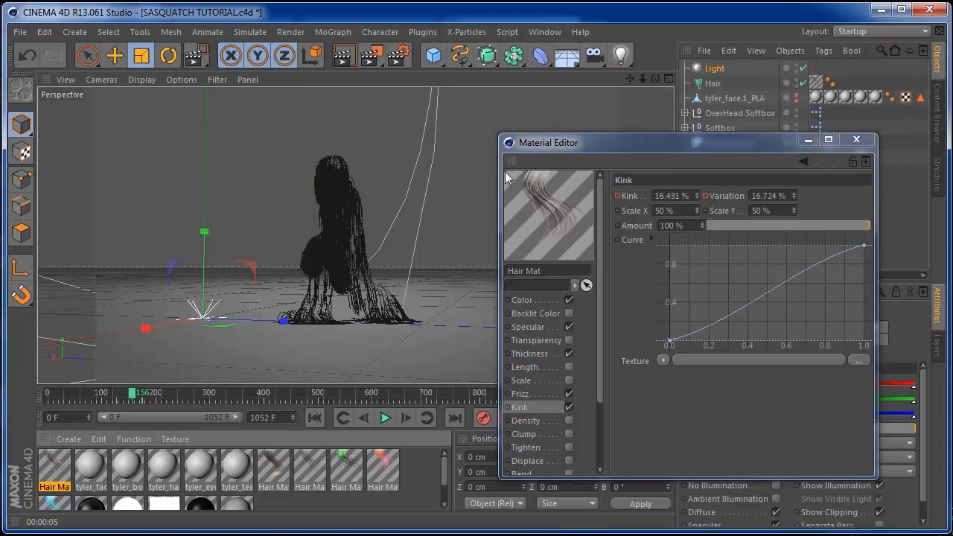
pyautogui.click(115, 64)
pyautogui.moveTo(213, 223); pyautogui.dragTo(211, 153)
pyautogui.moveTo(149, 244); pyautogui.dragTo(243, 238)
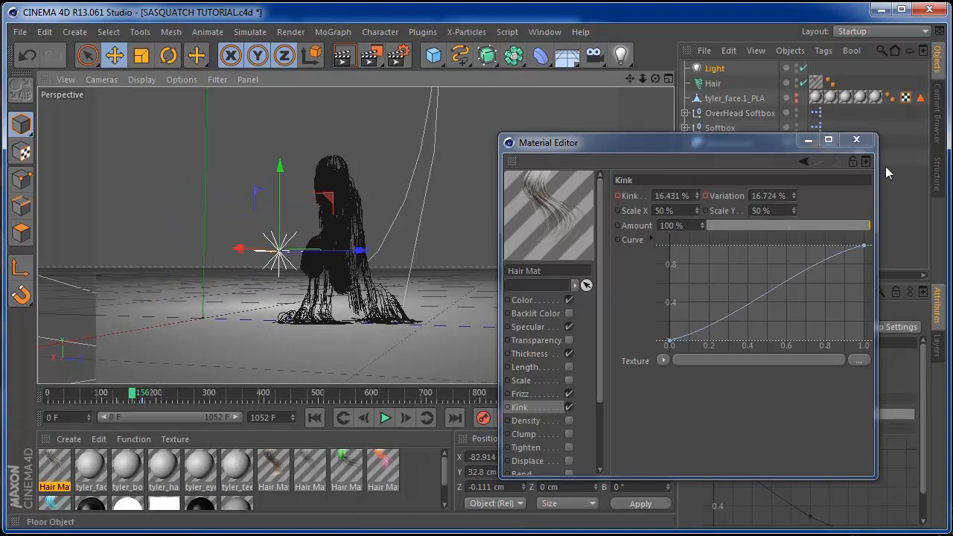
pyautogui.click(856, 139)
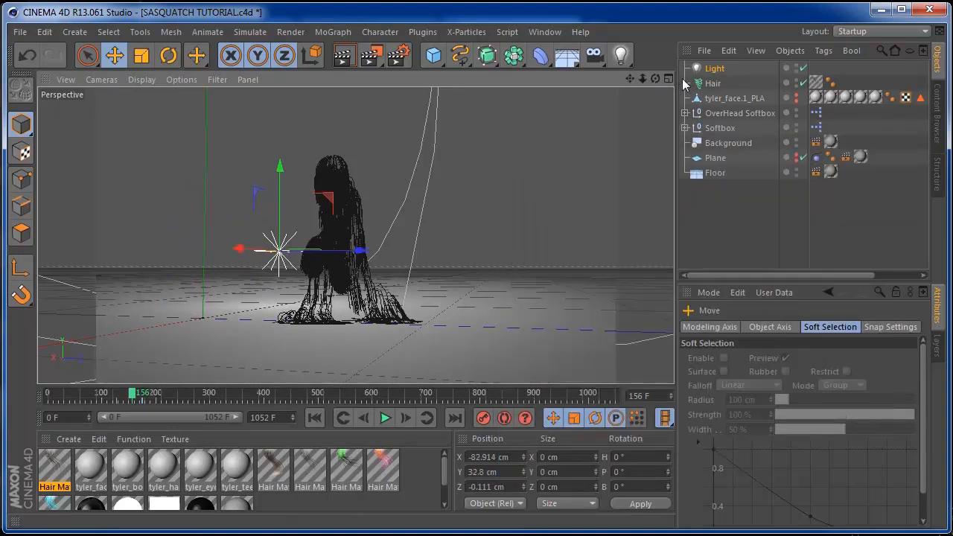
# Give the light a warm orange colour (R255 G189 B37)
pyautogui.click(713, 68)
pyautogui.doubleClick(747, 391)
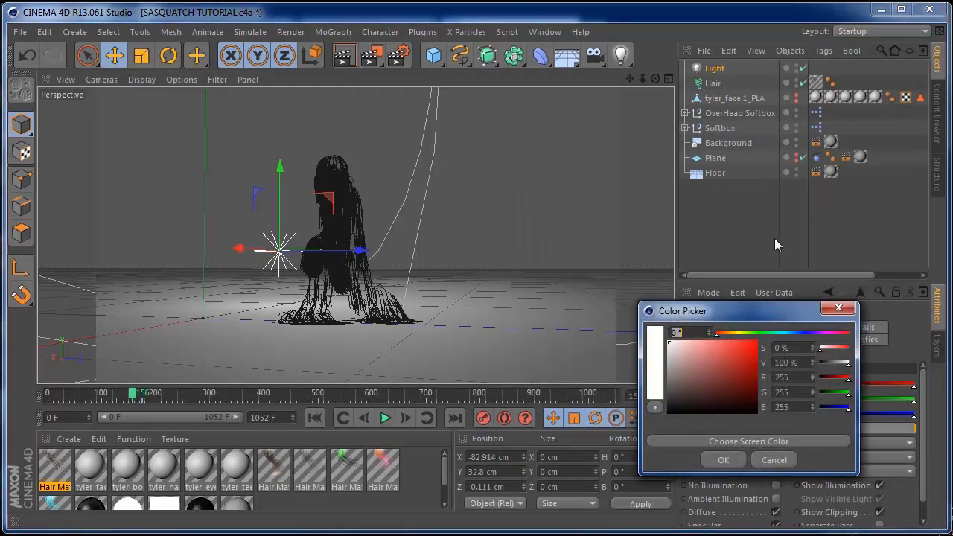
pyautogui.moveTo(754, 333)
pyautogui.mouseDown()
pyautogui.moveTo(731, 332)
pyautogui.moveTo(747, 342)
pyautogui.mouseUp()
pyautogui.click(722, 459)
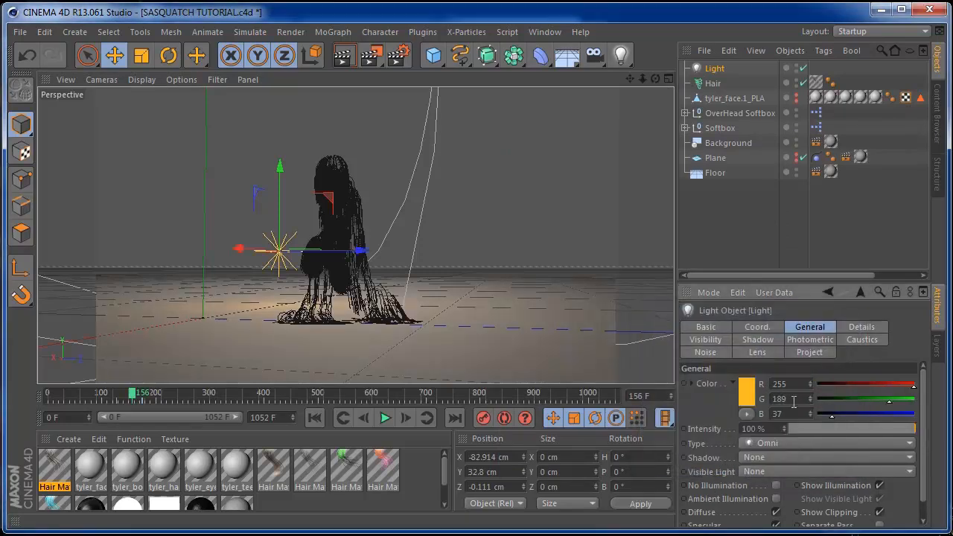
# Switch the light to soft shadow maps, raise it to about 42 cm, and render
pyautogui.click(819, 457)
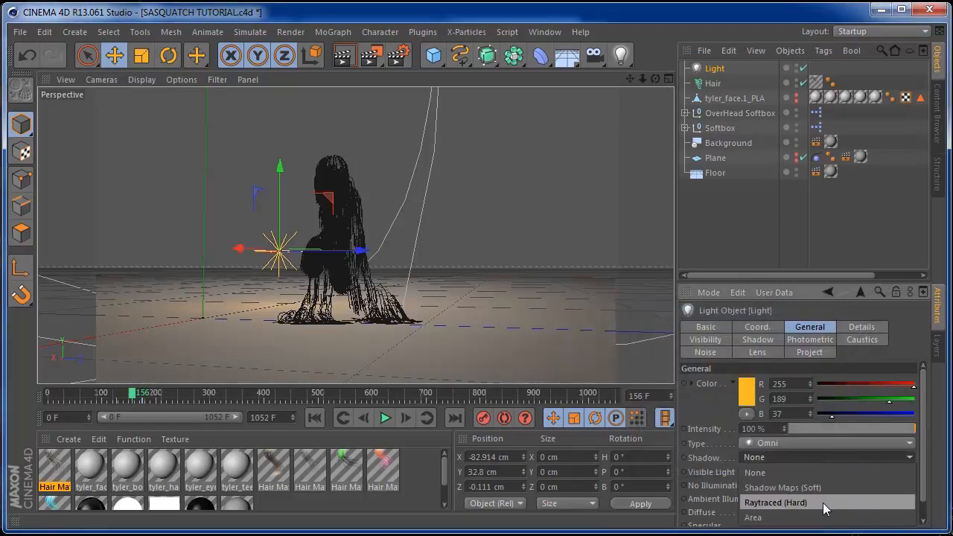
pyautogui.click(823, 490)
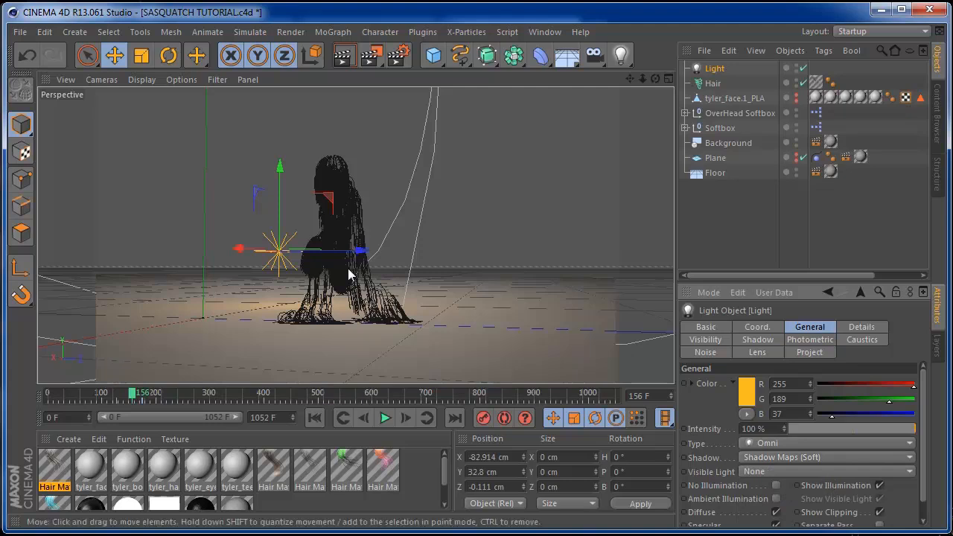
pyautogui.moveTo(279, 184); pyautogui.dragTo(280, 169)
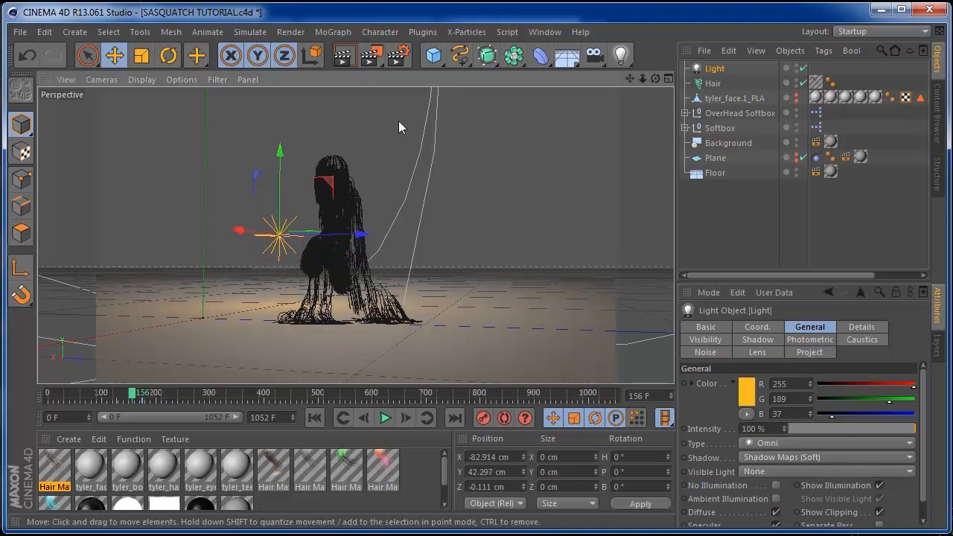
pyautogui.click(342, 59)
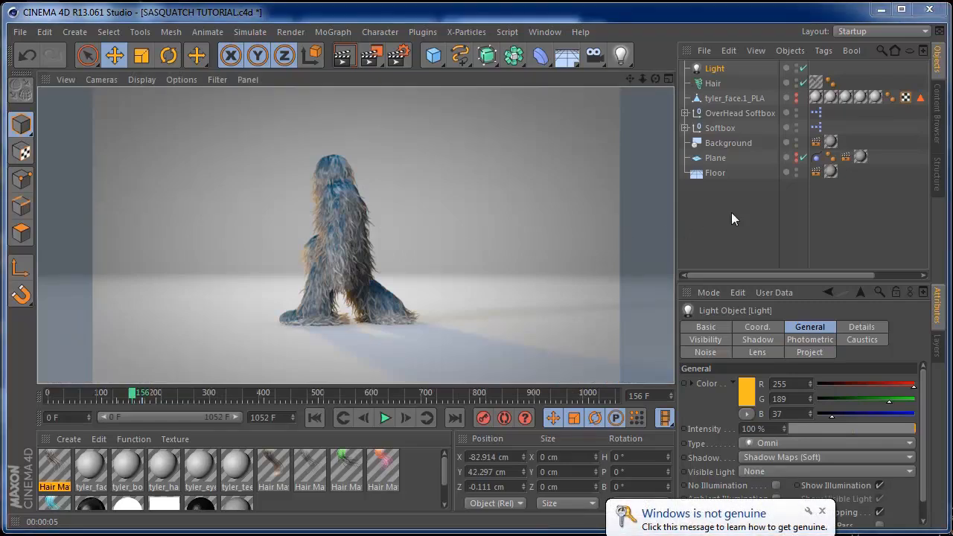
# Scrub the timeline to leave the render view, then play the walk and stop at frame 129
pyautogui.moveTo(130, 400); pyautogui.dragTo(174, 394)
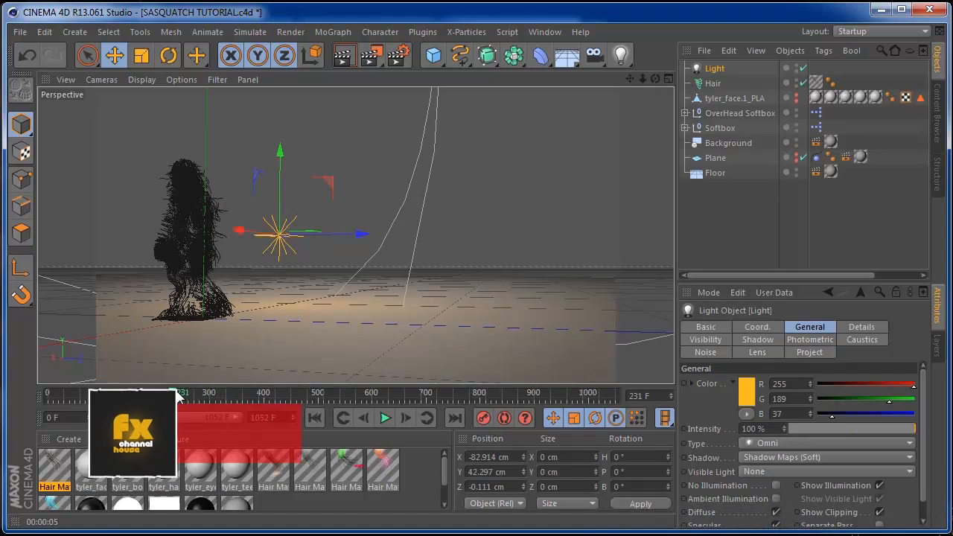
pyautogui.moveTo(177, 394)
pyautogui.mouseDown()
pyautogui.moveTo(201, 397)
pyautogui.moveTo(80, 397)
pyautogui.mouseUp()
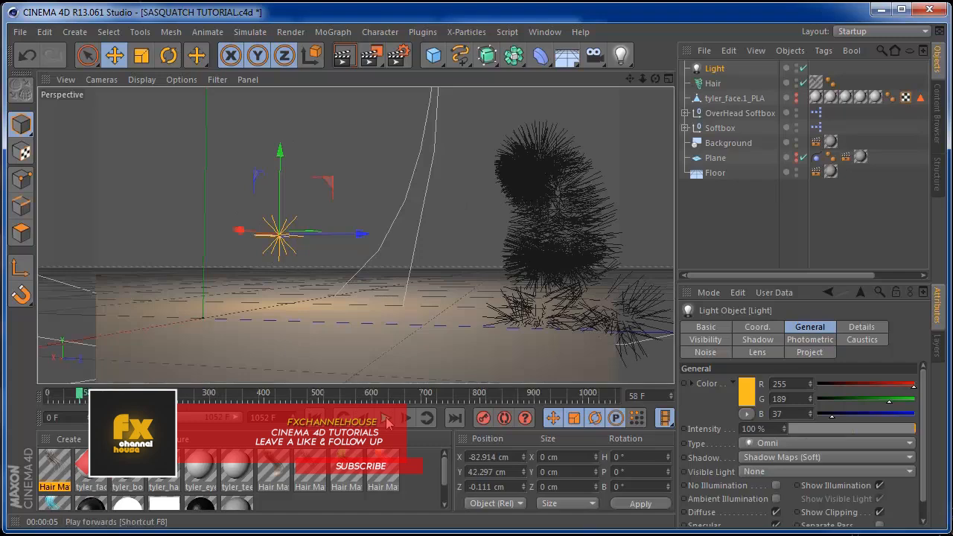
pyautogui.click(385, 417)
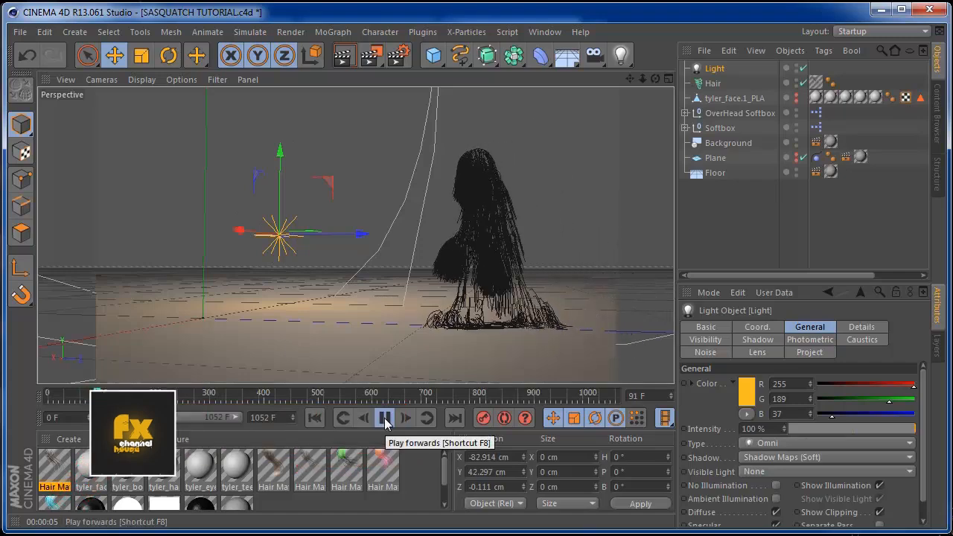
pyautogui.click(385, 418)
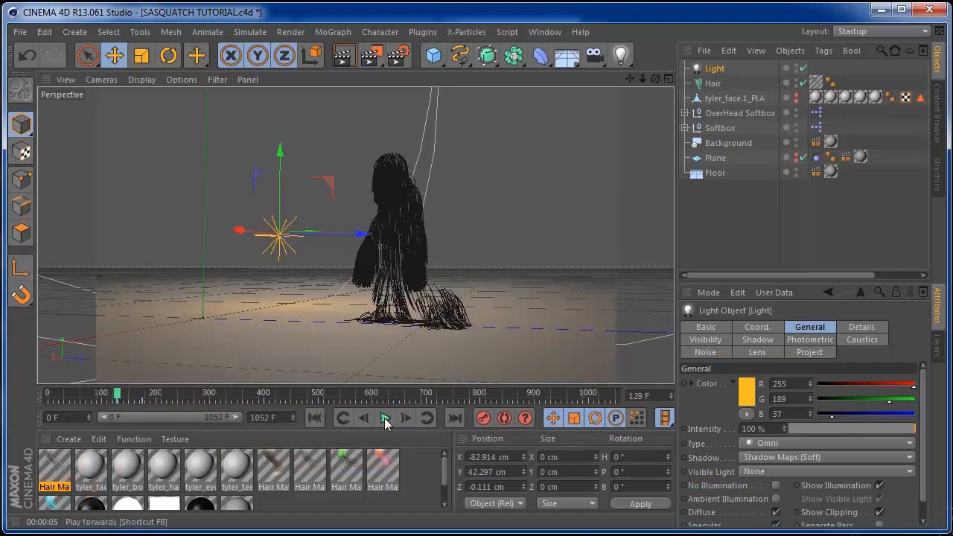